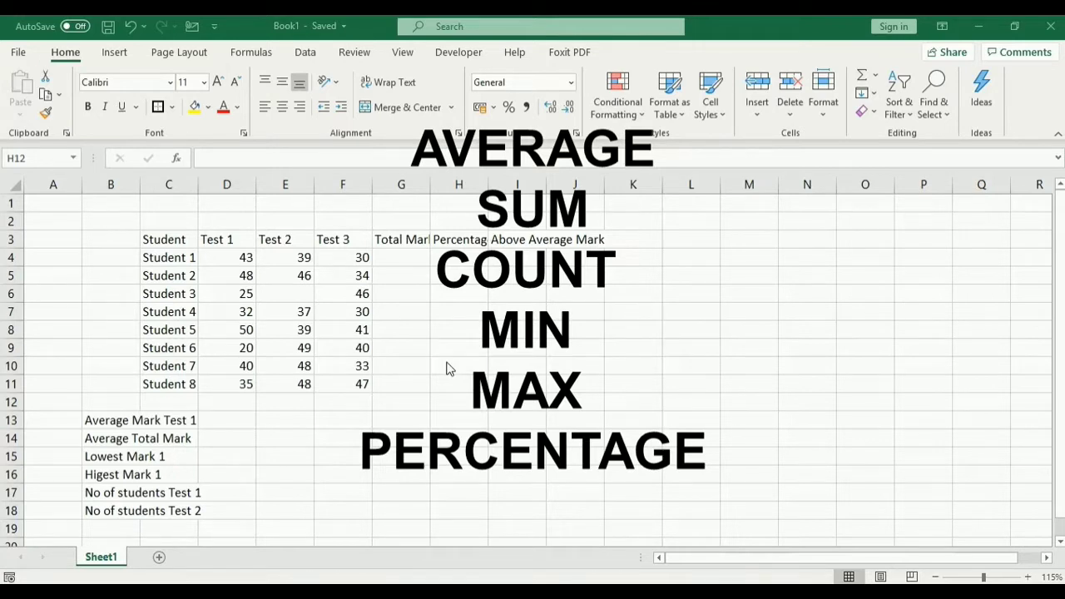
Step: Select the Student heading cell C3 and confirm its reference in the Name Box
key("XF86AudioRaiseVolume")
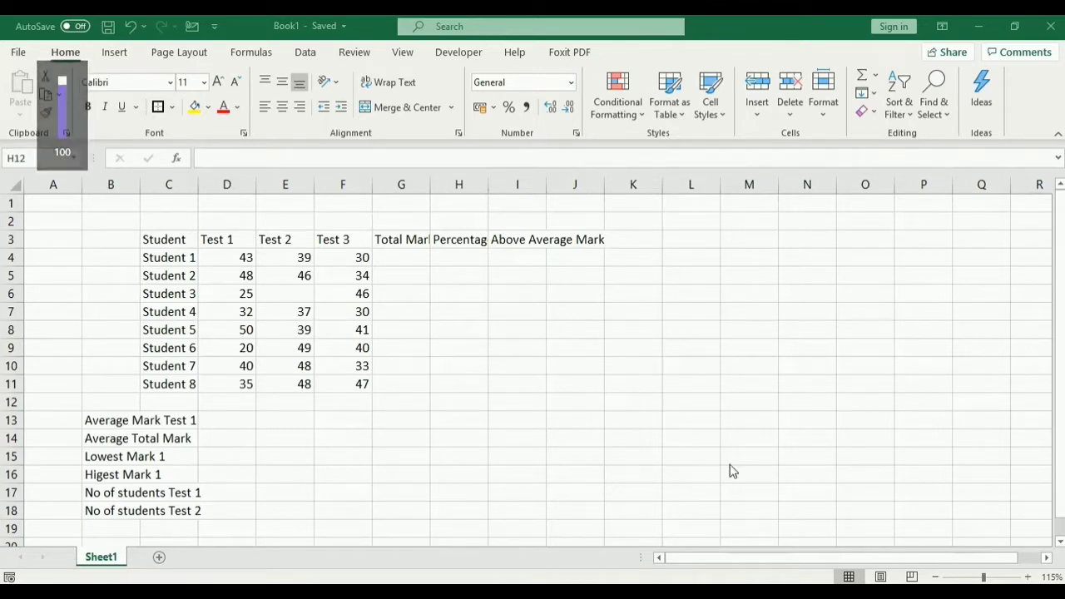
left_click(163, 238)
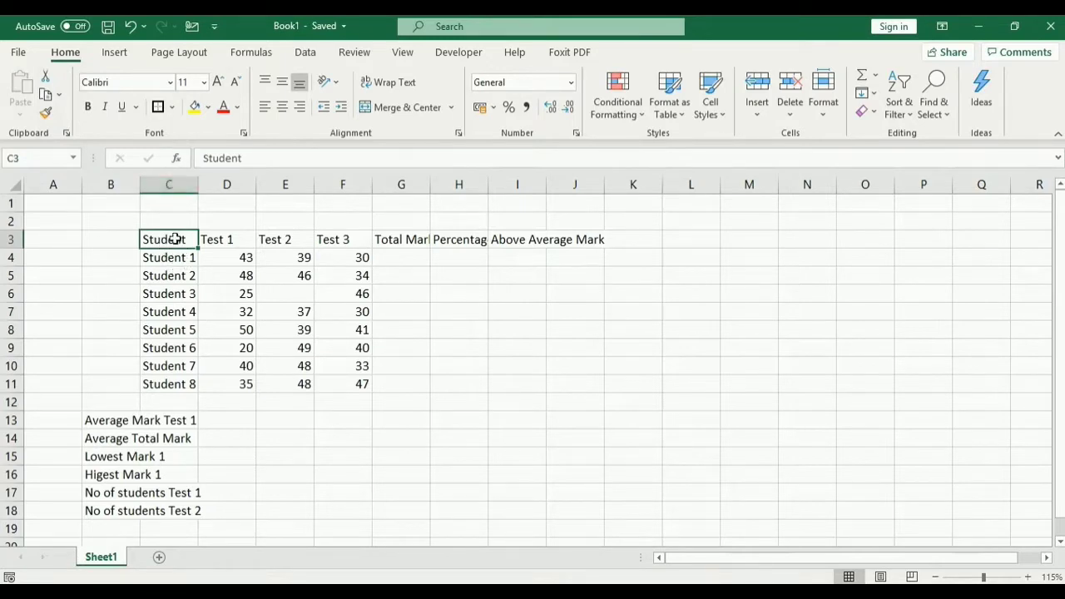
left_click(20, 155)
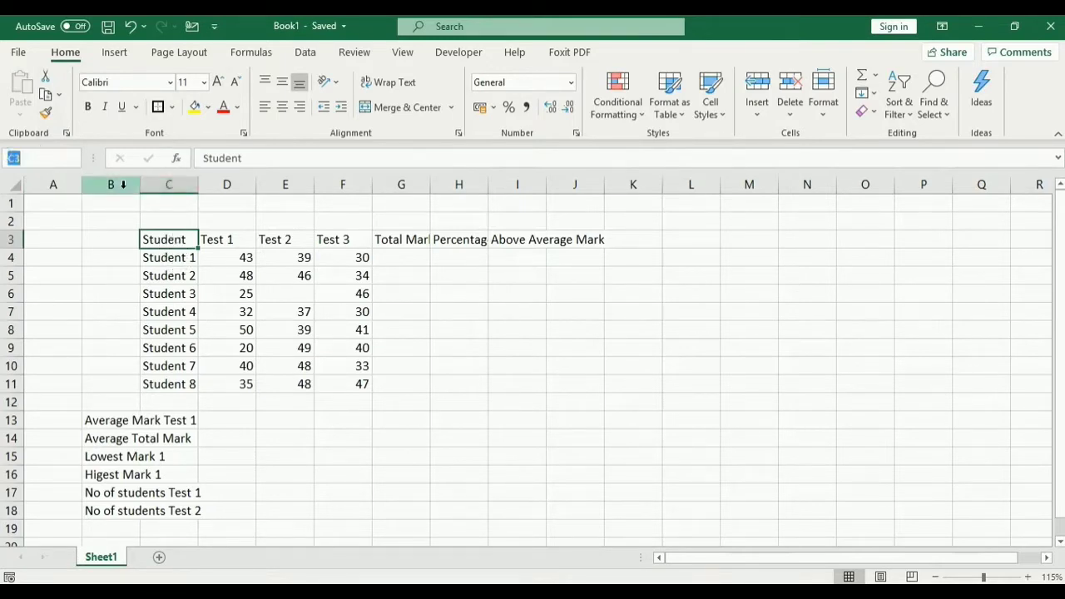
left_click(171, 239)
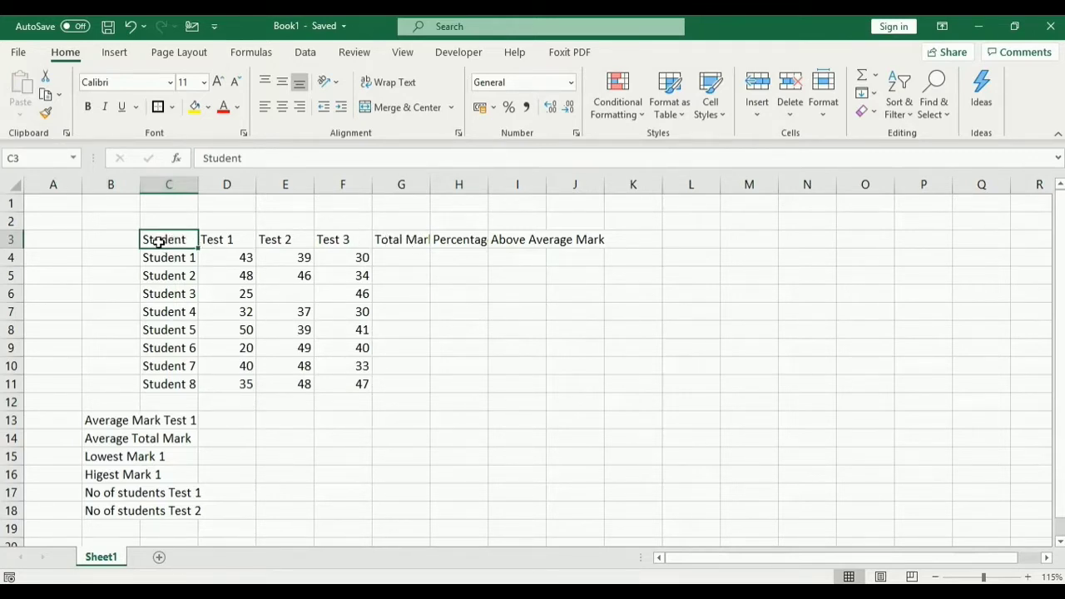
Step: Select row 3 and column C, then select just the headings C3:J3
left_click(7, 239)
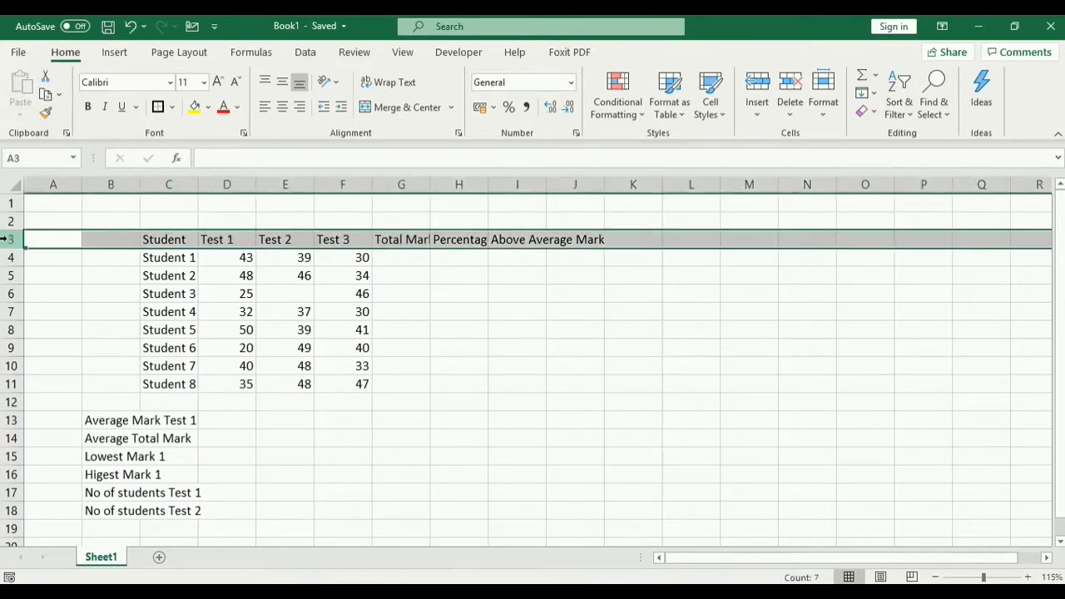
left_click(167, 184)
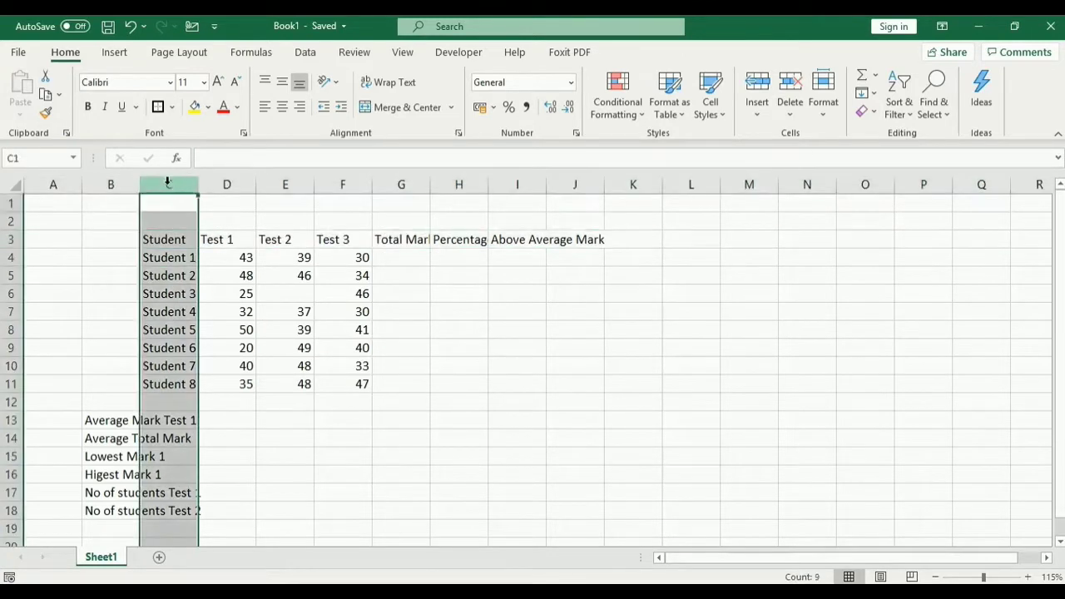
left_click(166, 239)
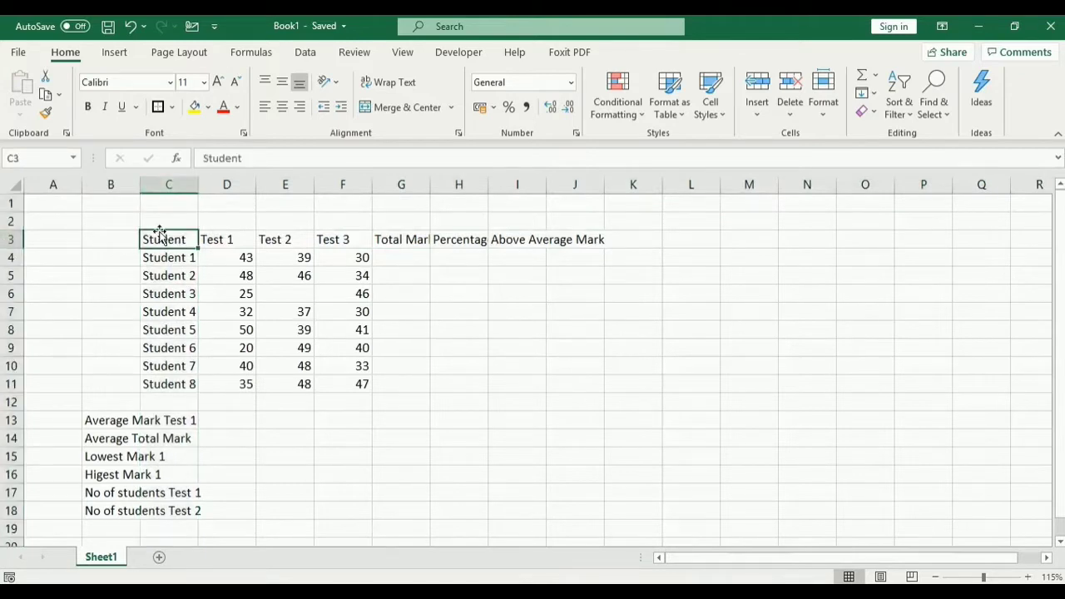
left_click(9, 239)
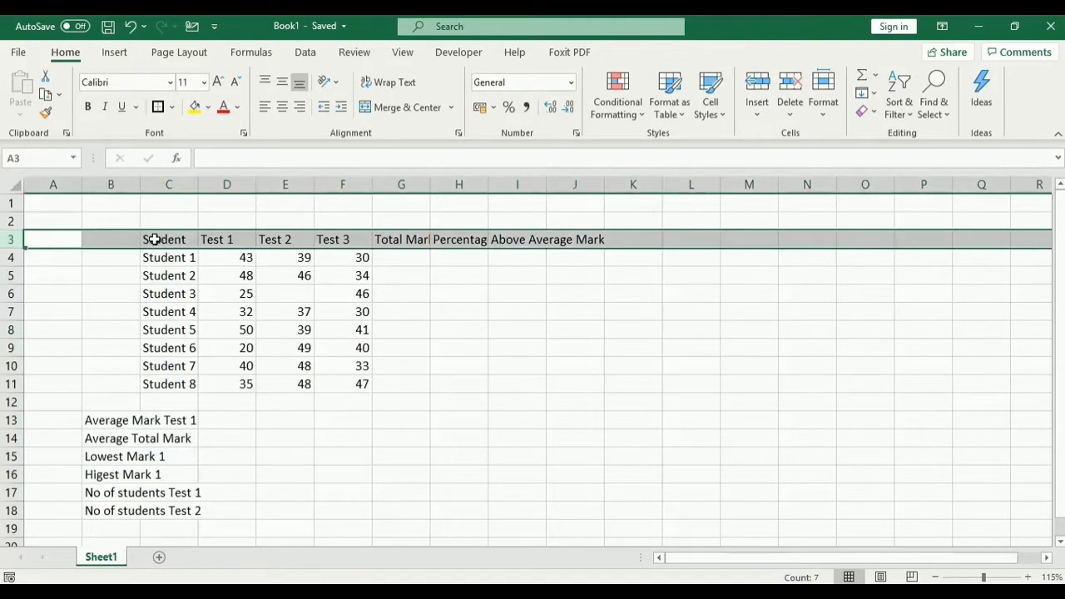
left_click_drag(154, 240, 561, 244)
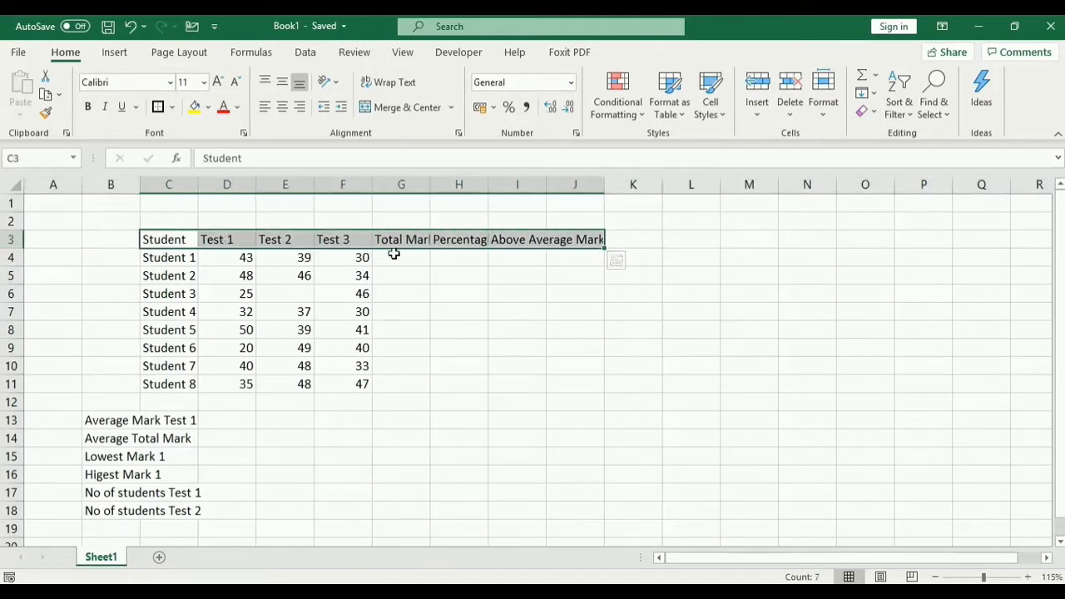
Step: Make the C3:J3 headings bold, from Student through Above Average Mark
left_click(169, 253)
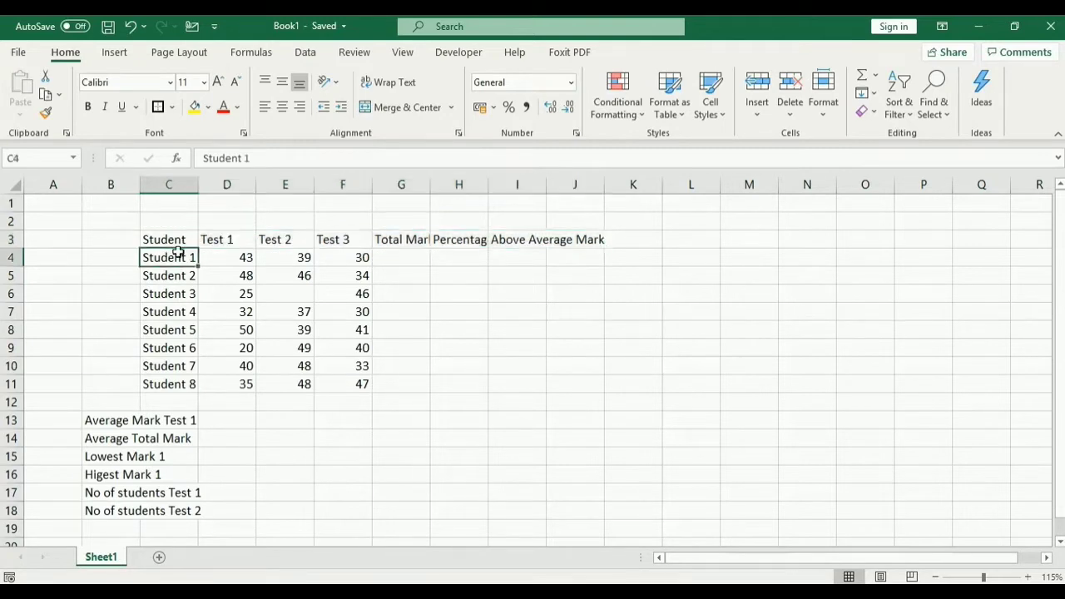
left_click_drag(165, 241, 557, 242)
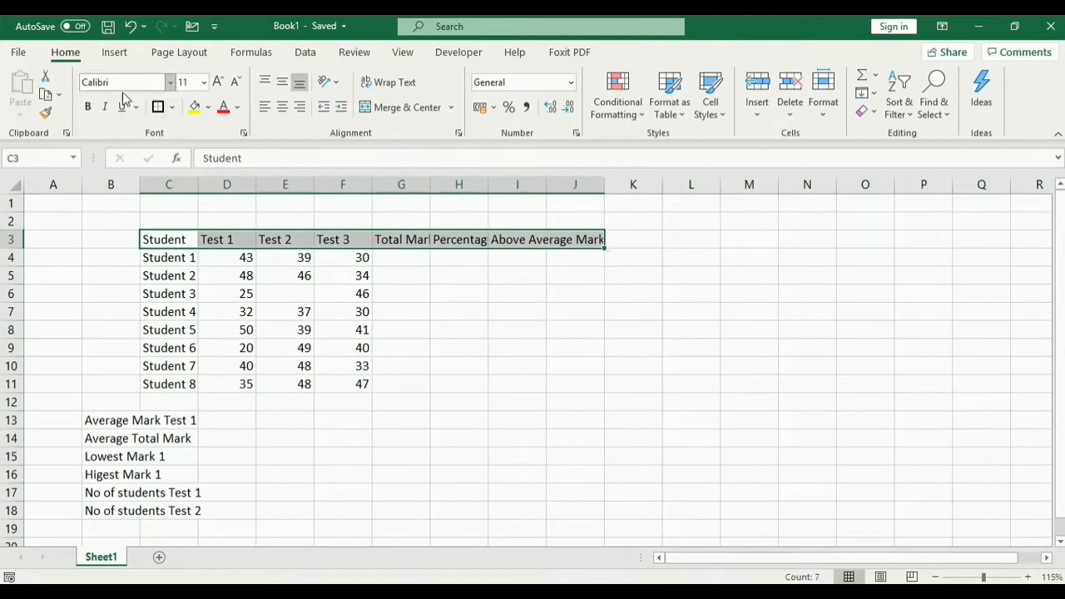
left_click(87, 108)
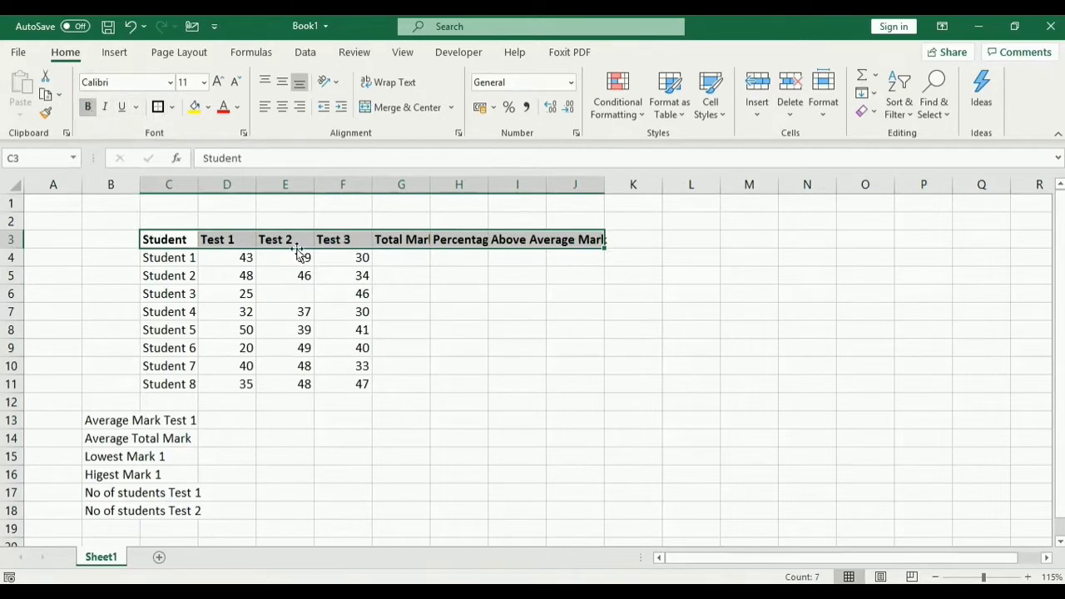
left_click(396, 258)
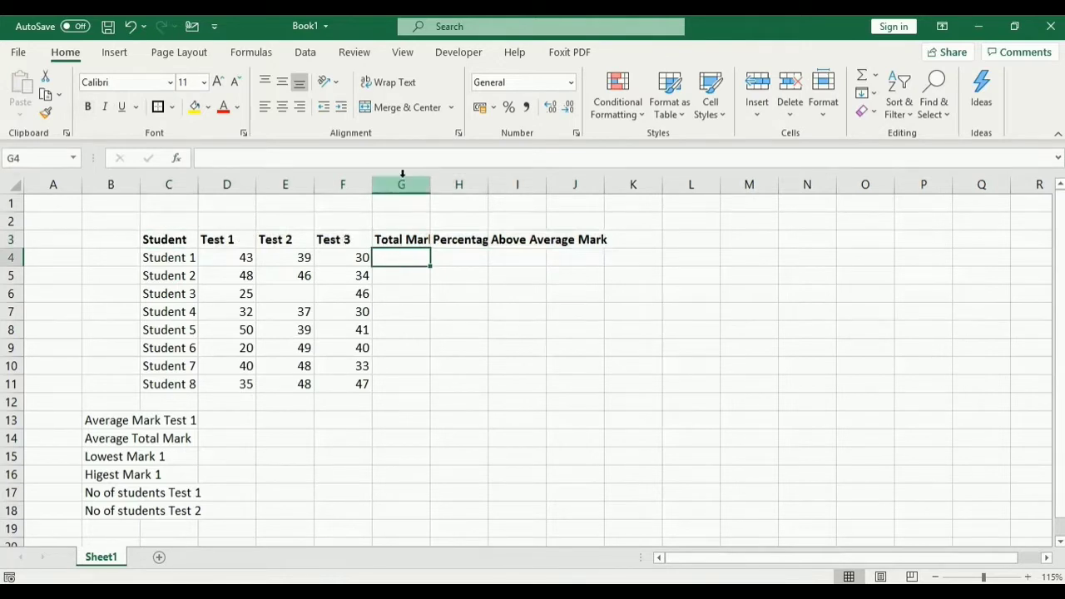
left_click(402, 238)
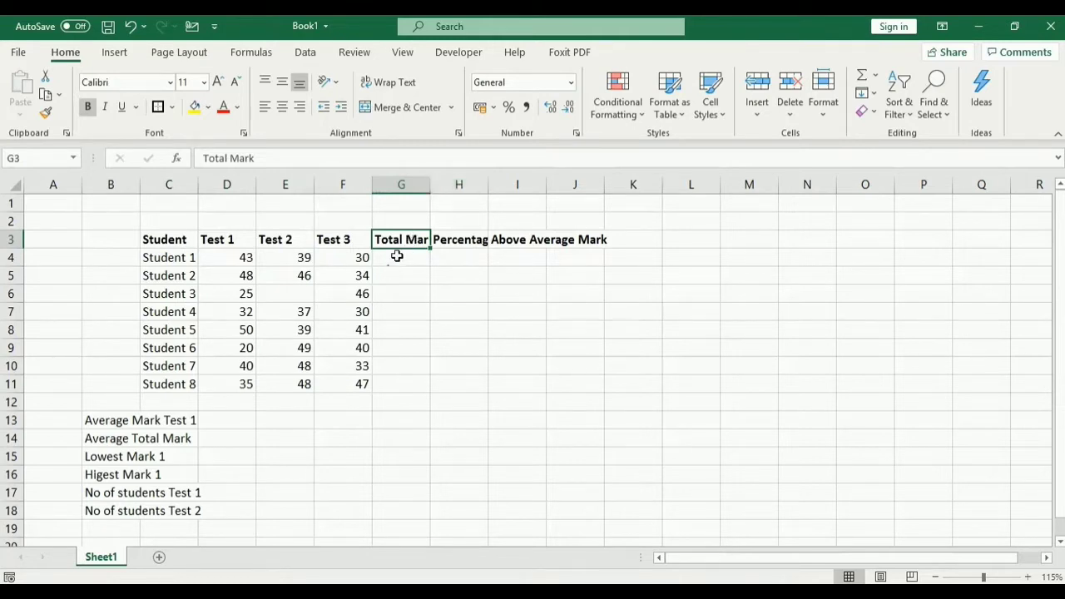
Step: AutoFit columns G and H to Total Mark and Percentage Pass; check I3's heading spills into empty J3
double_click(429, 185)
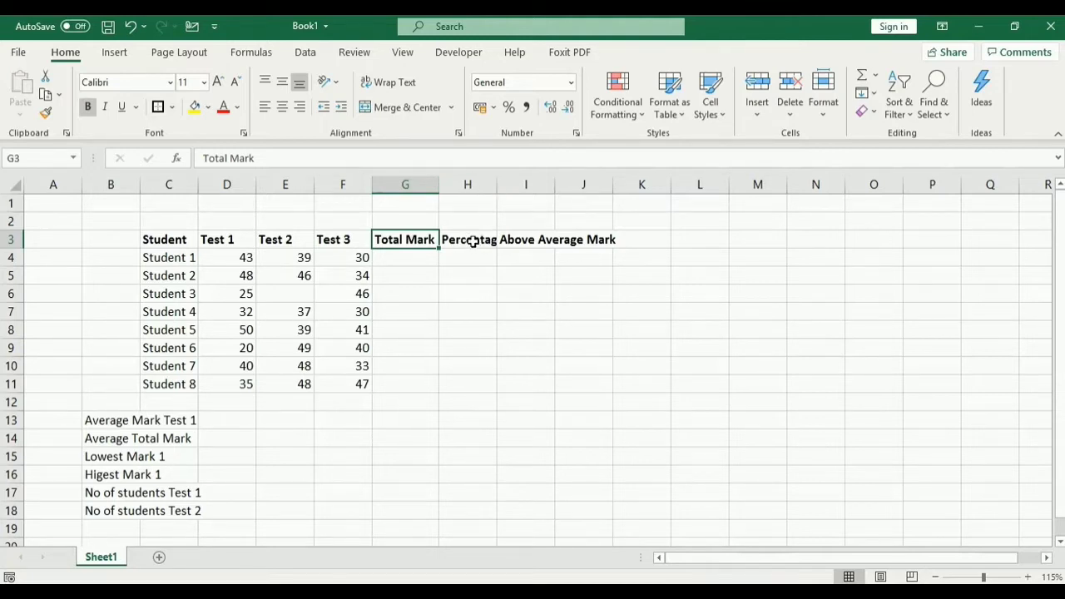
double_click(496, 184)
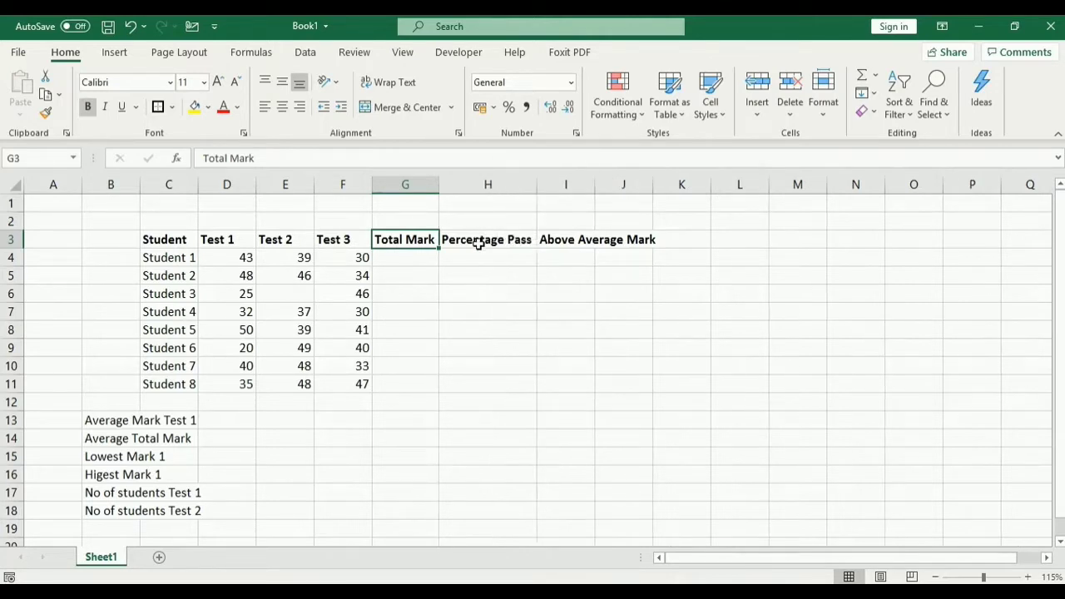
left_click(568, 248)
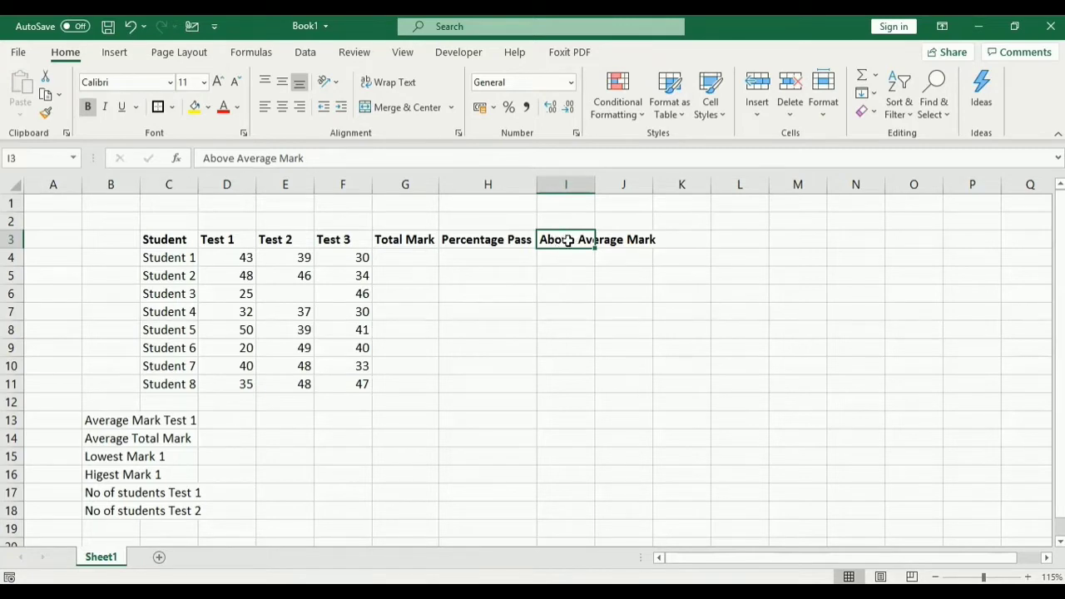
left_click(632, 179)
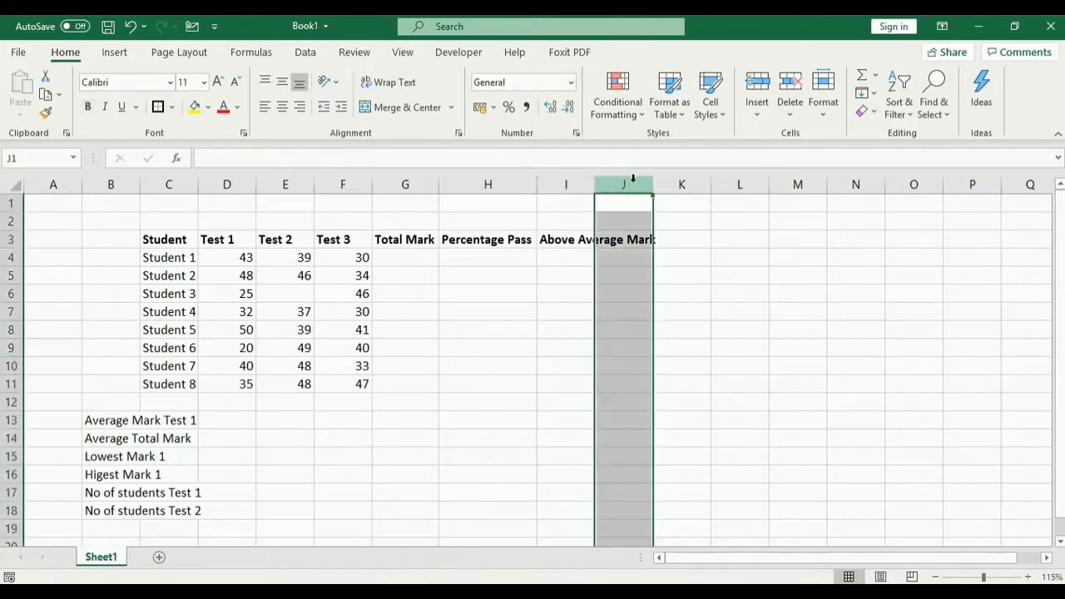
left_click(616, 240)
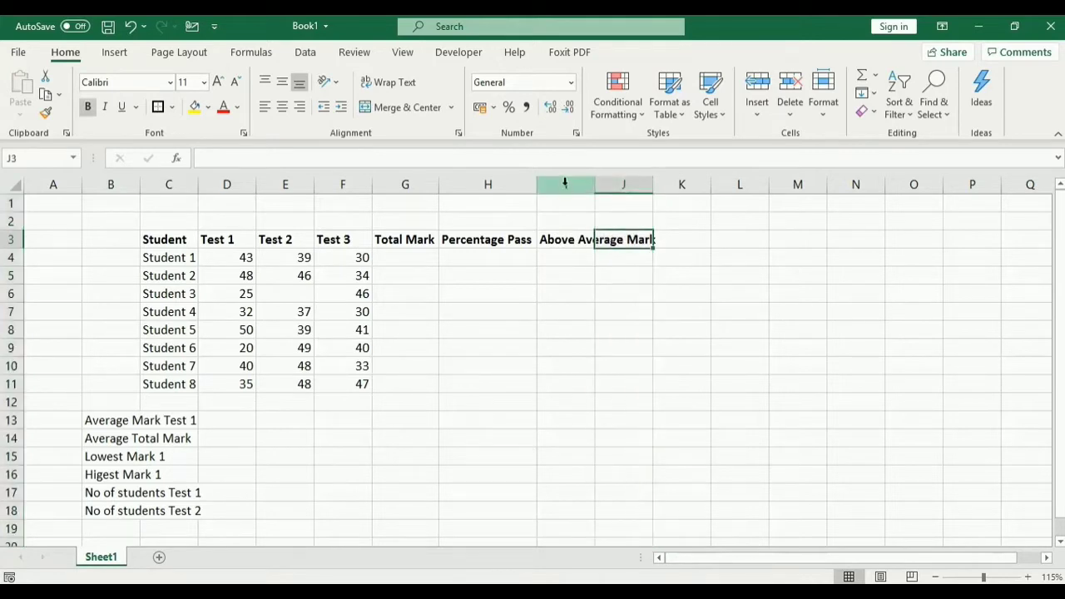
left_click(569, 239)
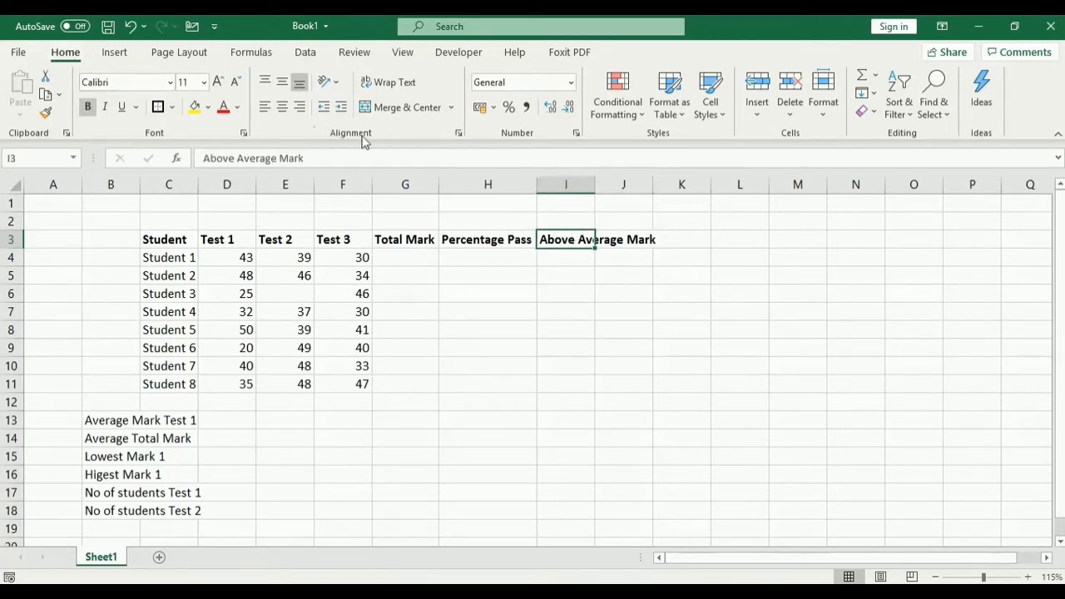
Step: Wrap the Above Average Mark heading in I3 onto three lines, making row 3 taller
left_click(392, 89)
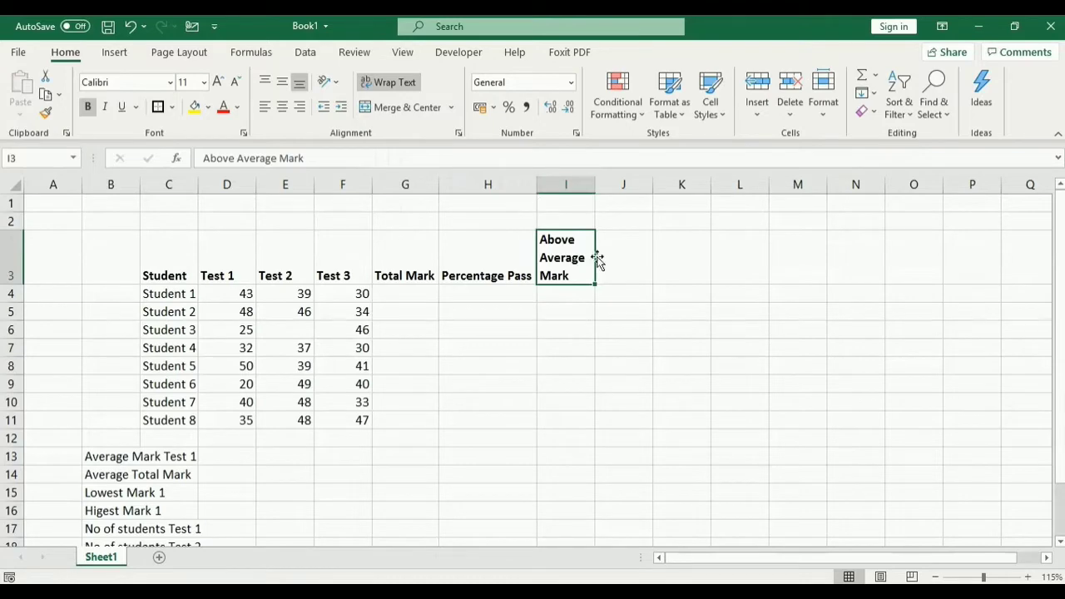
scroll(492, 341, "down", 1)
scroll(491, 342, "up", 1)
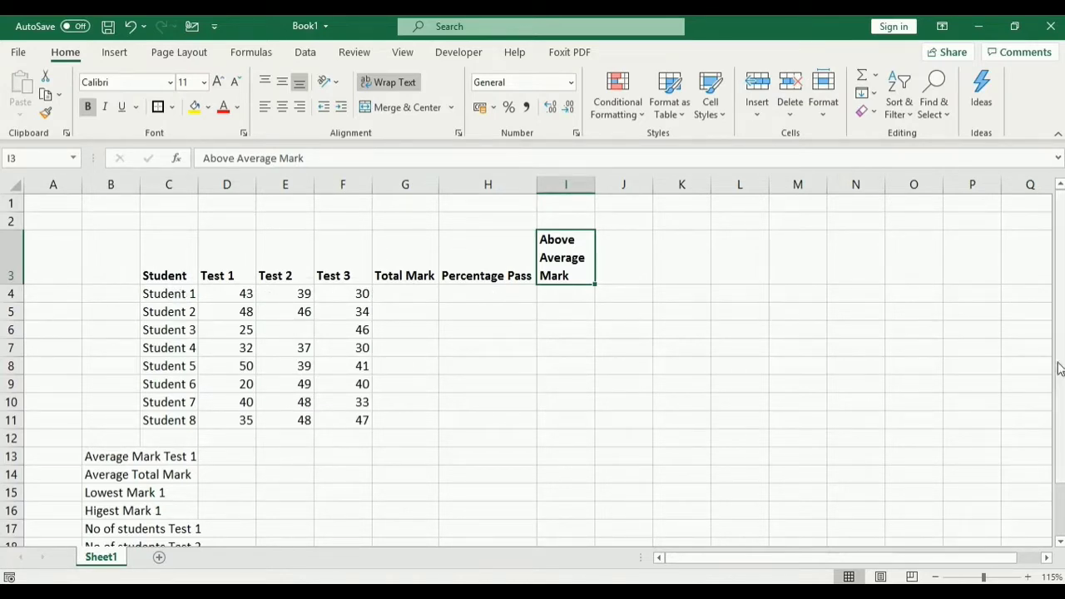
left_click_drag(1058, 366, 1051, 391)
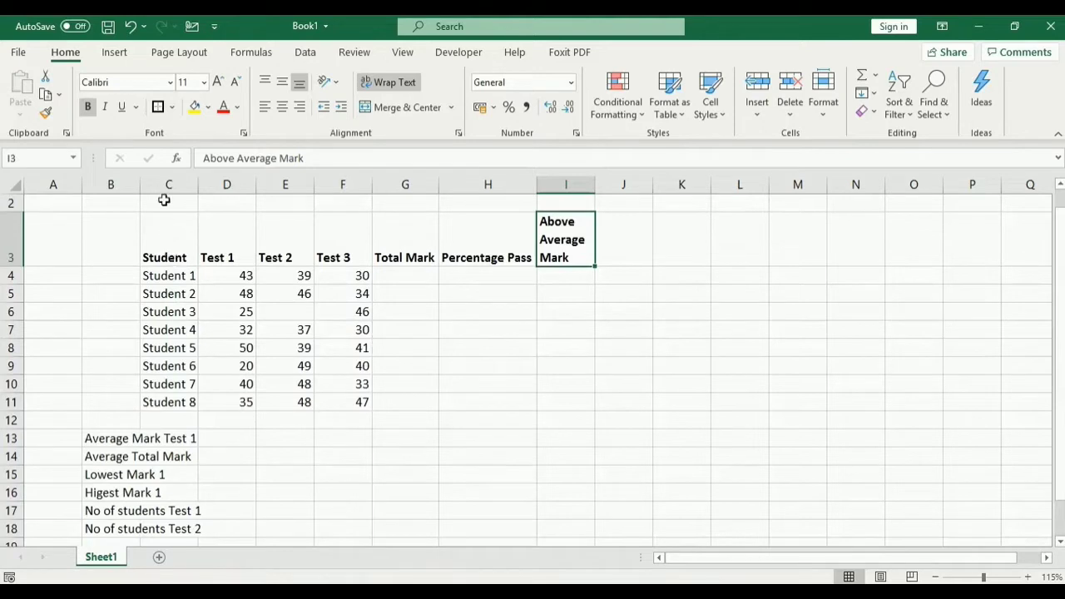
left_click(170, 257)
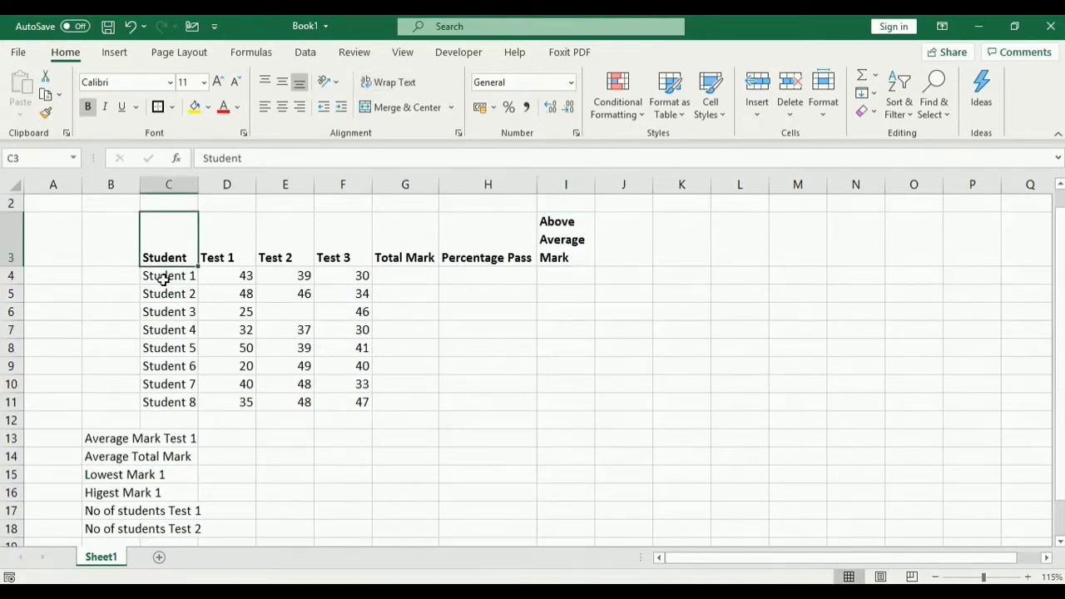
left_click_drag(166, 279, 160, 403)
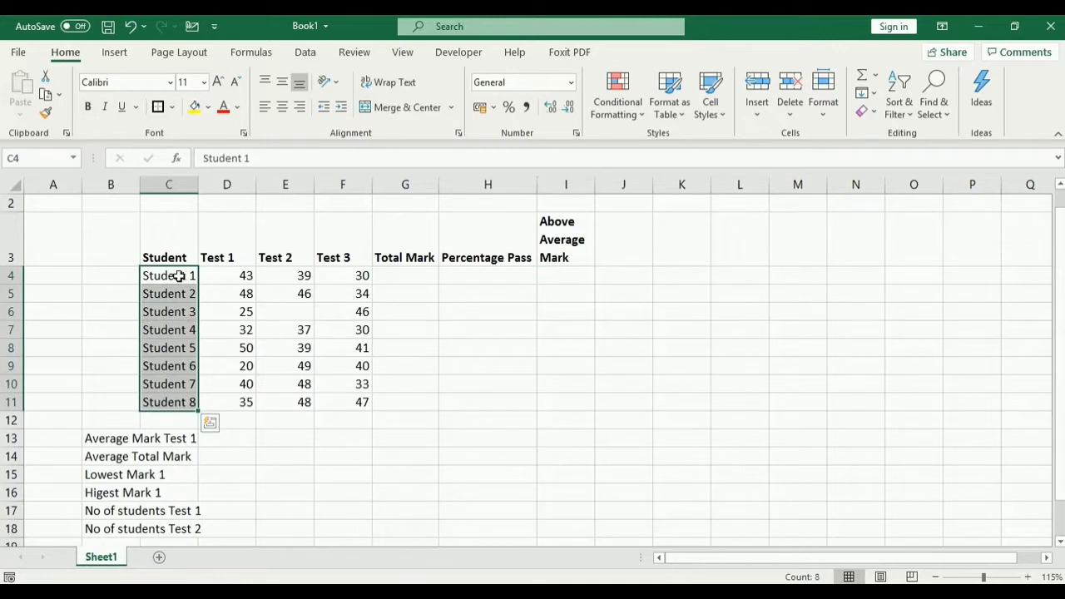
left_click(179, 277)
left_click(177, 294)
left_click(169, 311)
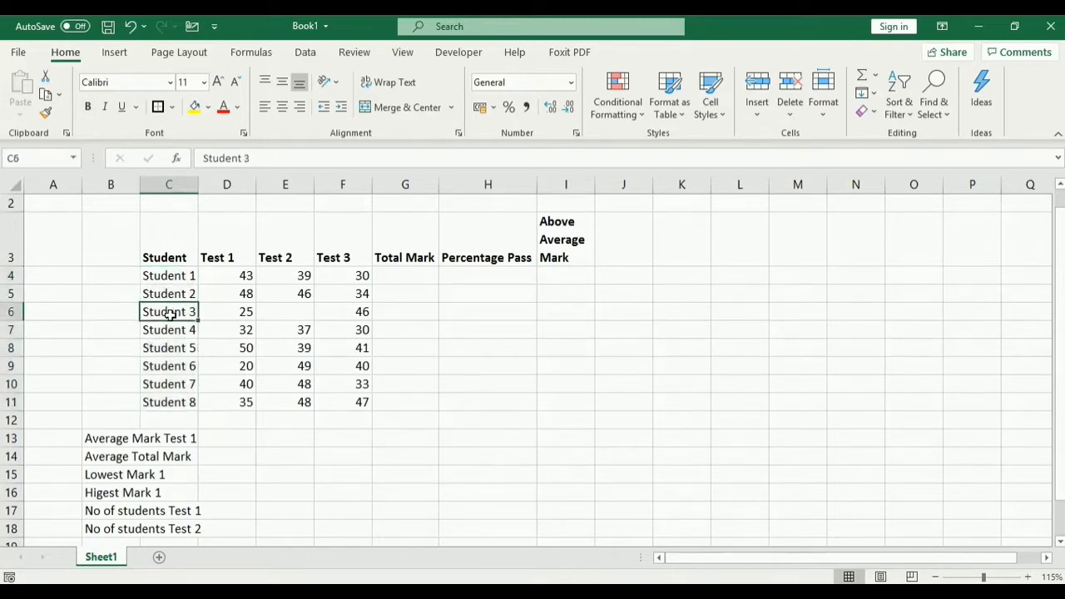
left_click(174, 403)
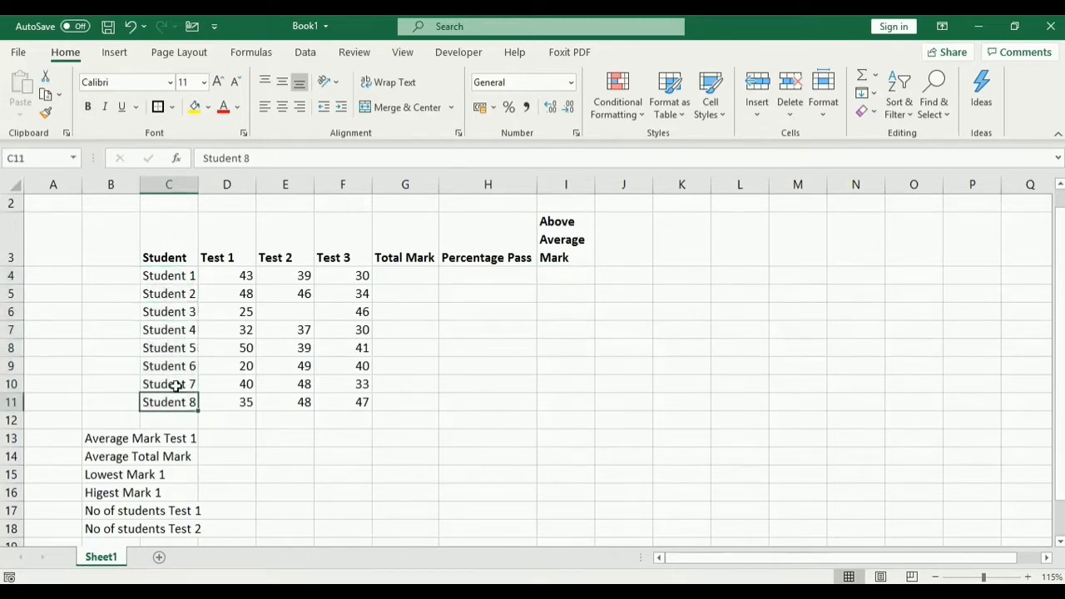
left_click_drag(186, 275, 169, 398)
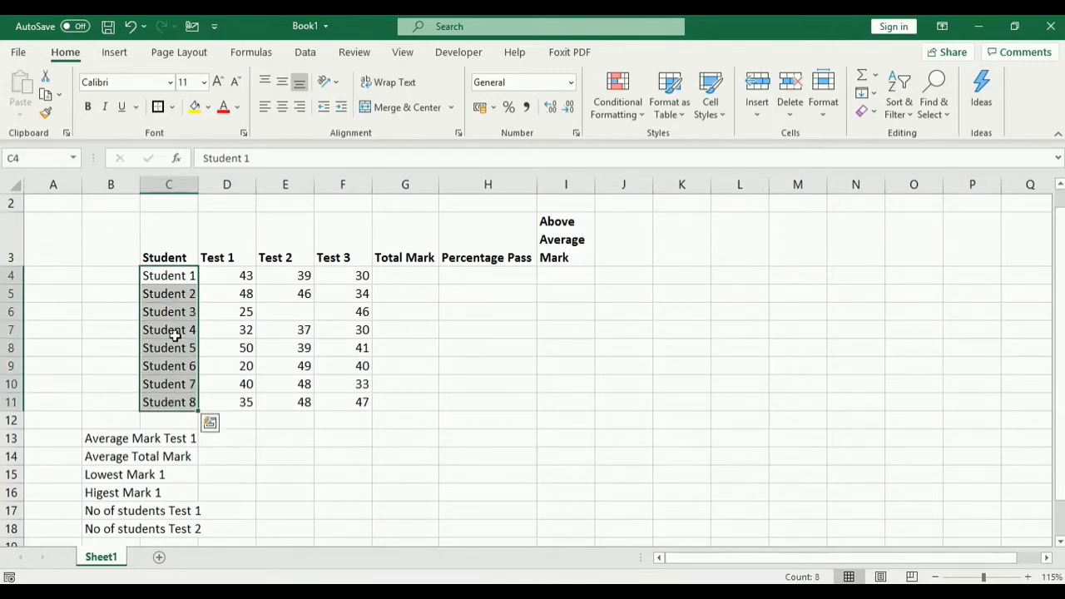
left_click(173, 251)
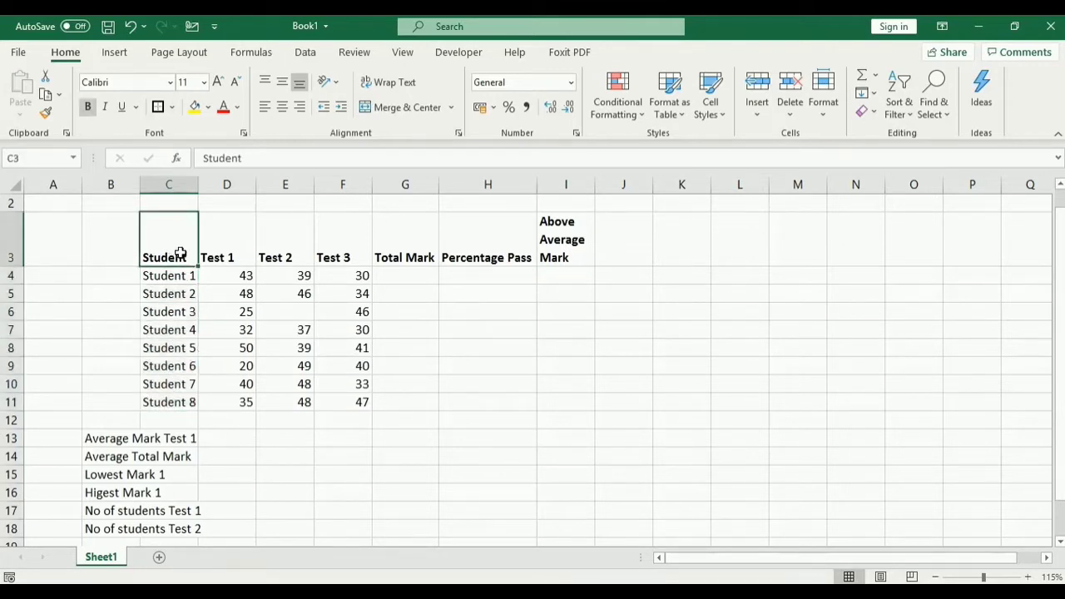
left_click(226, 255)
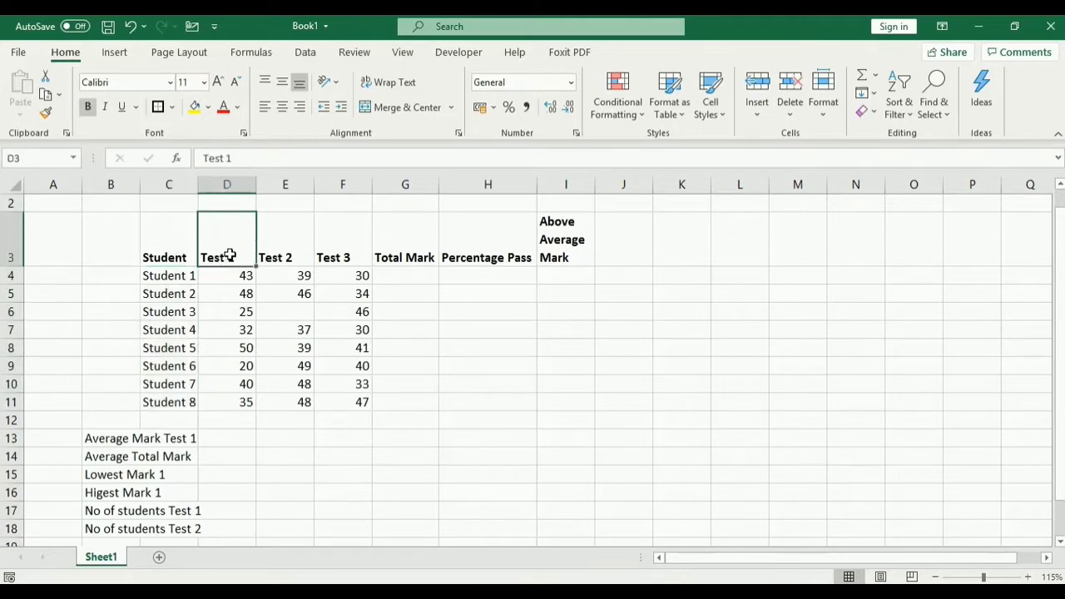
left_click(281, 253)
left_click(329, 253)
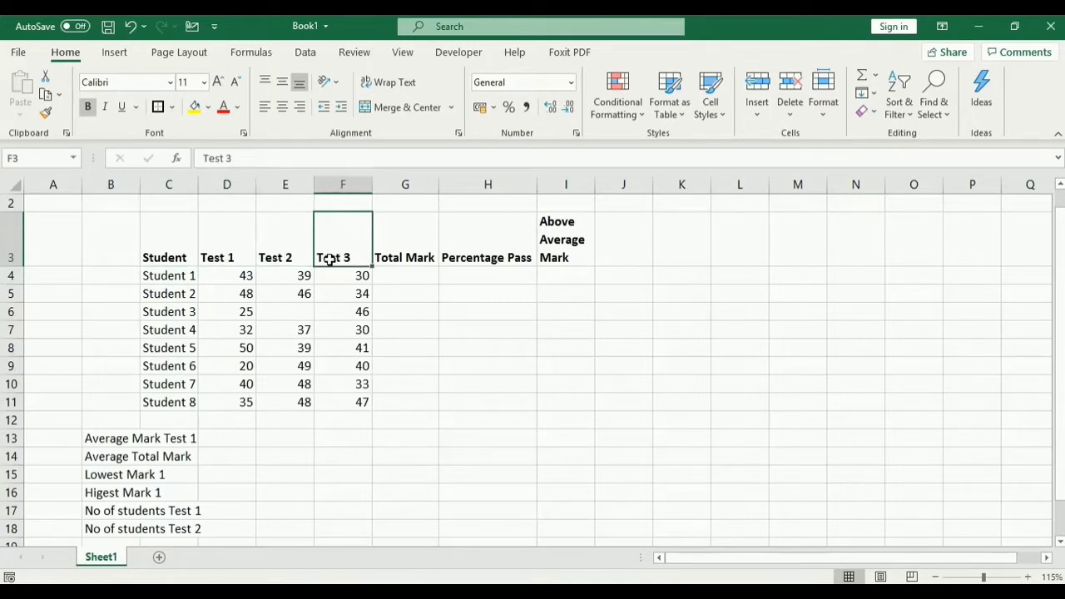
left_click(226, 257)
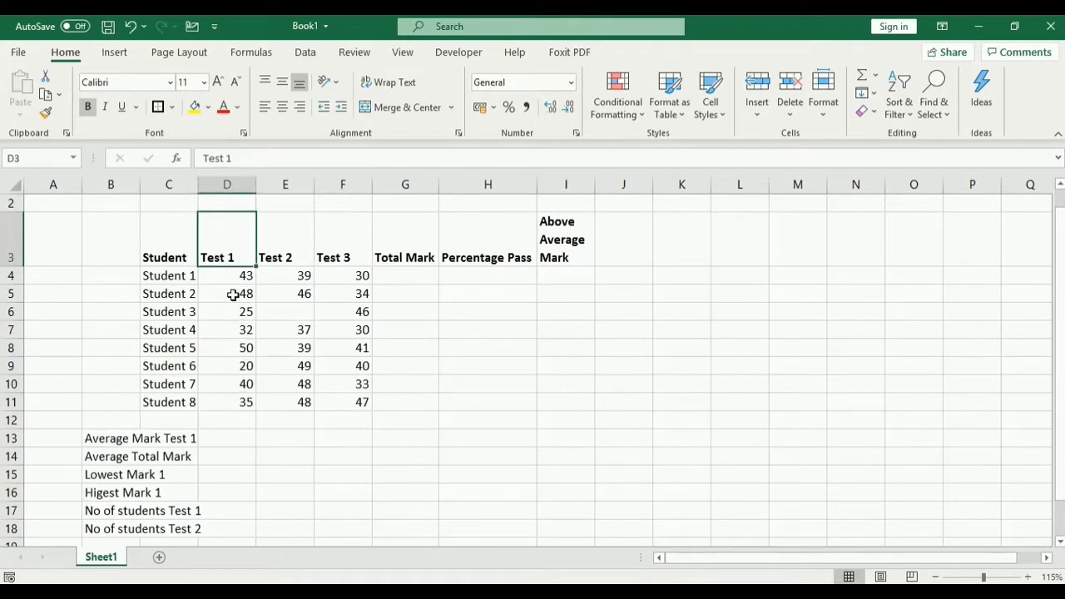
left_click(297, 255)
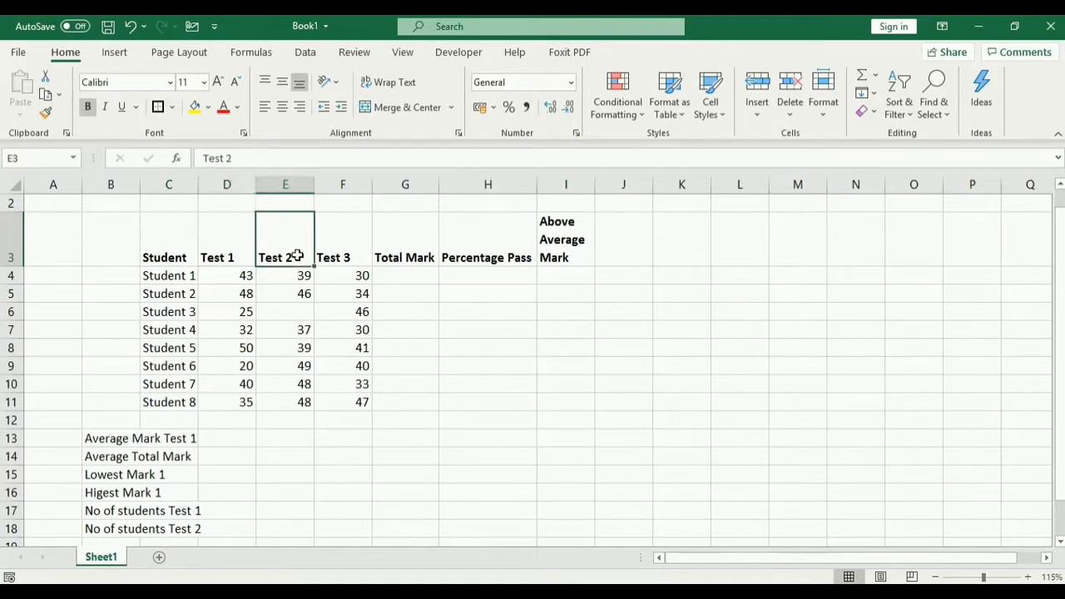
left_click(359, 258)
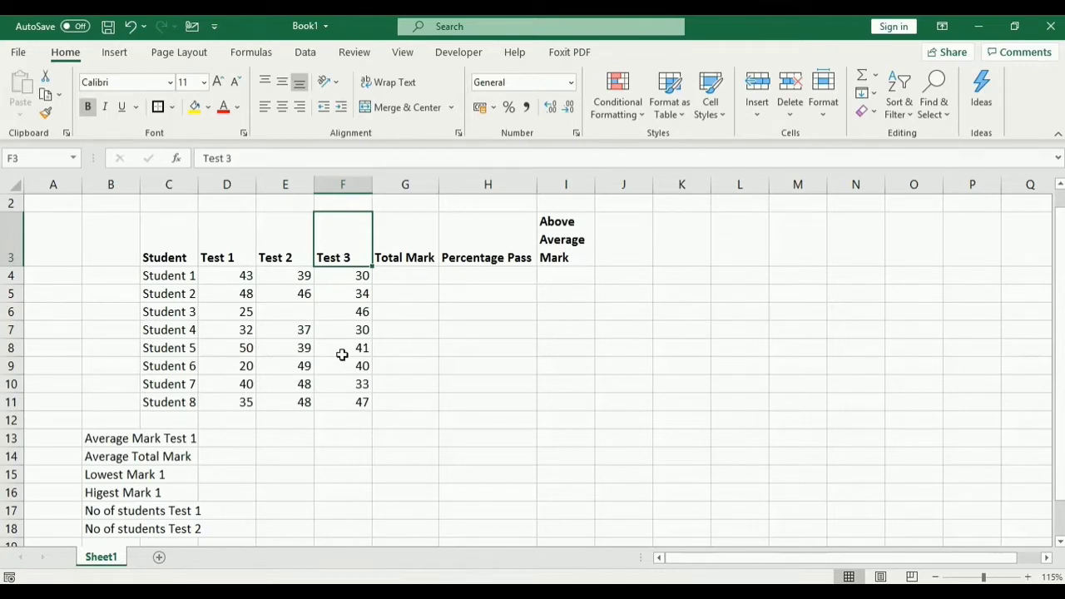
left_click(187, 277)
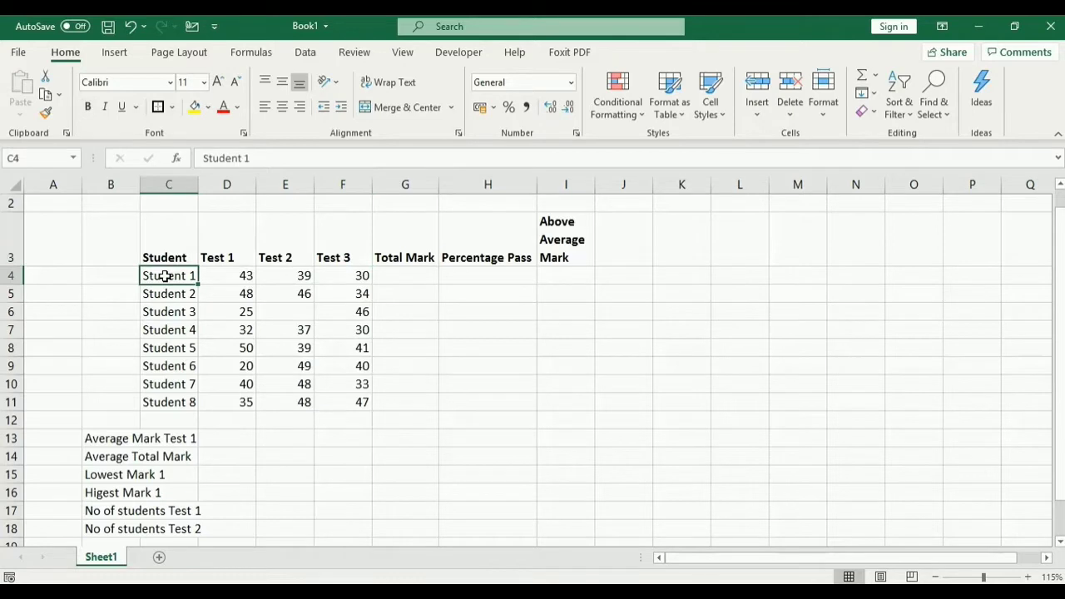
left_click(238, 278)
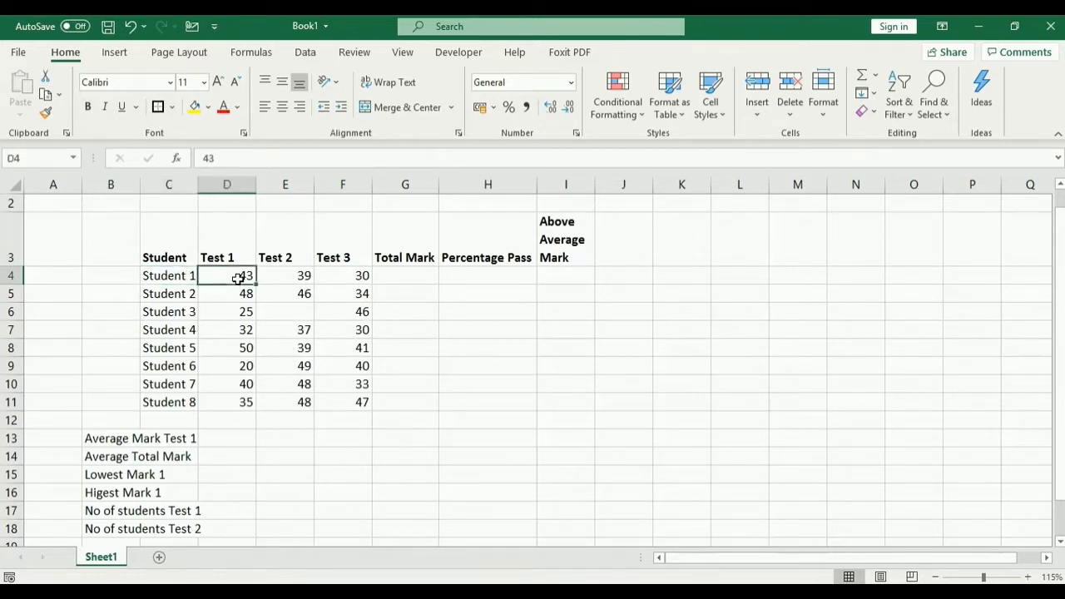
left_click(176, 295)
left_click(230, 294)
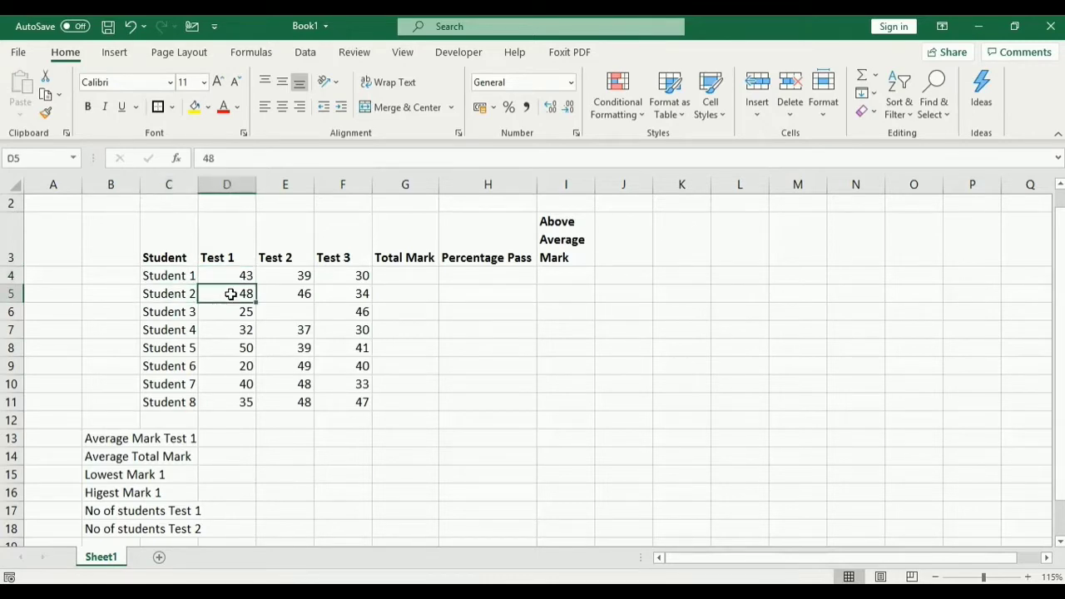
left_click(172, 309)
left_click(237, 310)
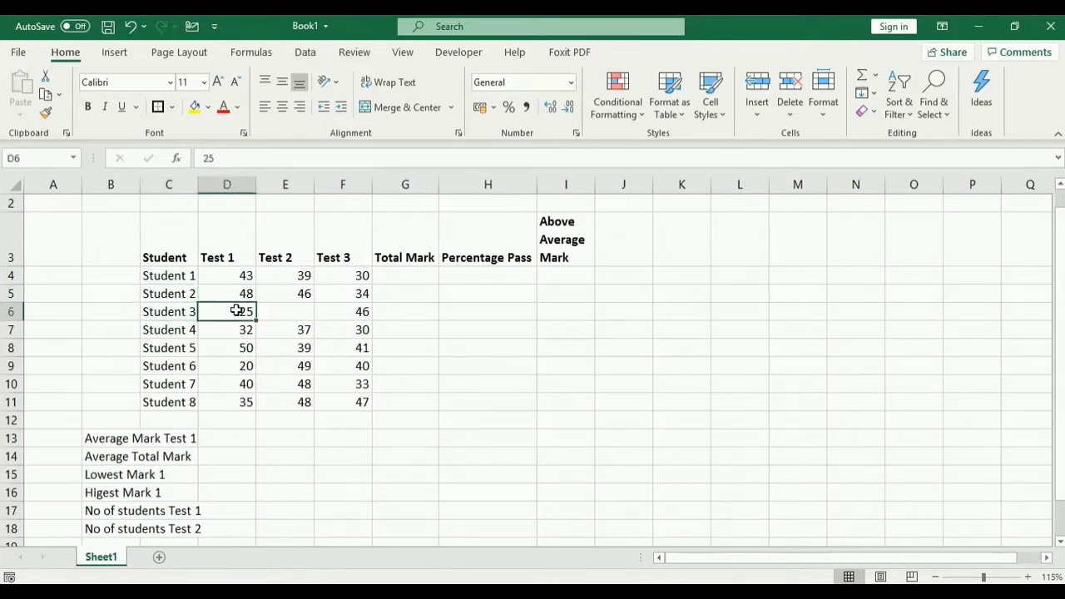
left_click(288, 257)
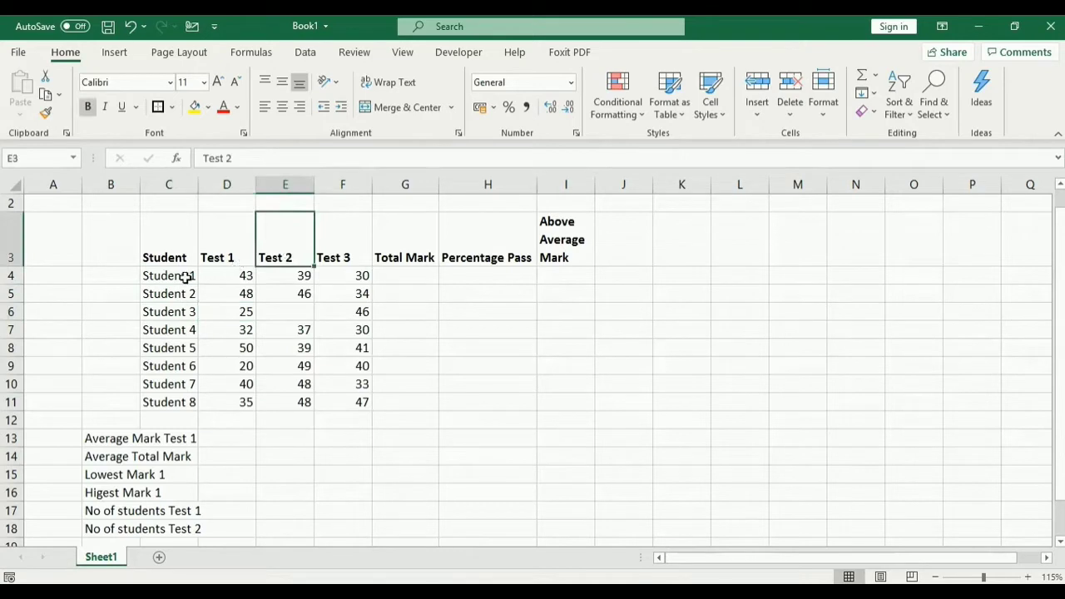
left_click(284, 276)
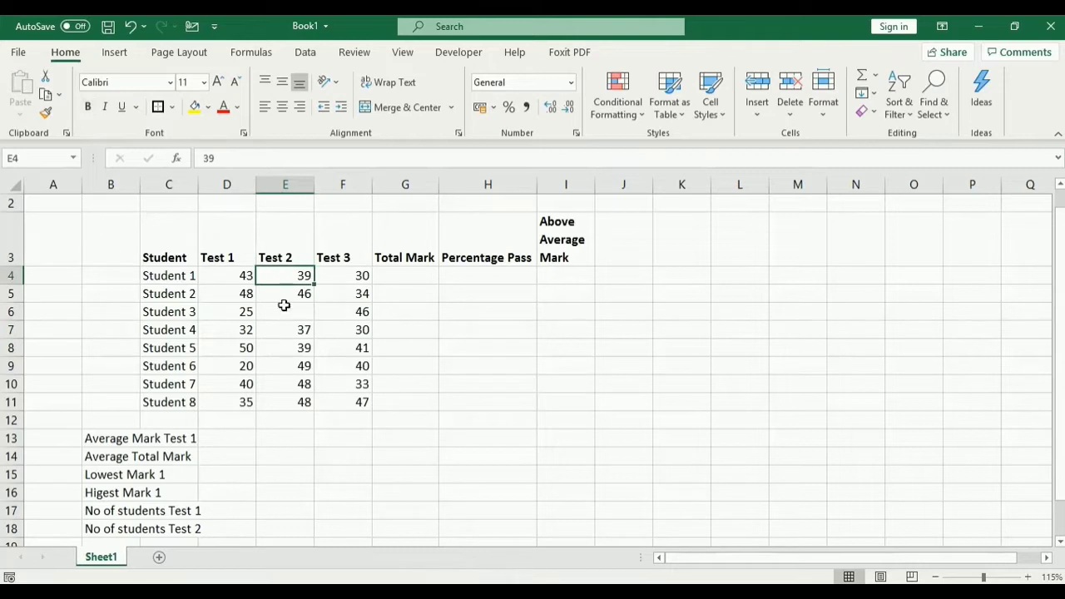
left_click(153, 404)
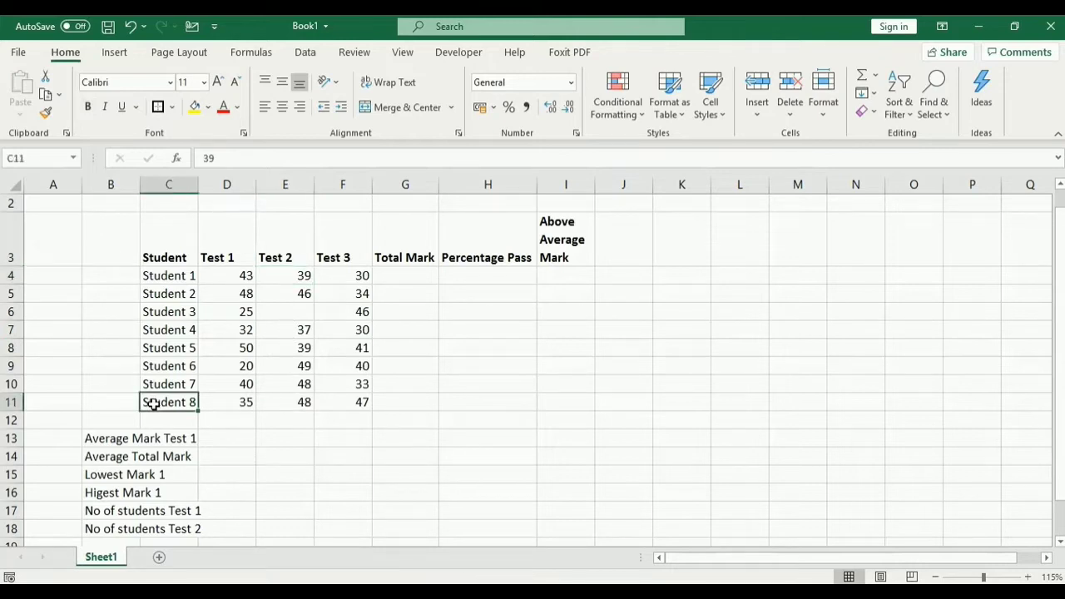
left_click(290, 403)
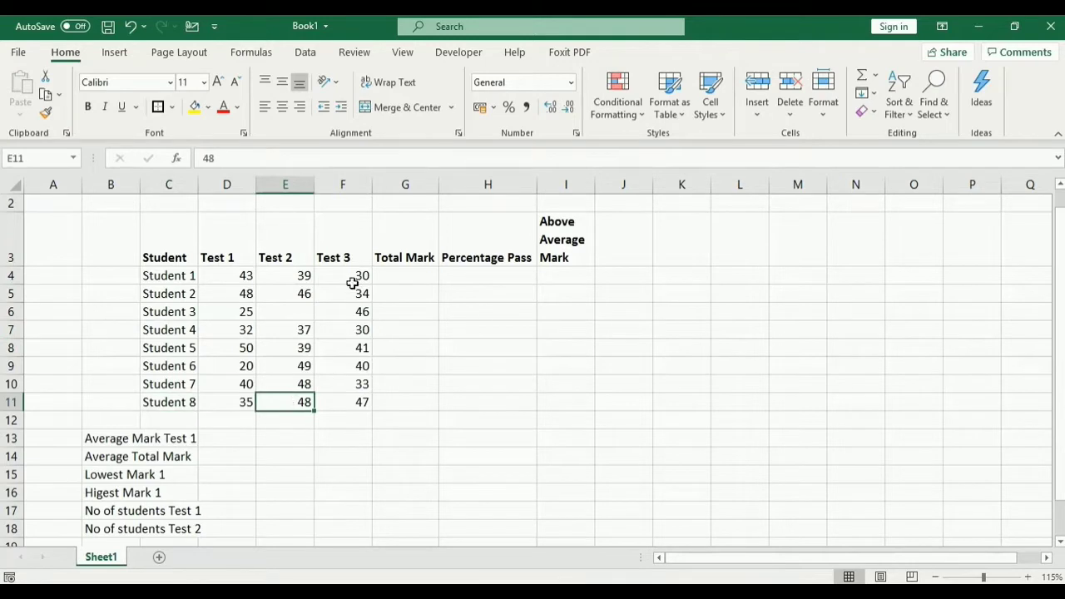
left_click(344, 255)
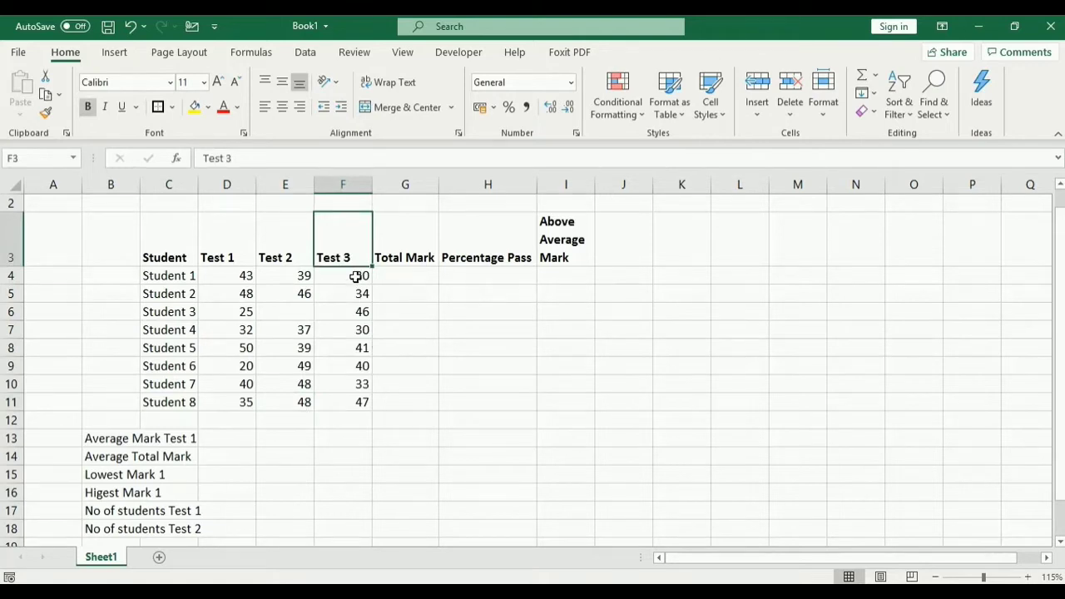
left_click(173, 277)
left_click(353, 276)
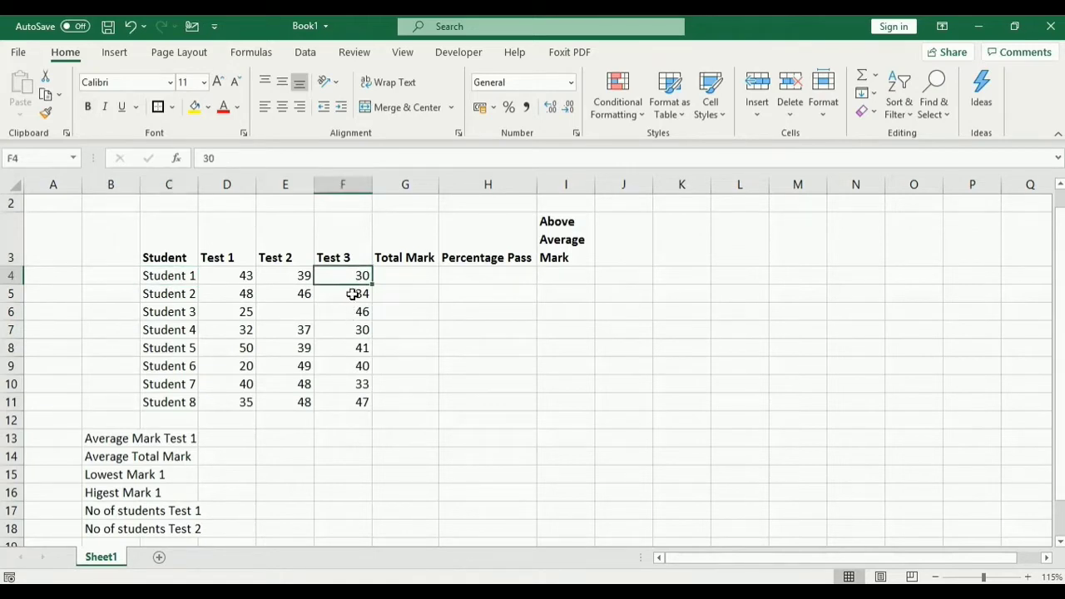
left_click(165, 405)
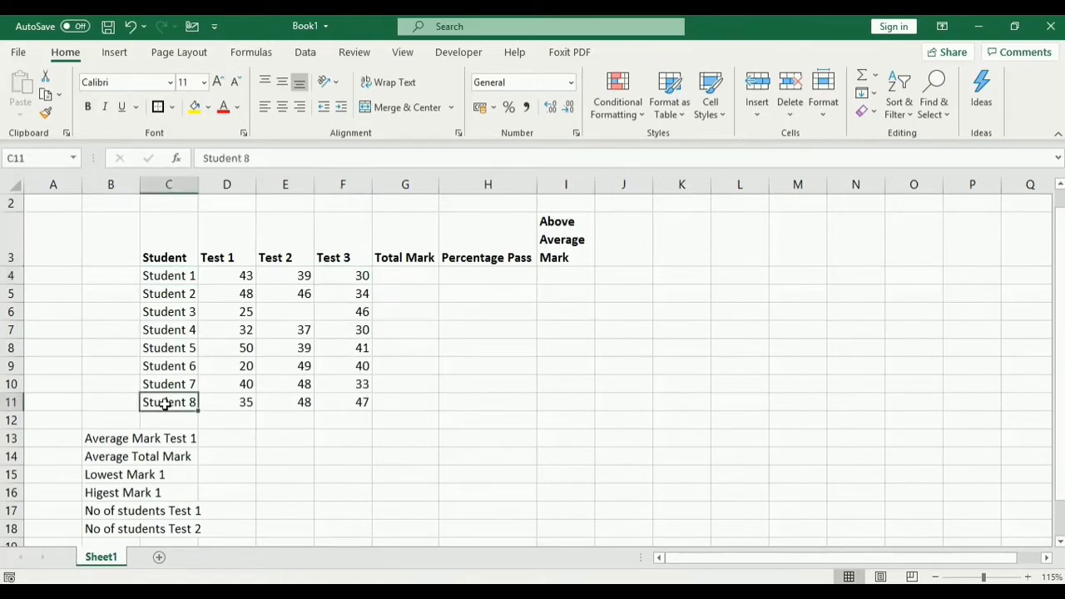
left_click(354, 403)
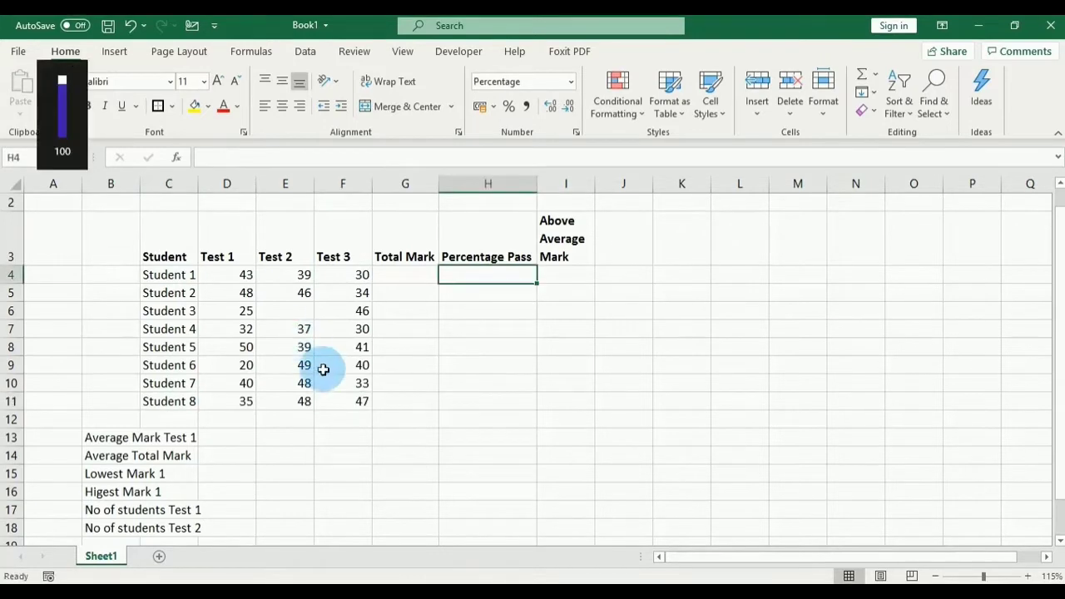
left_click(289, 311)
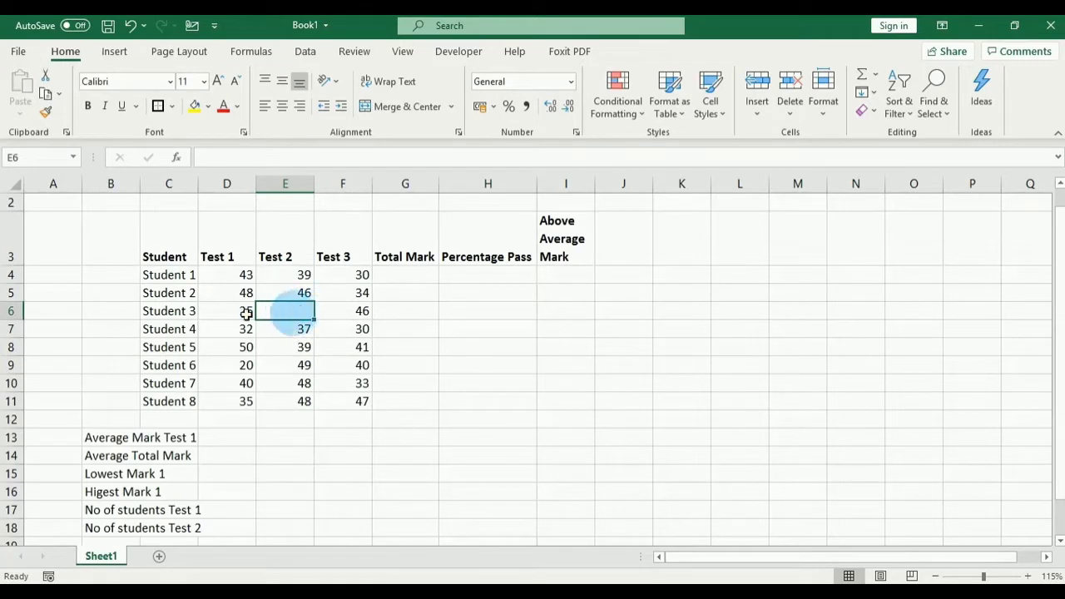
left_click(158, 312)
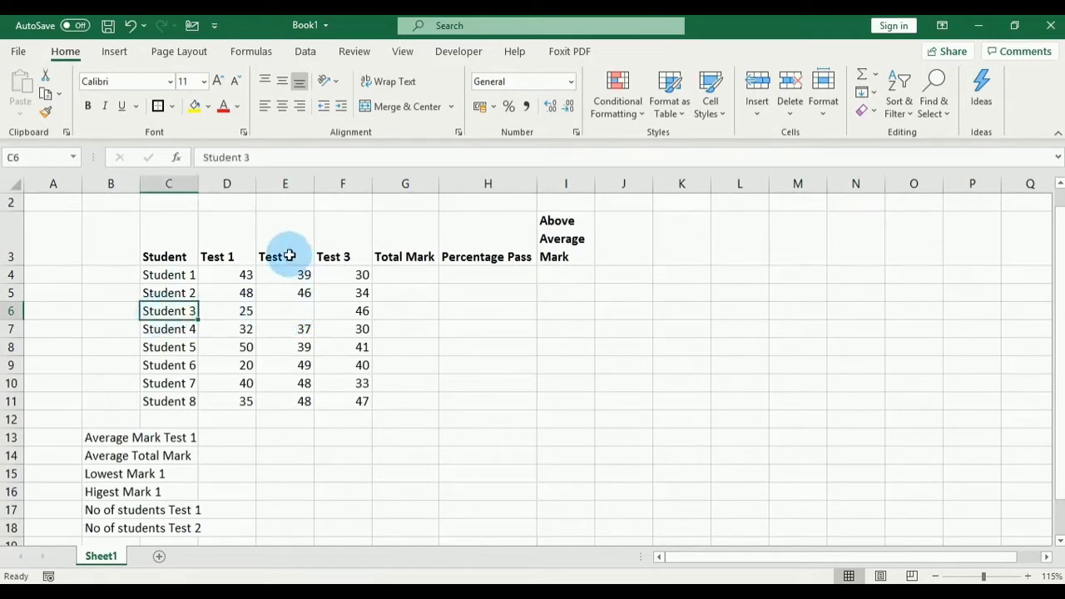
left_click(289, 308)
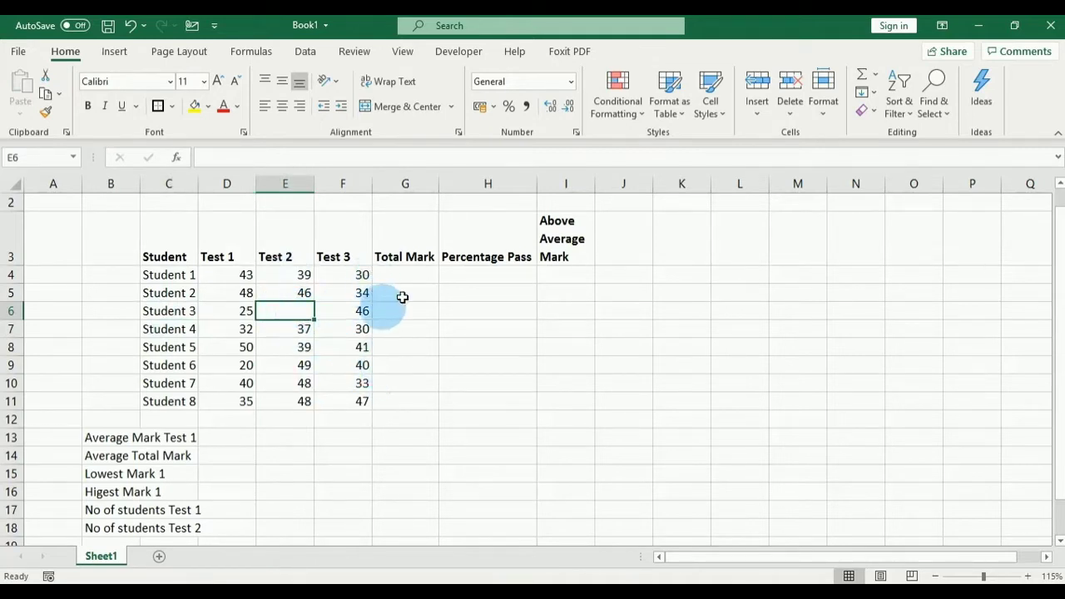
left_click(399, 257)
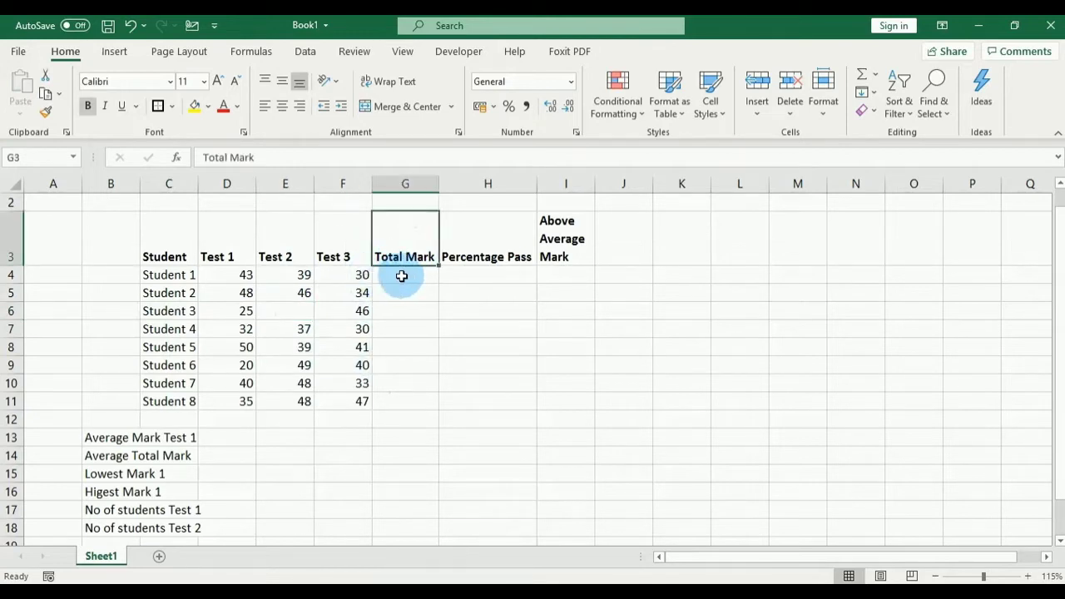
left_click(405, 276)
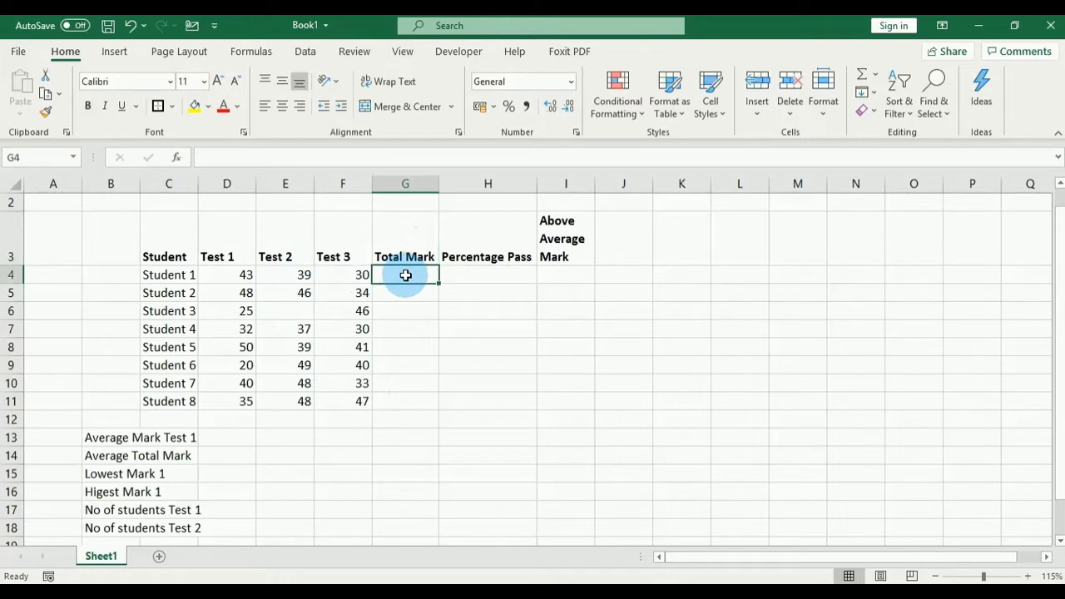
left_click(13, 157)
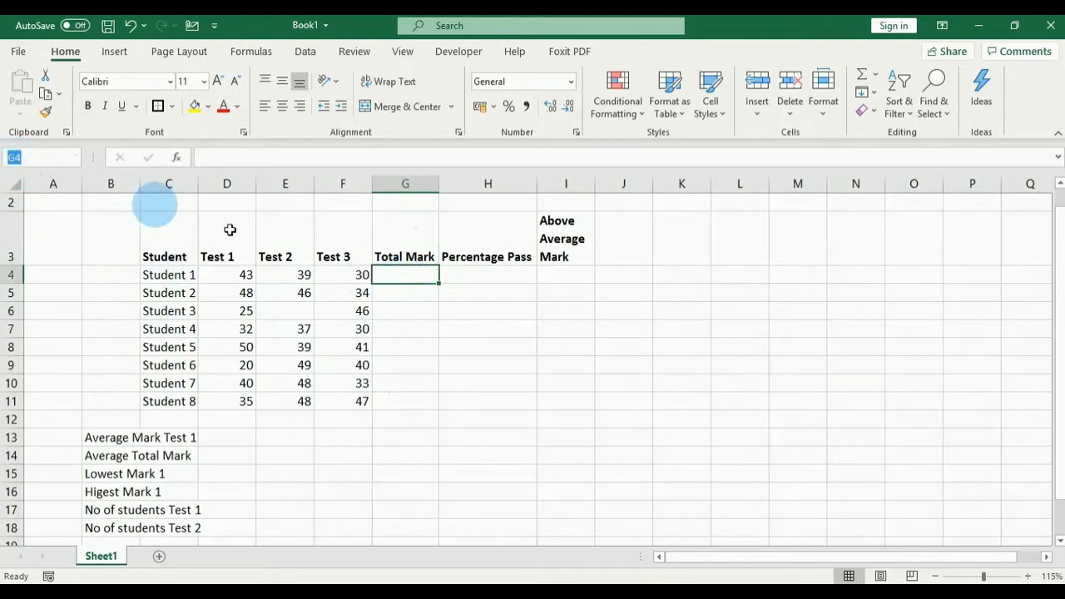
left_click(400, 276)
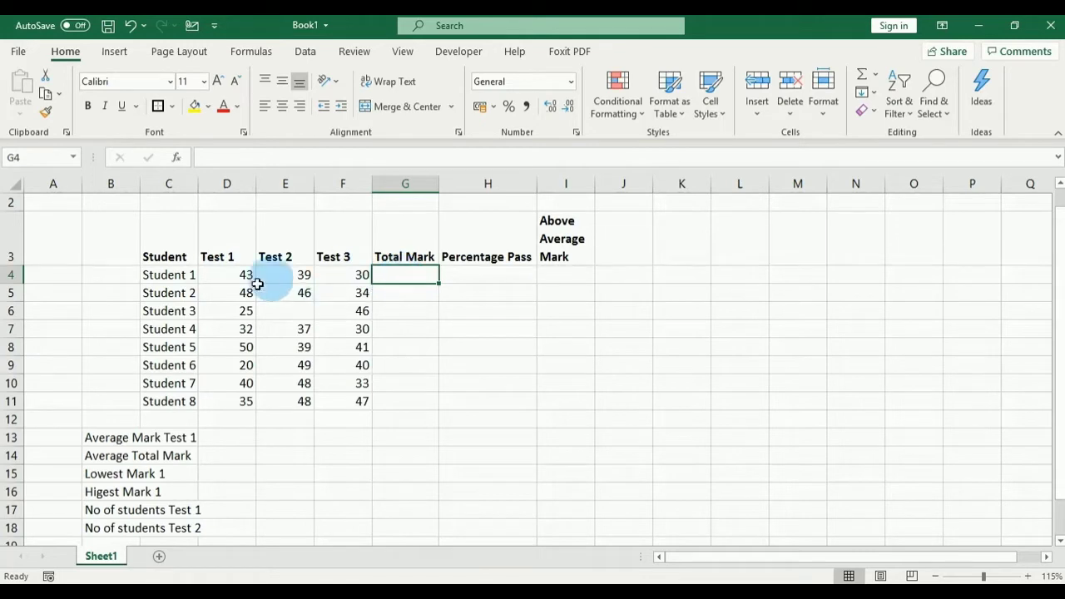
left_click(392, 257)
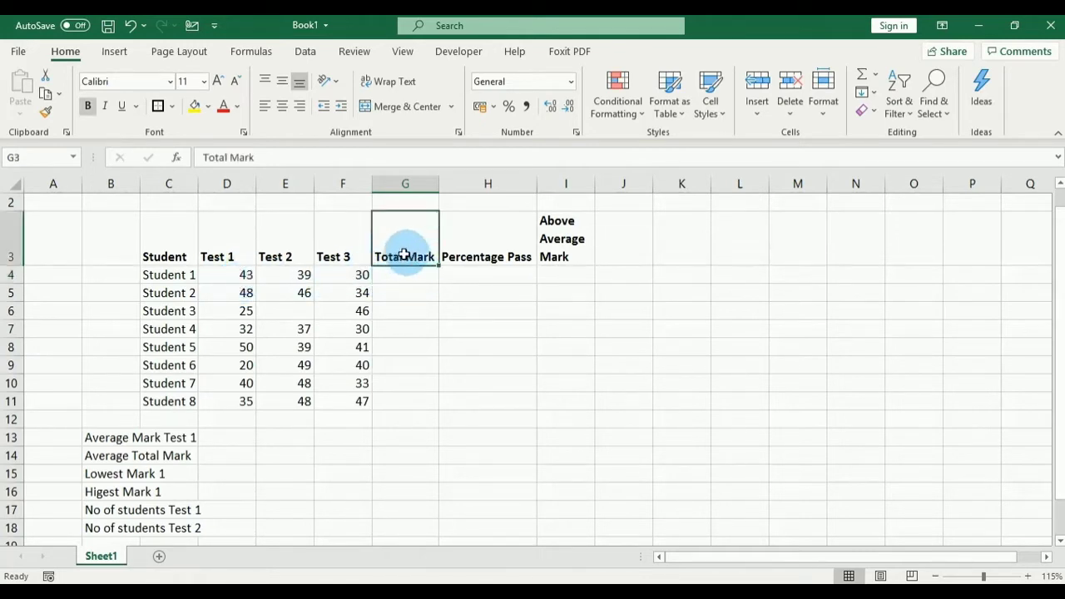
left_click(402, 277)
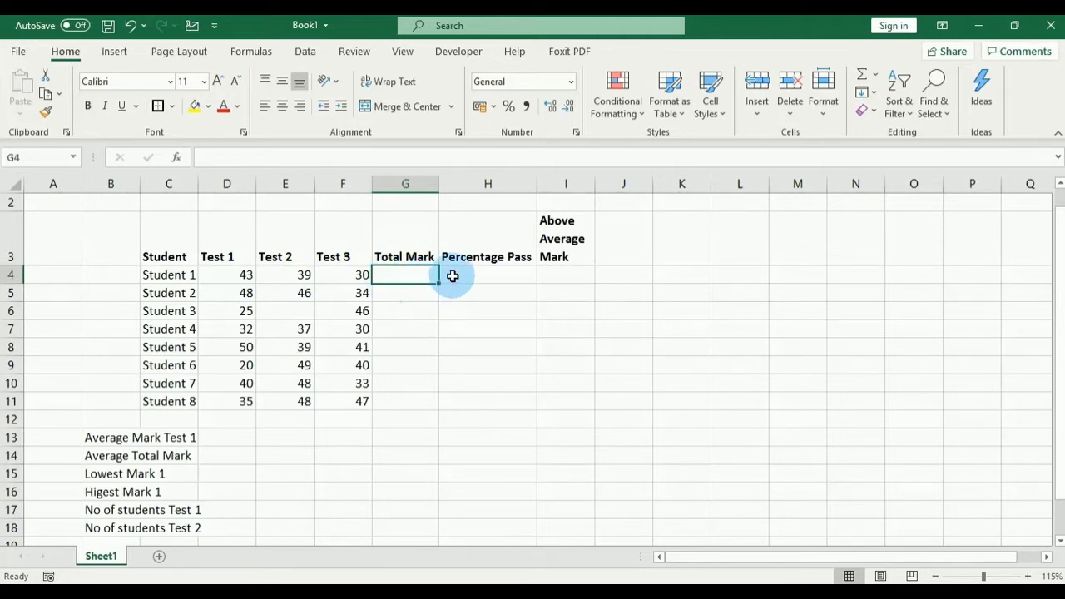
key("XF86AudioRaiseVolume")
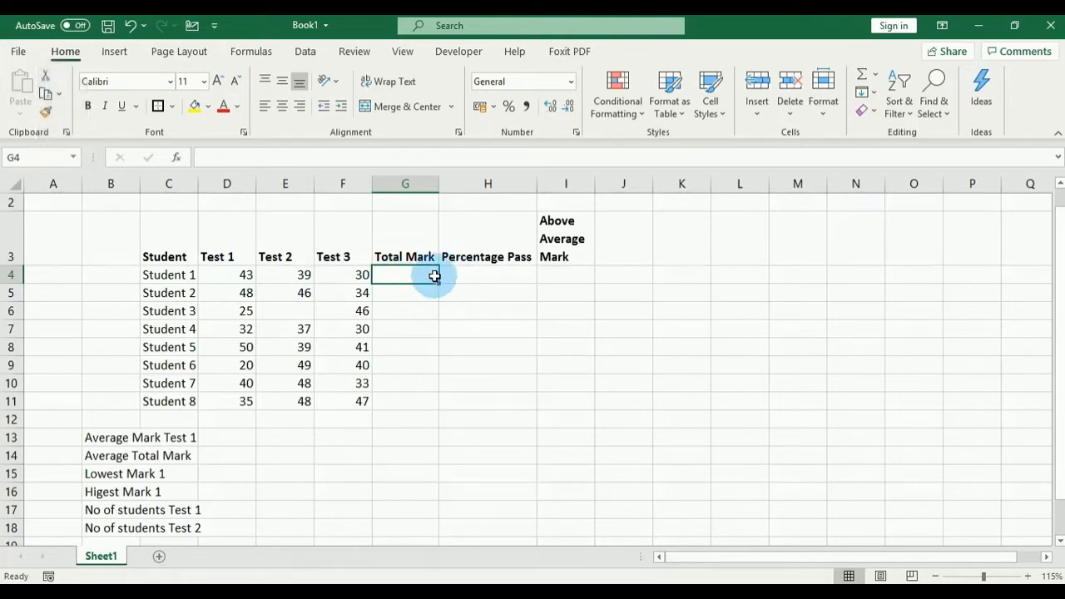
Step: Enter =SUM(D4:F4) in G4 so Student 1's Total Mark shows 112
type("=")
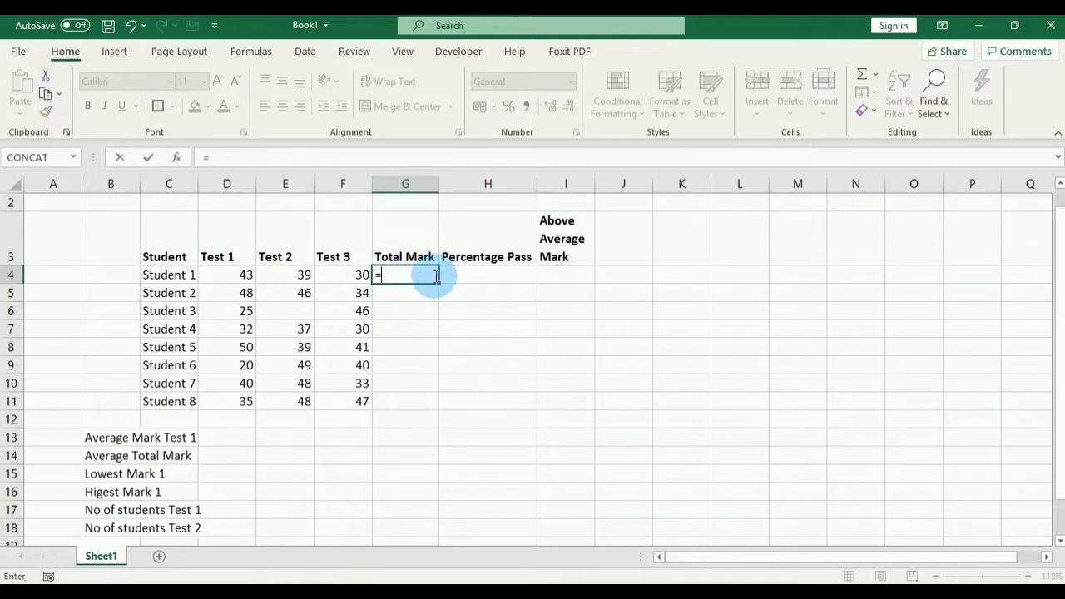
type("SUM")
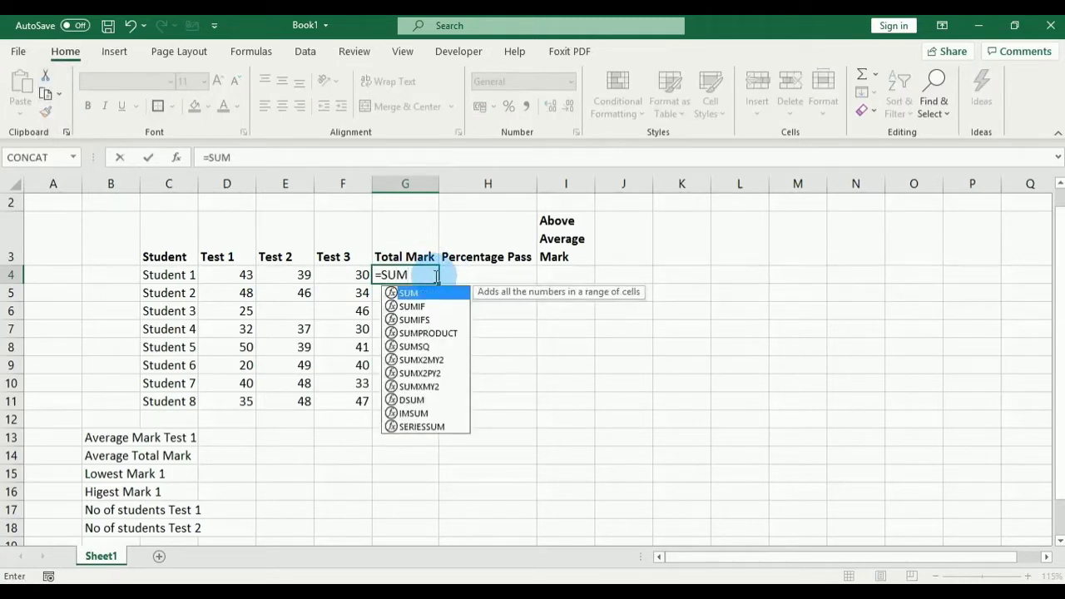
type("(")
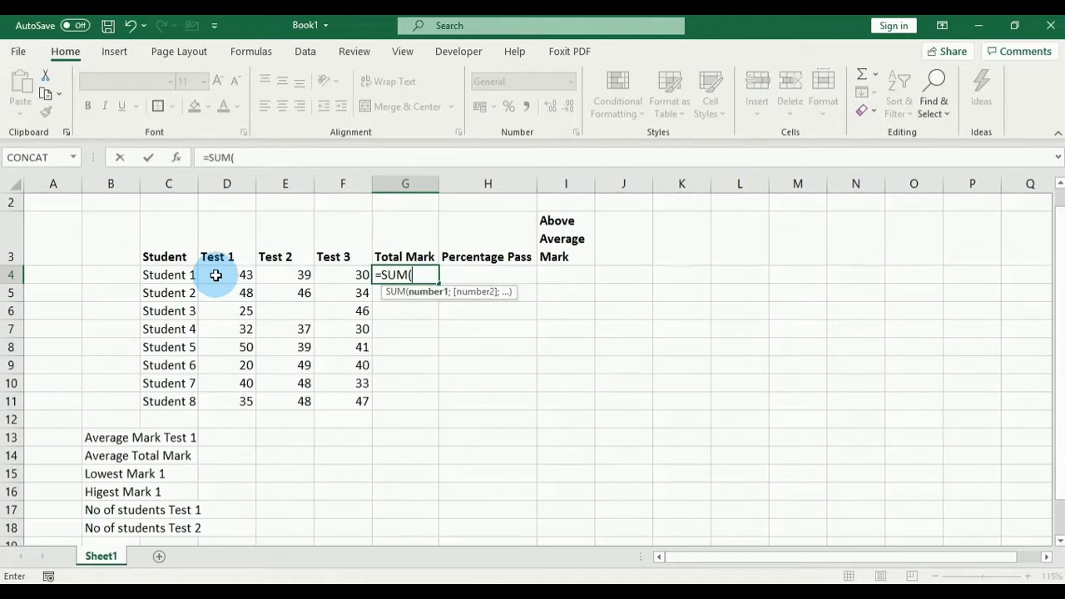
left_click_drag(215, 275, 364, 276)
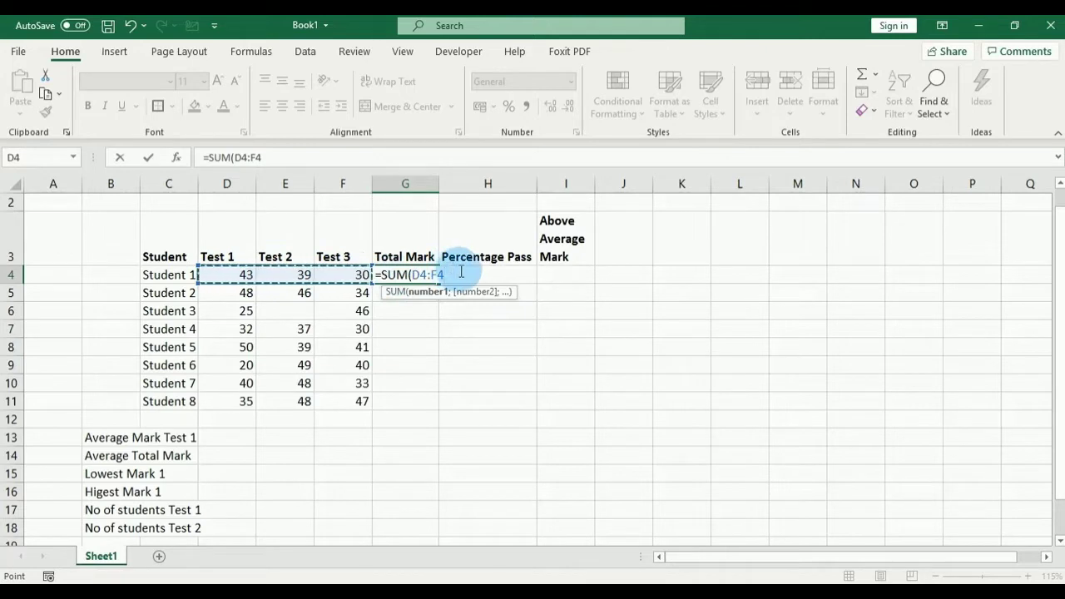
type(")")
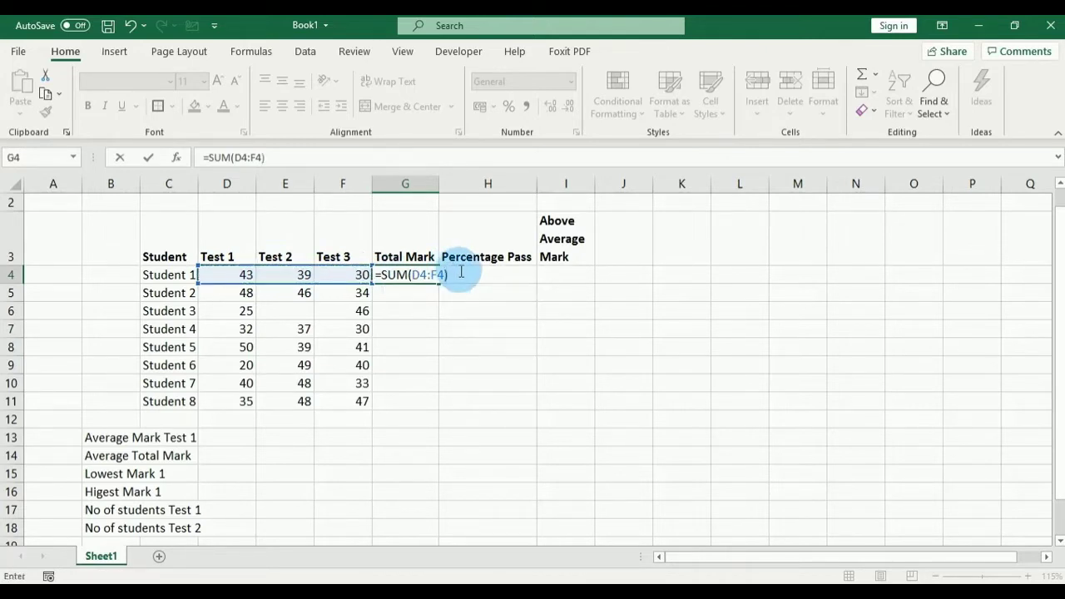
left_click(147, 161)
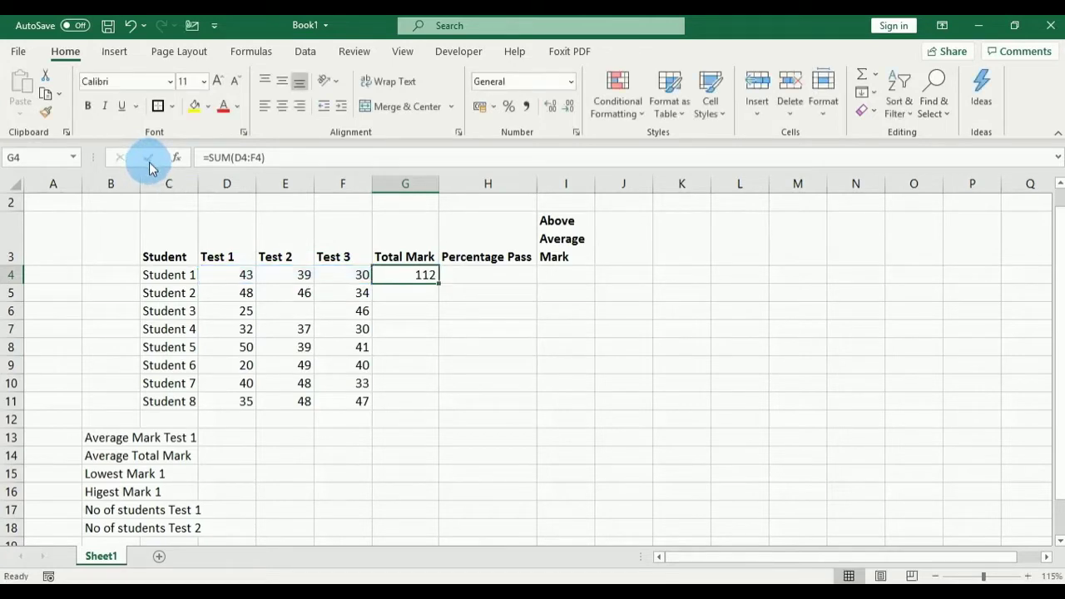
left_click(407, 274)
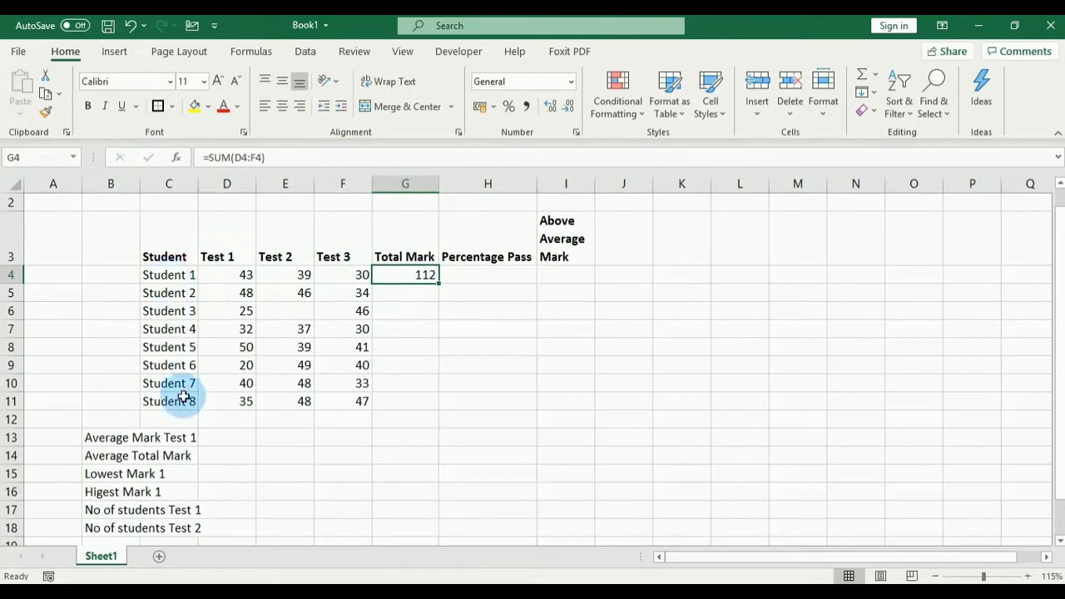
Step: Enter =SUM(D5:F5) in G5 for Student 2's total of 128, comparing it with G4's formula
left_click(404, 292)
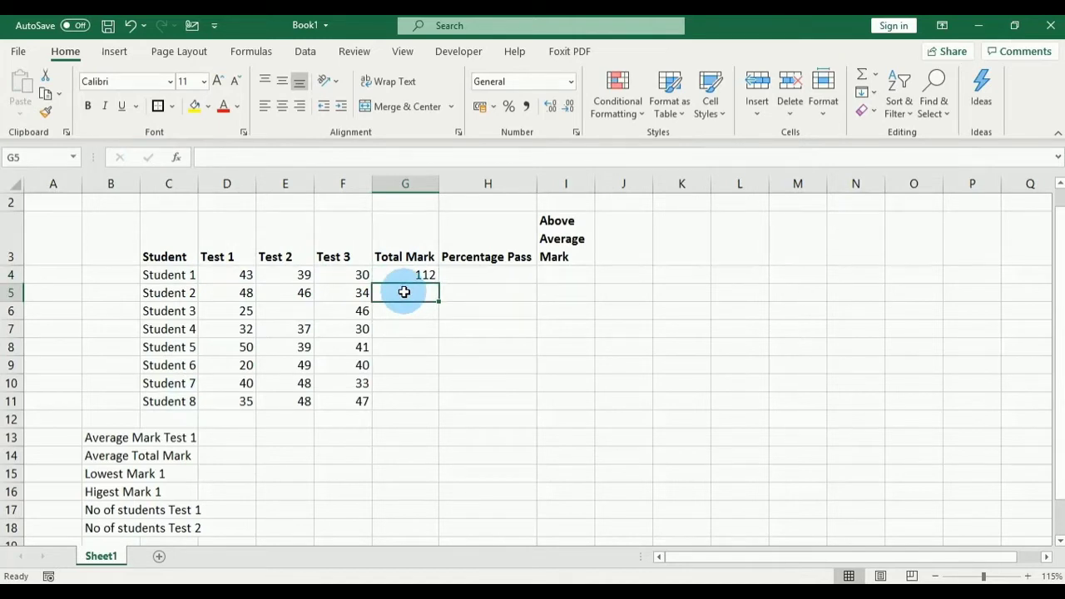
type("=")
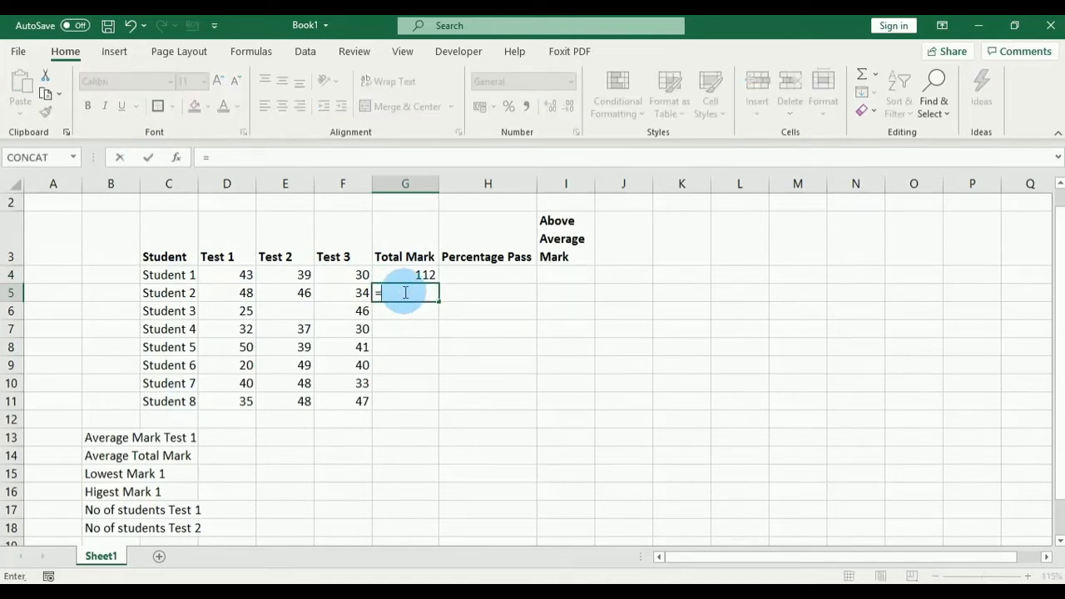
type("SUM")
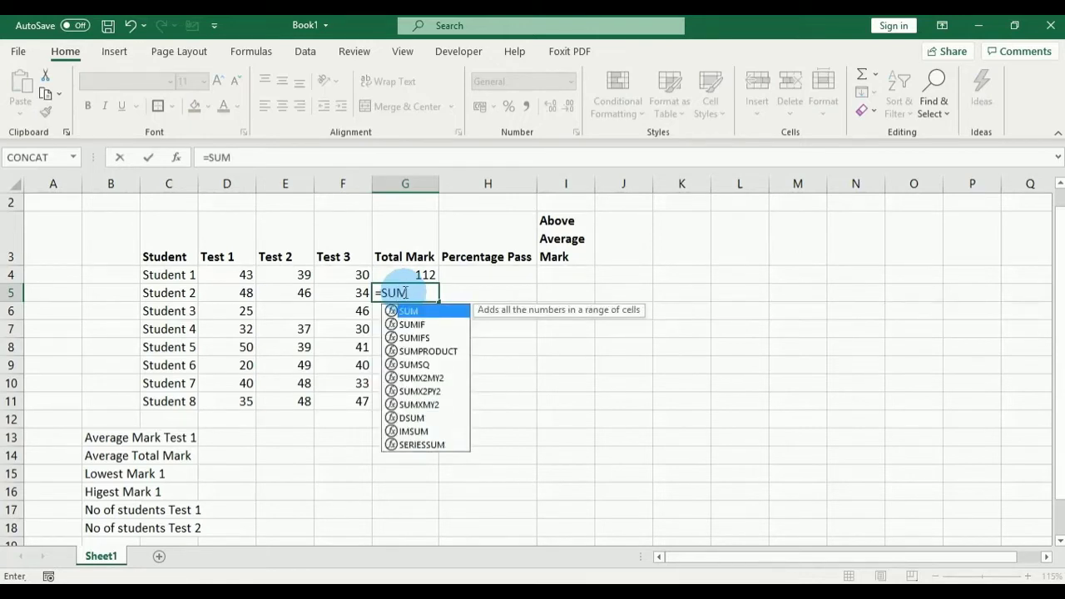
type("(")
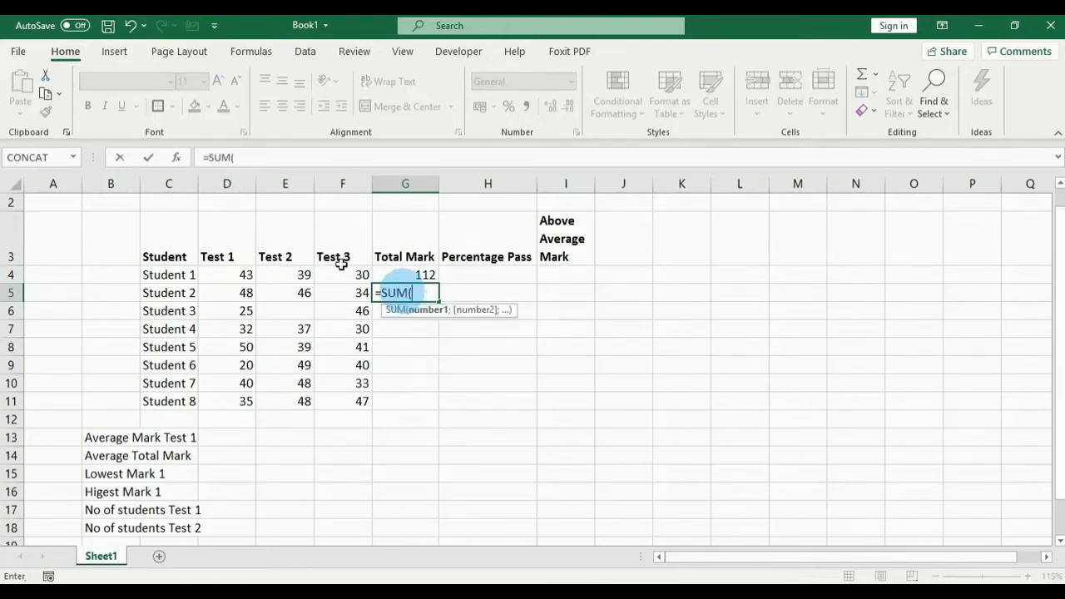
left_click(236, 292)
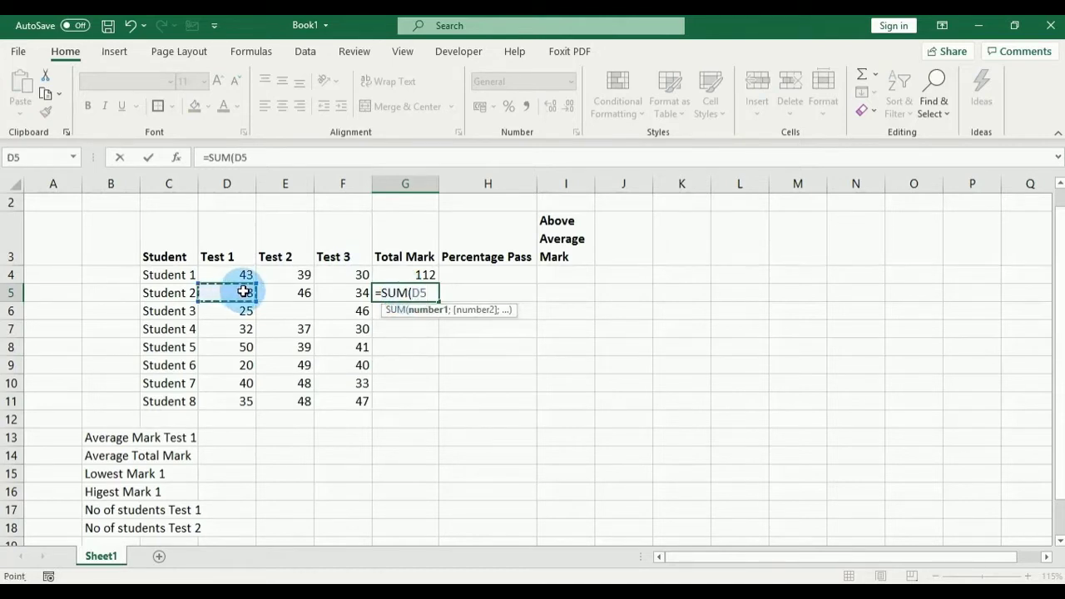
left_click_drag(243, 291, 328, 293)
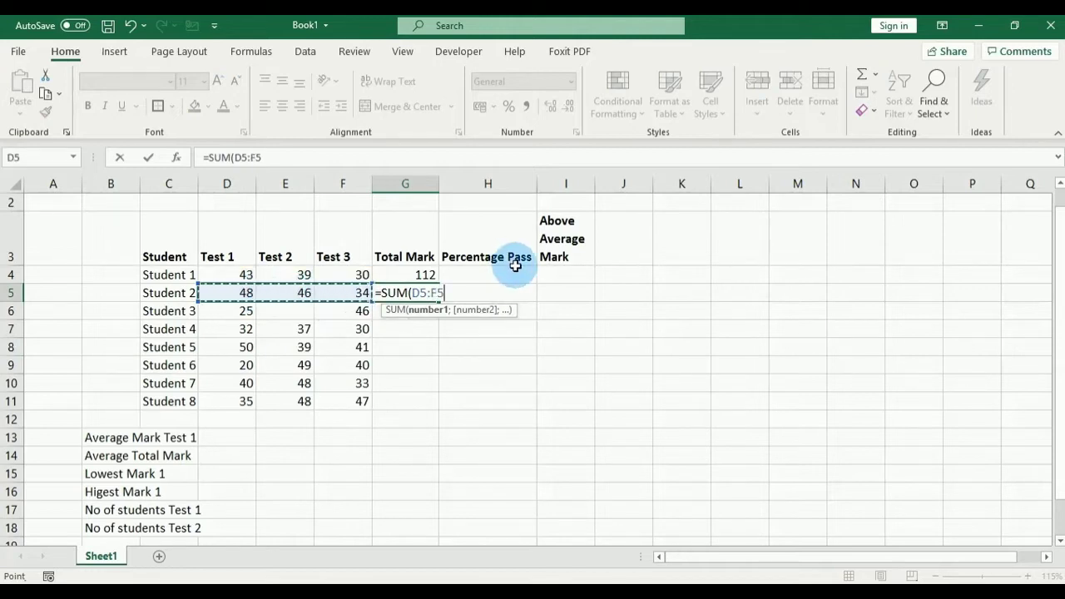
type(")")
key("Return")
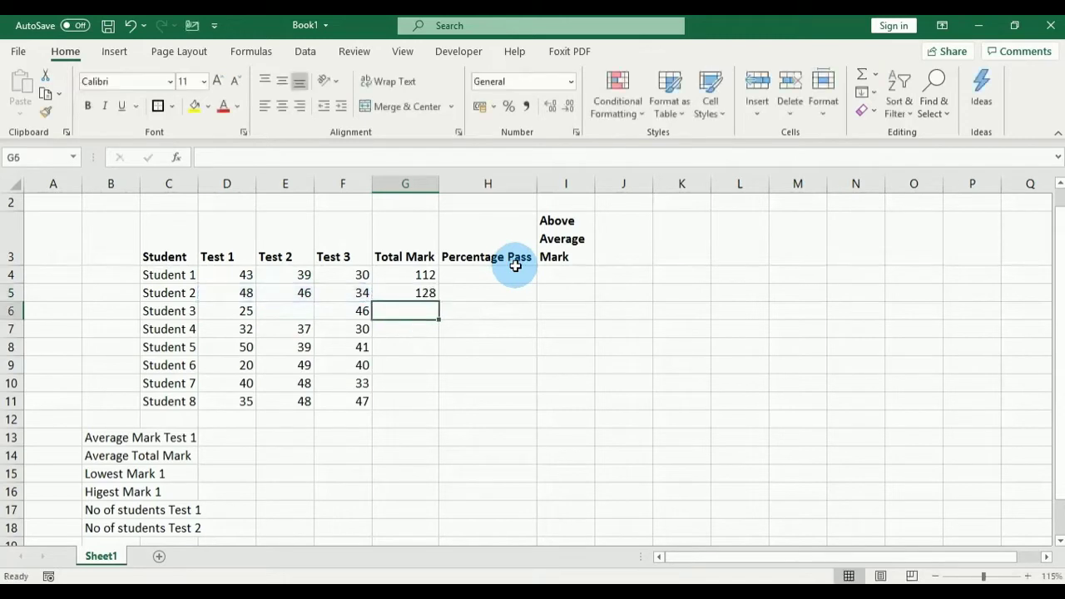
left_click(423, 293)
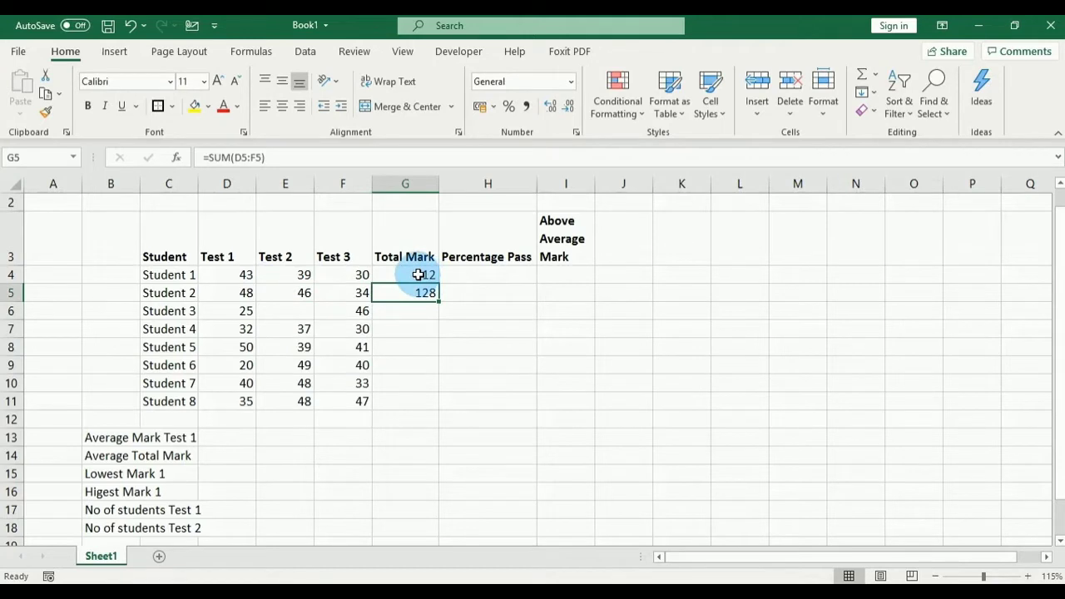
left_click(418, 275)
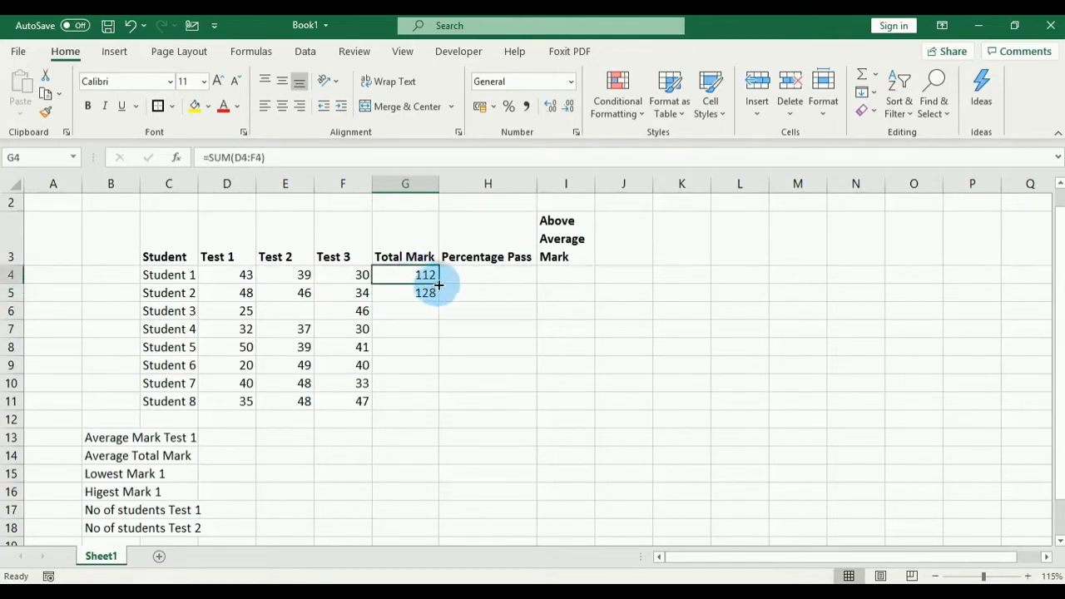
left_click(400, 291)
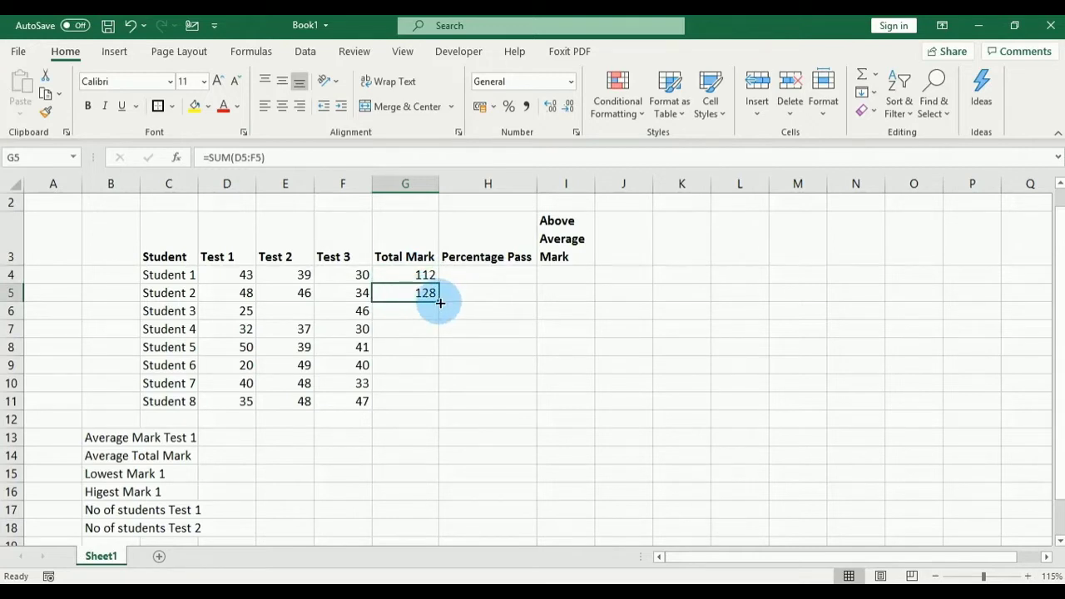
Step: Fill the SUM formula from G5 down to G11 for Students 3–8
left_click_drag(438, 302, 440, 405)
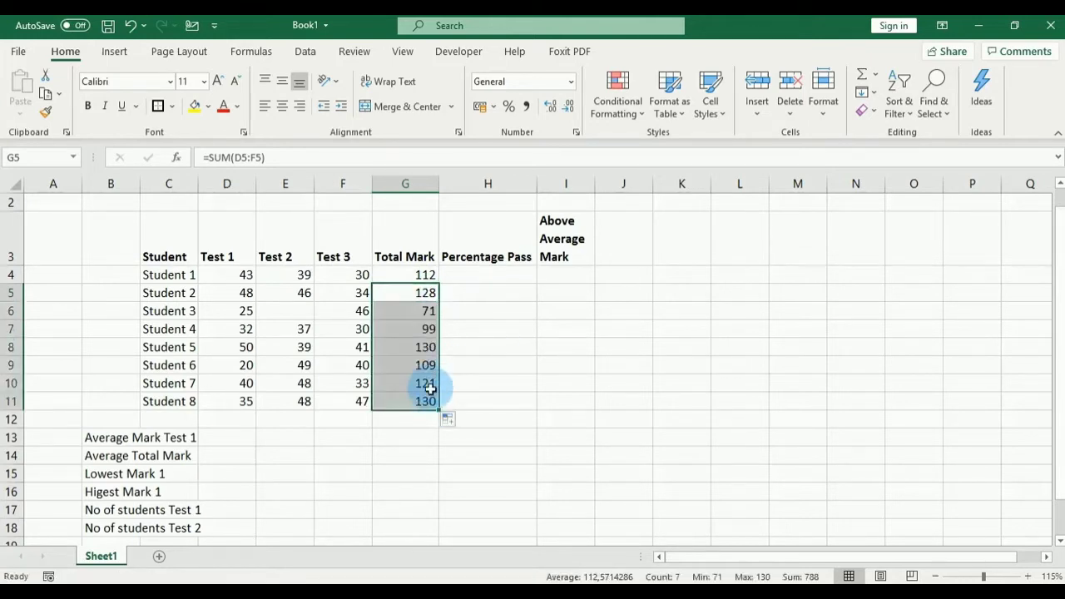
left_click(416, 400)
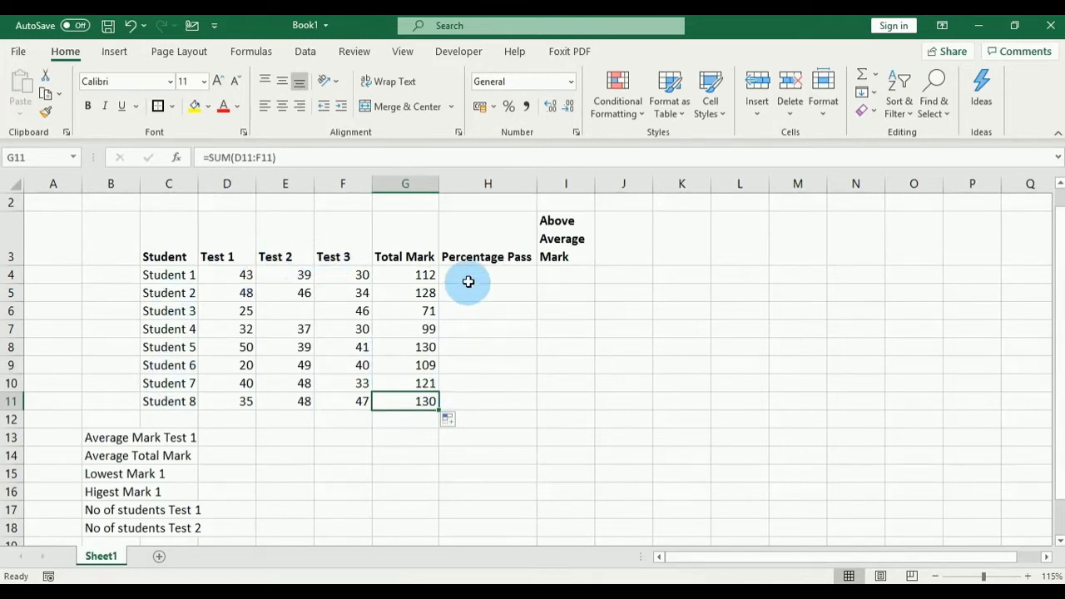
left_click(479, 255)
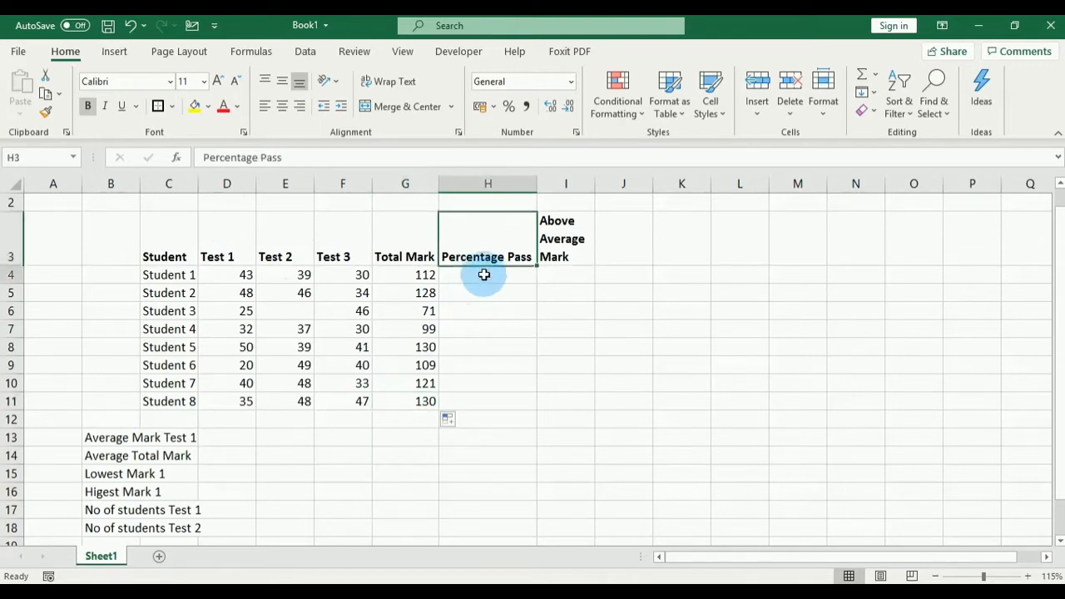
left_click(483, 275)
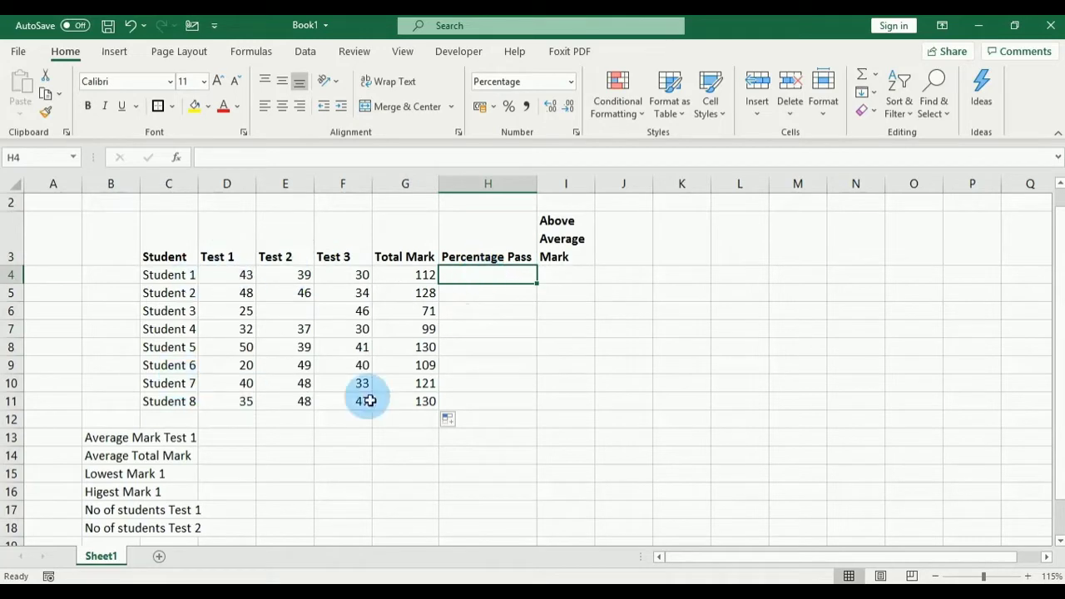
left_click(476, 399)
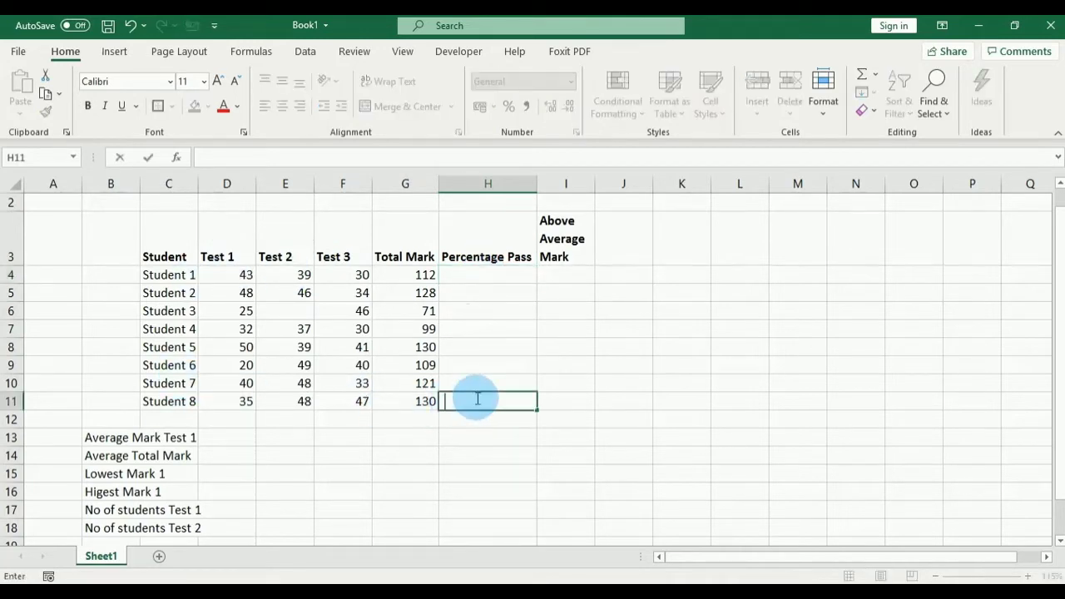
left_click(480, 277)
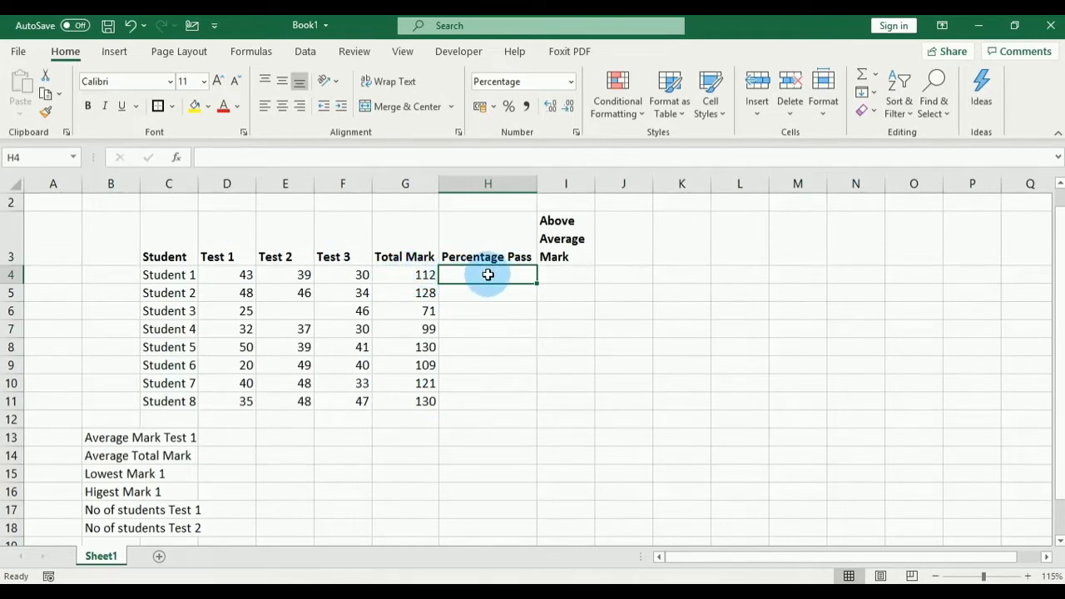
Step: Enter =G4/150 in H4 and apply Percent Style so it shows 75%
type("=")
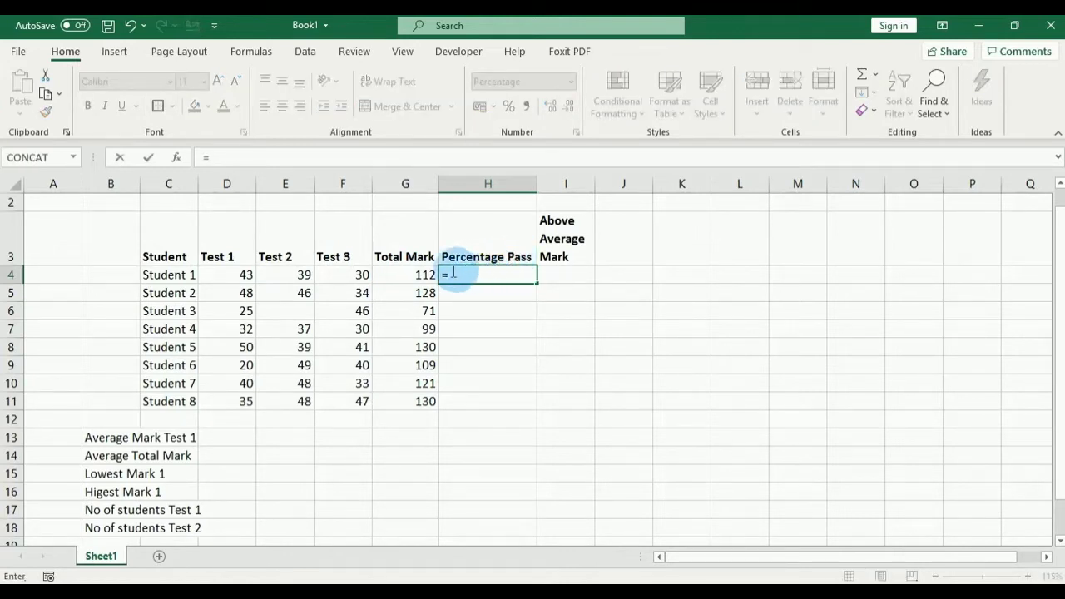
left_click(407, 271)
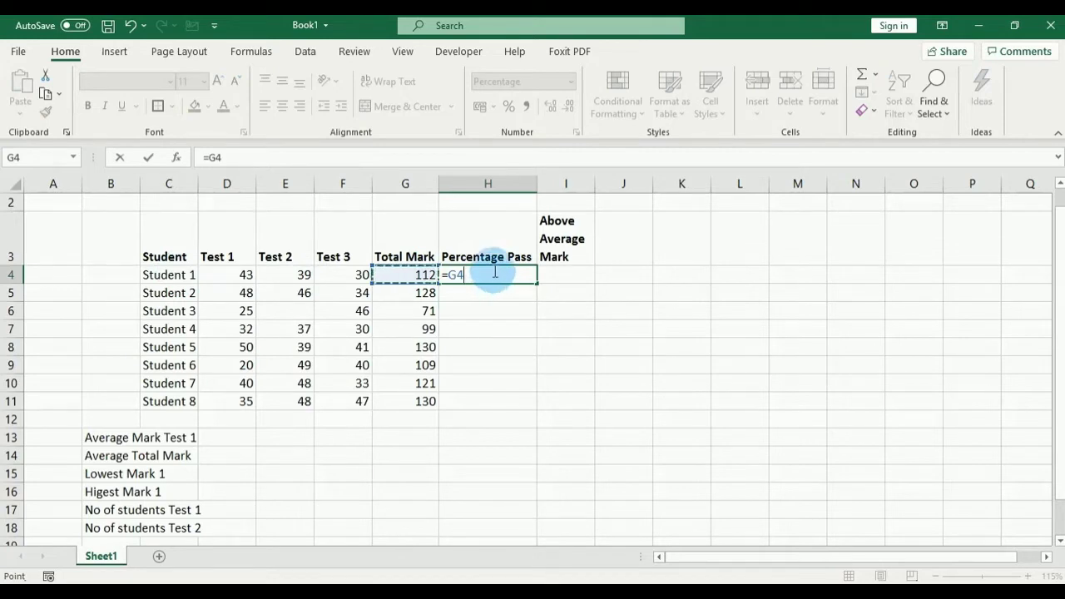
type("/150")
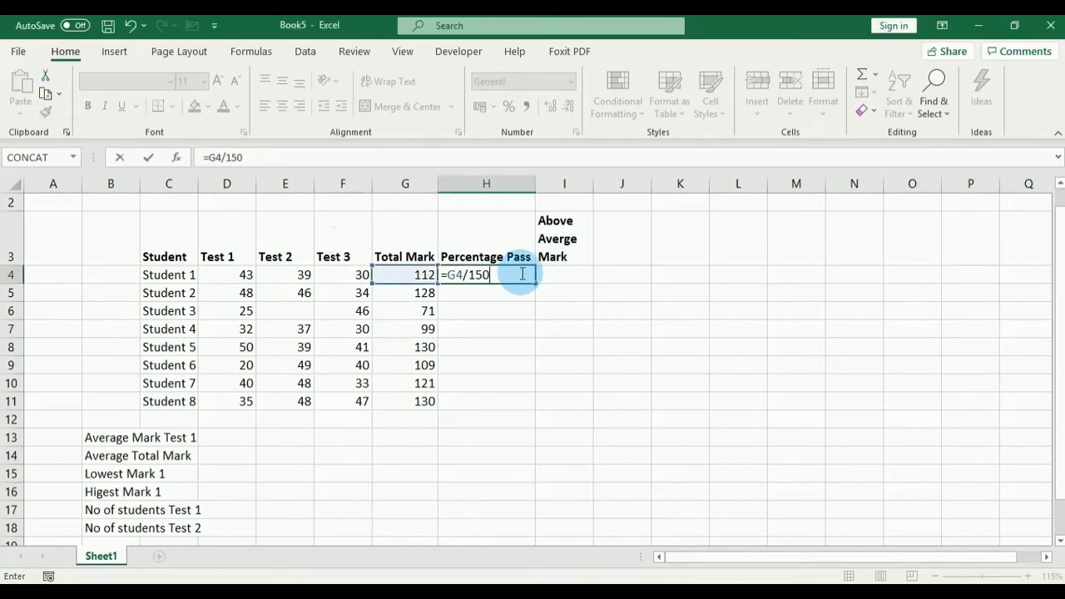
key("Return")
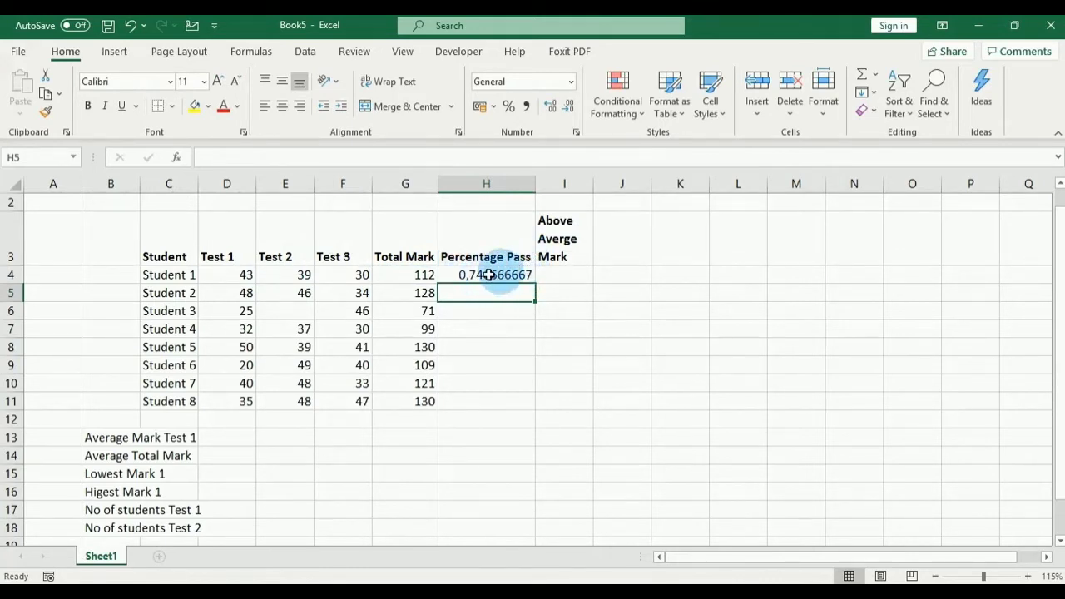
left_click(172, 274)
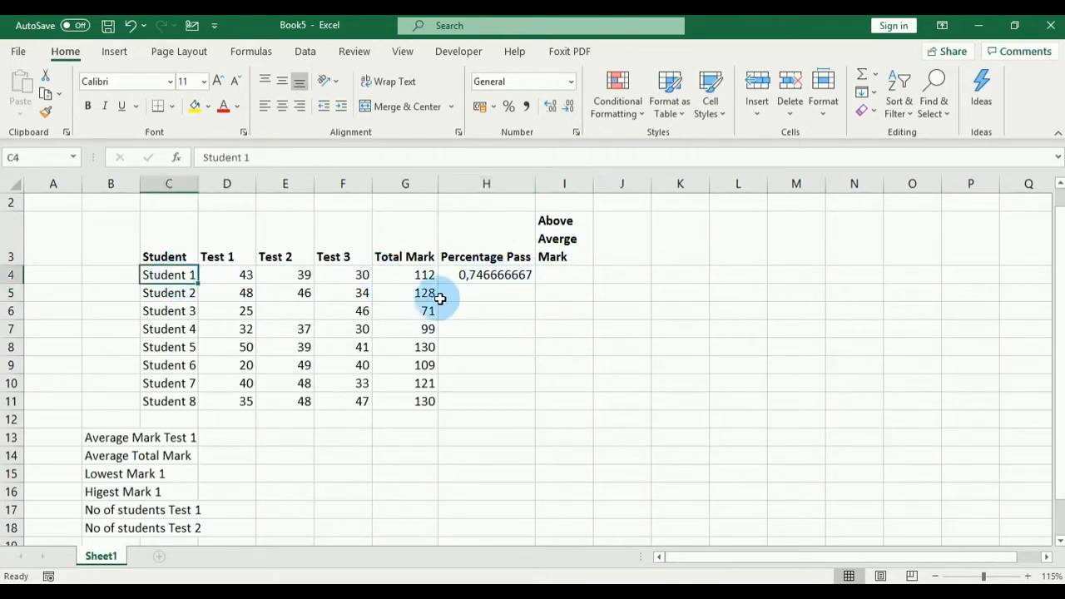
left_click(506, 275)
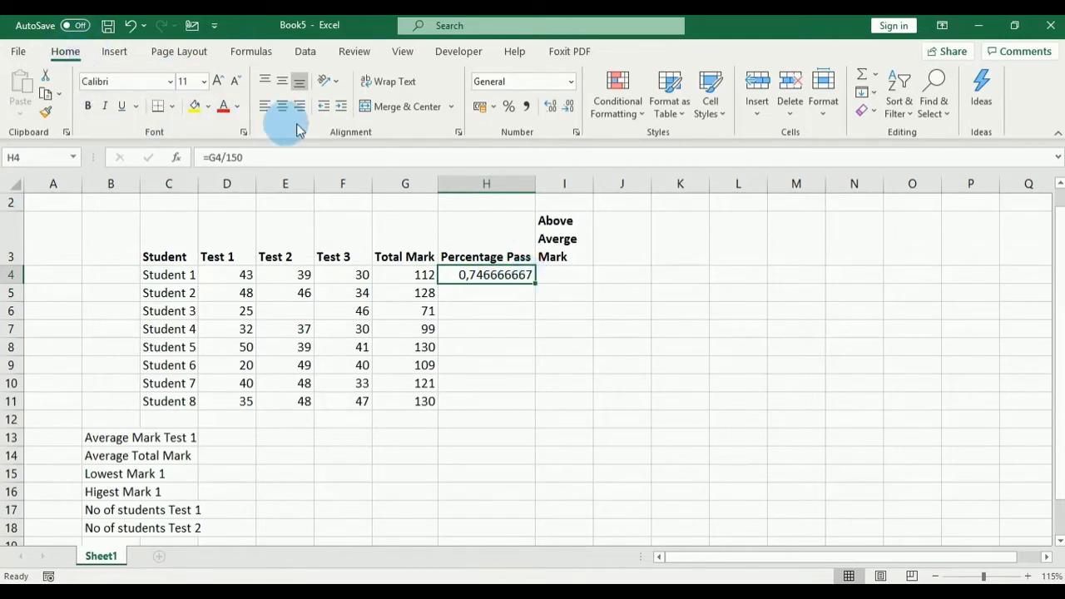
left_click(510, 111)
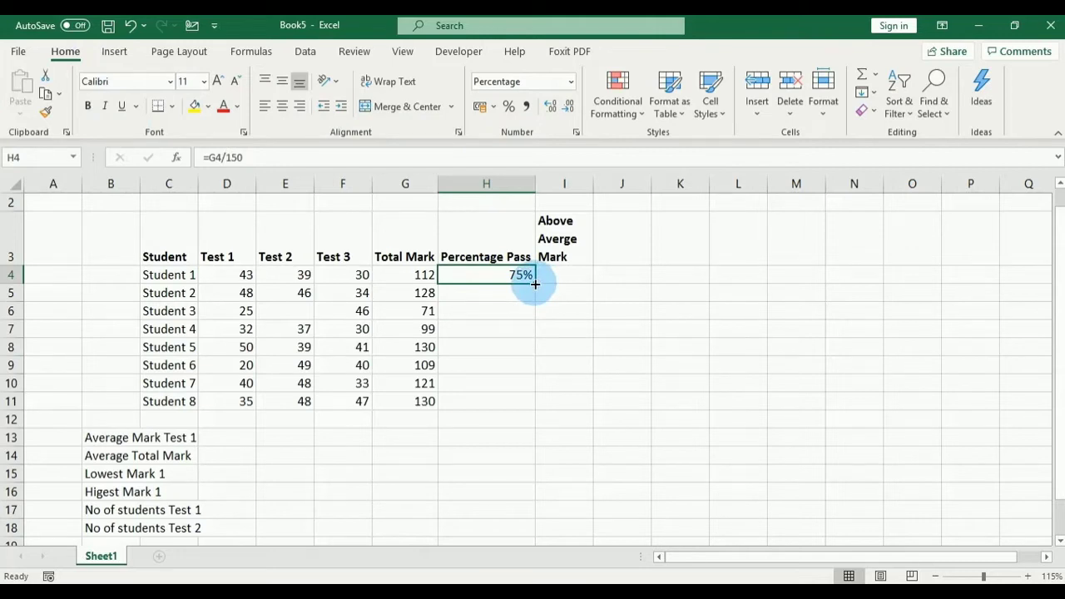
Step: Fill the =G4/150 formula from H4 down to H11, giving percentages from 47% to 87%
left_click_drag(535, 283, 535, 284)
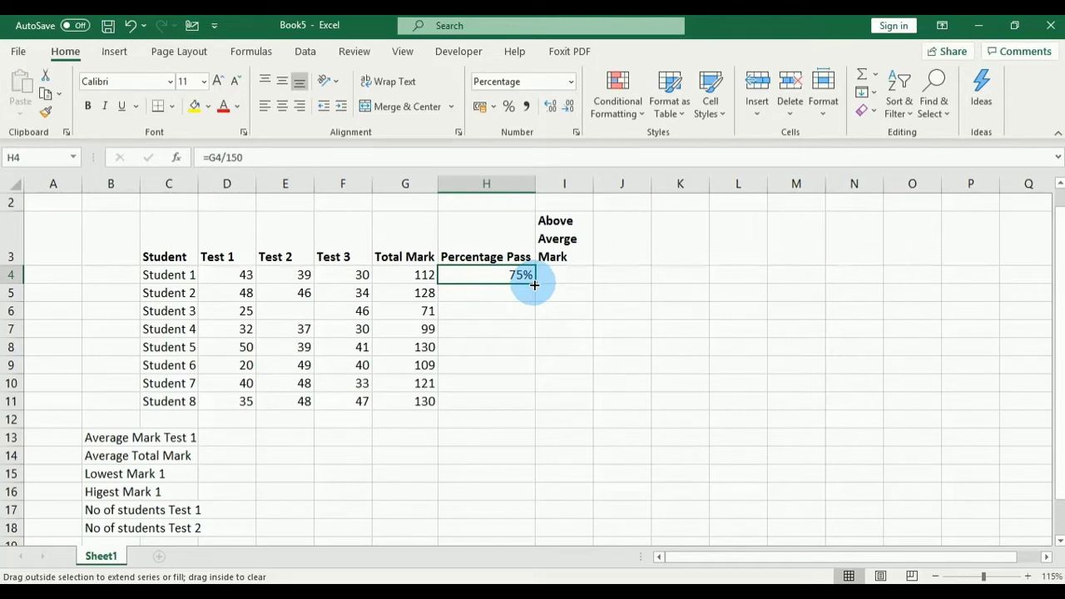
left_click_drag(535, 284, 531, 405)
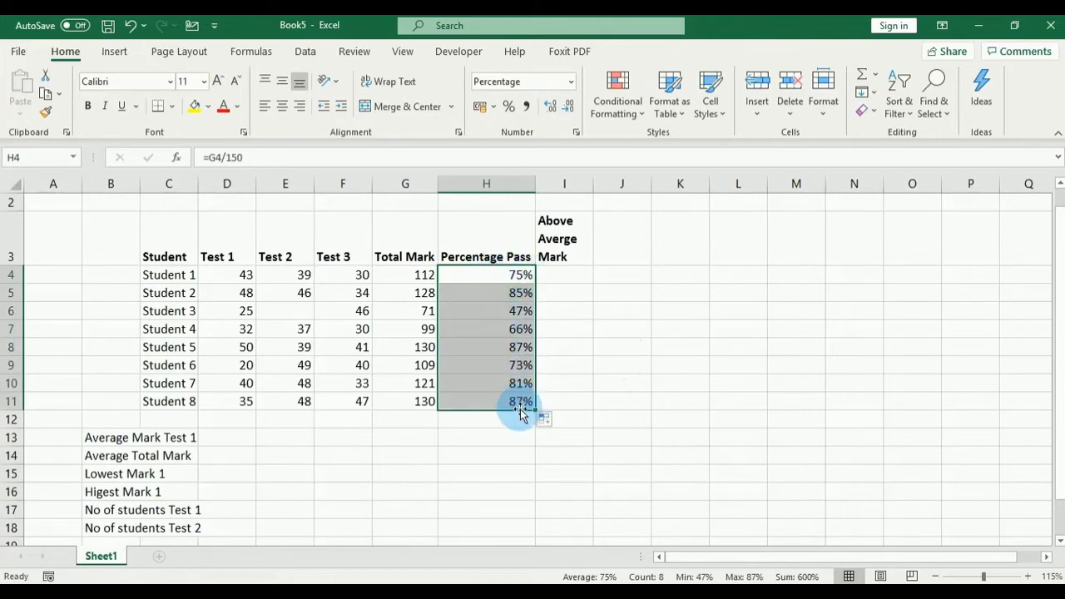
left_click(166, 275)
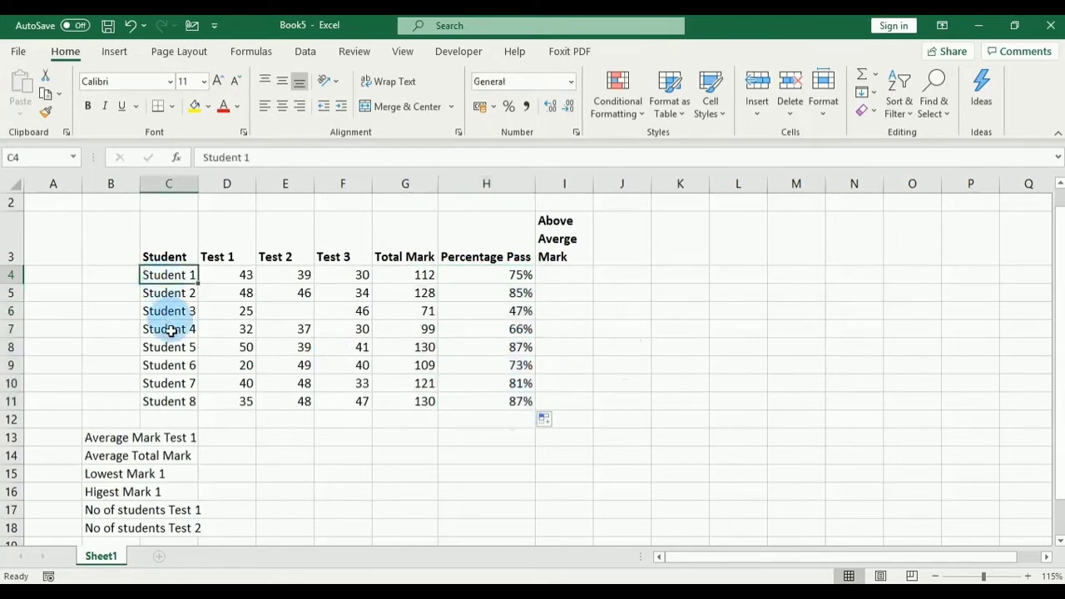
left_click(169, 347)
left_click(174, 387)
left_click(177, 401)
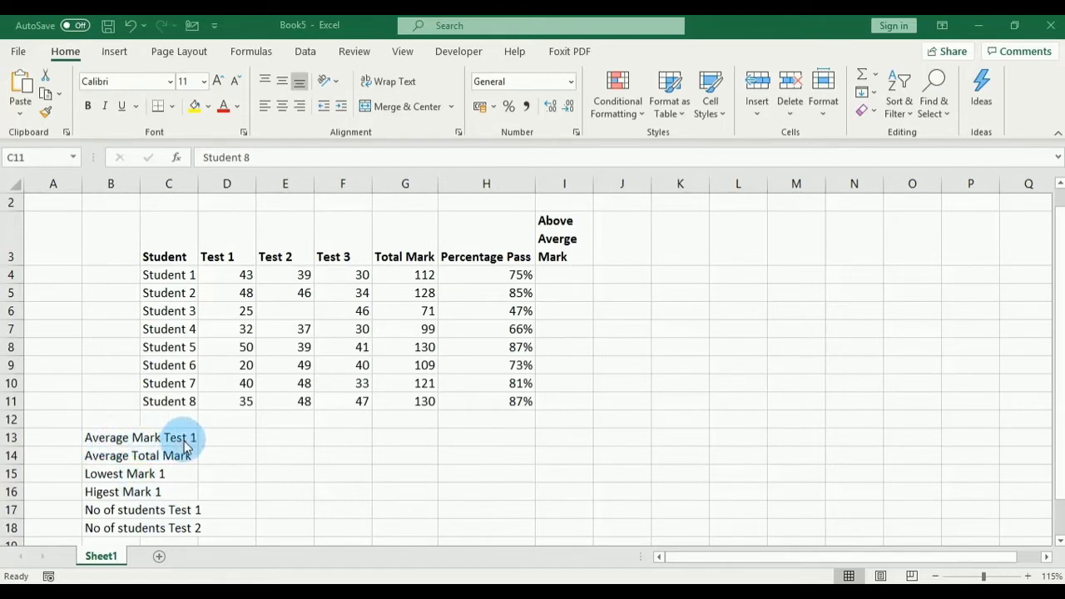
left_click(235, 252)
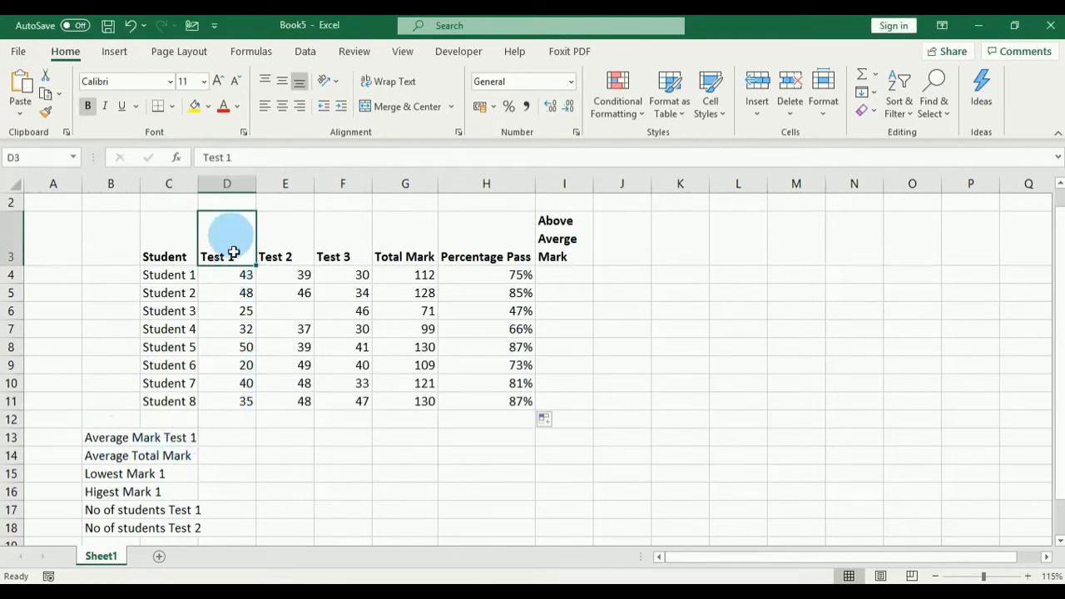
left_click_drag(231, 245, 245, 399)
scroll(238, 471, "down", 1)
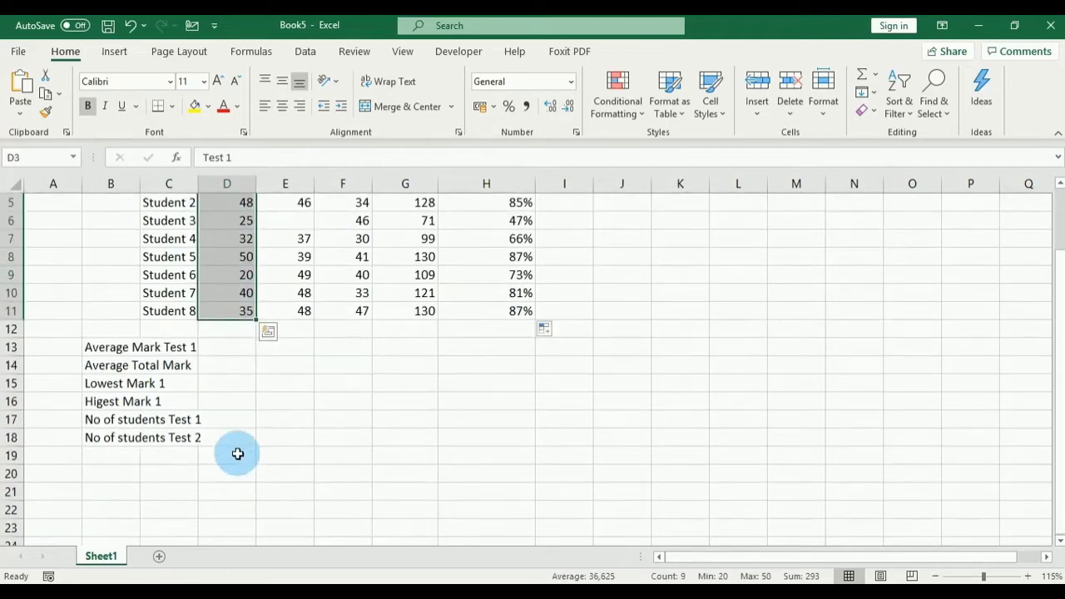
left_click_drag(106, 347, 166, 435)
left_click(258, 404)
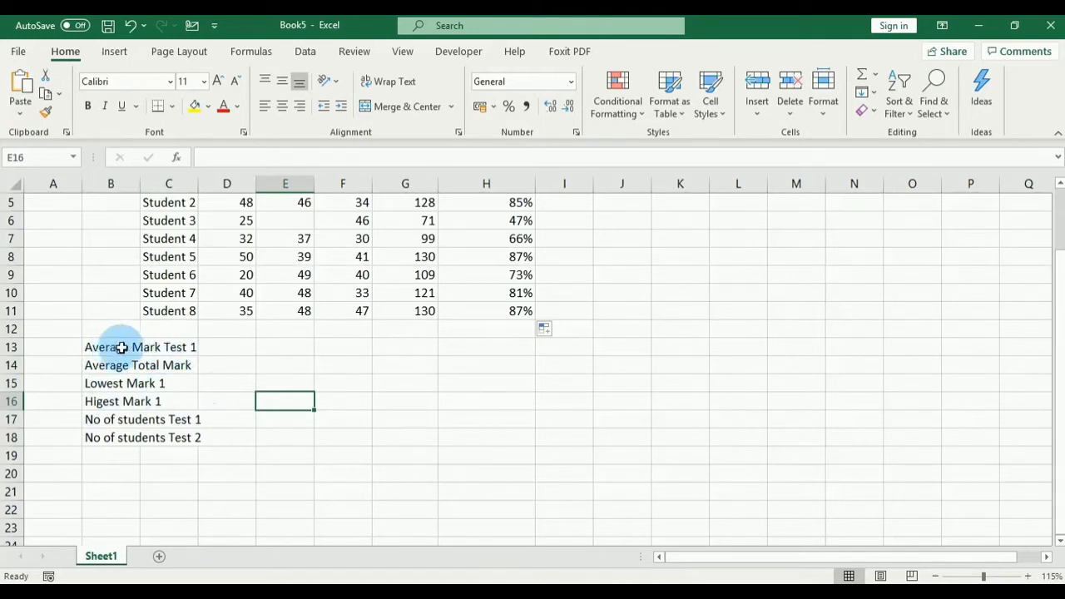
left_click(172, 178)
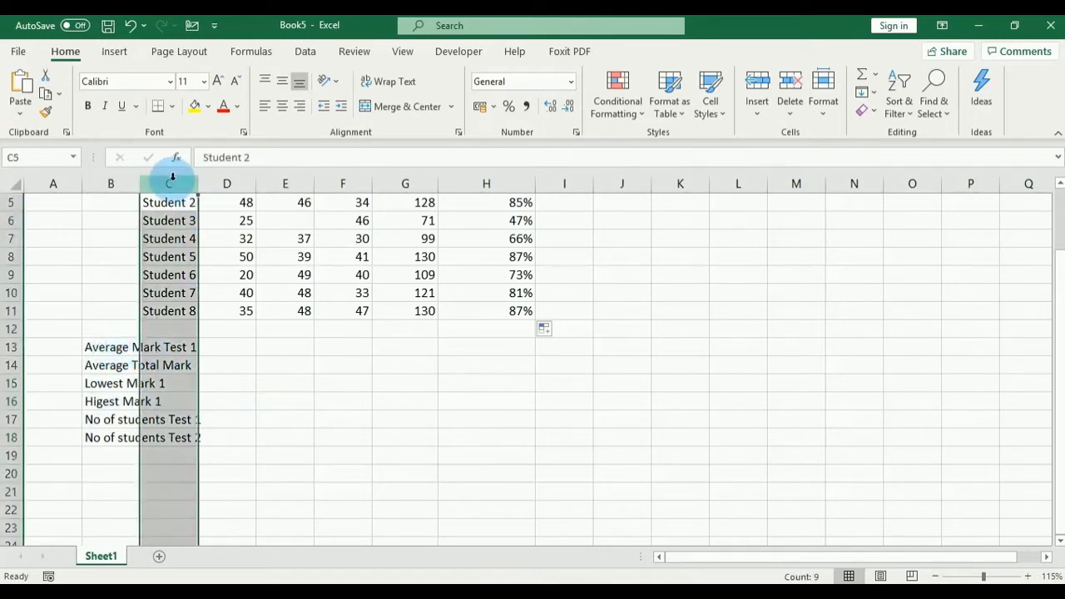
left_click(110, 345)
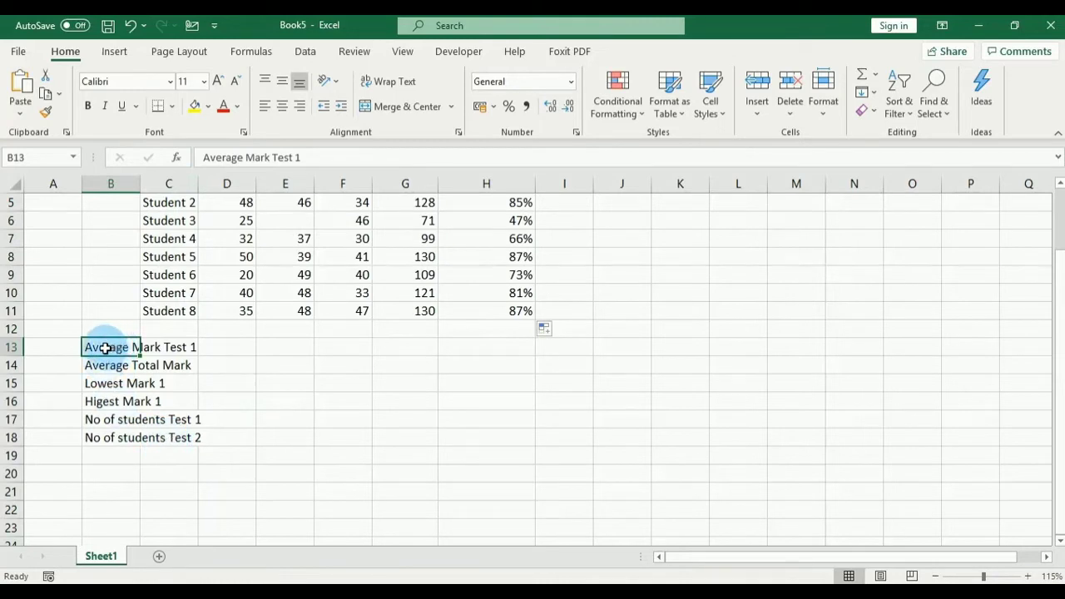
Step: Merge and centre the Average Mark Test 1, Average Total Mark and Lowest Mark 1 labels across B:C
left_click_drag(100, 348, 147, 350)
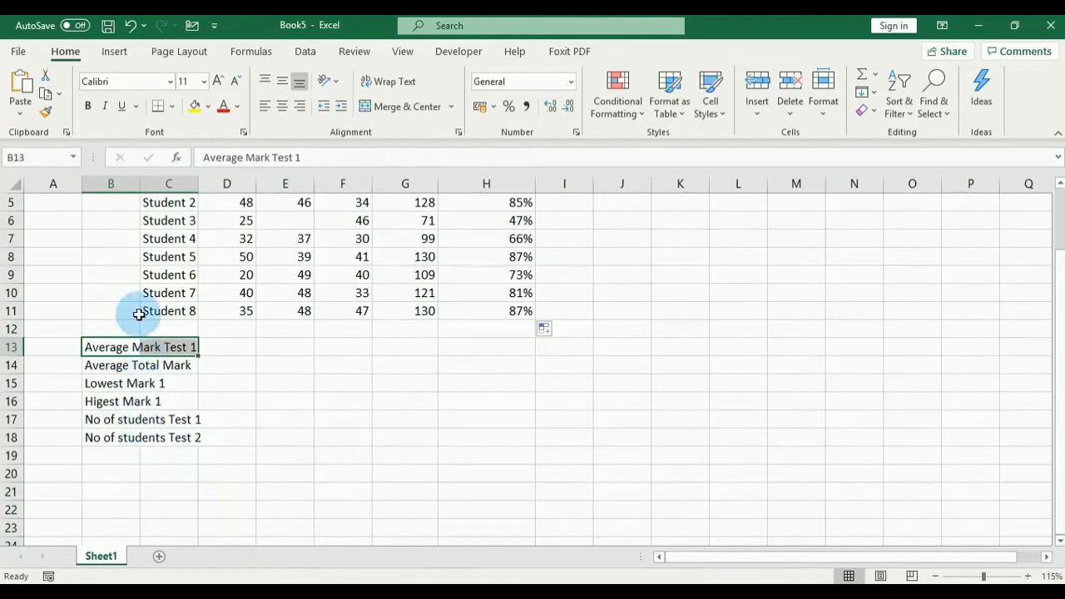
left_click(108, 347)
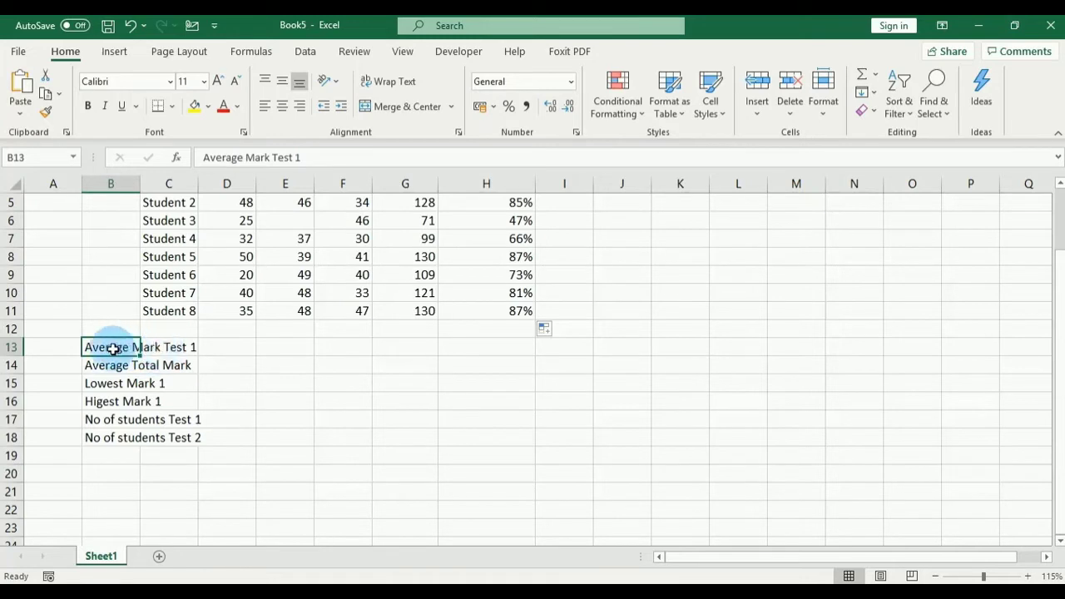
left_click_drag(117, 348, 150, 353)
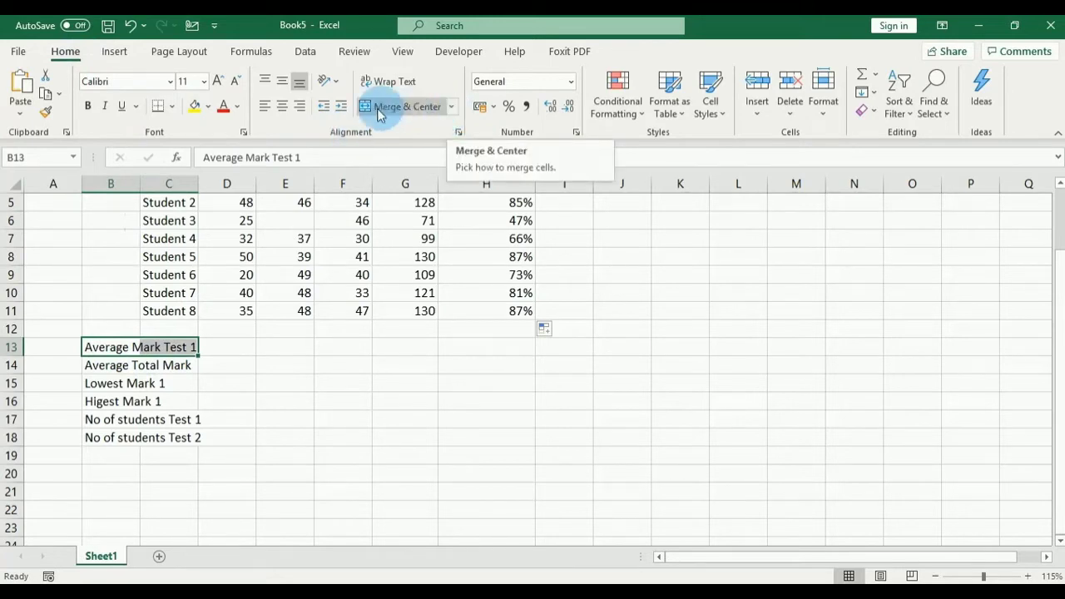
left_click(451, 108)
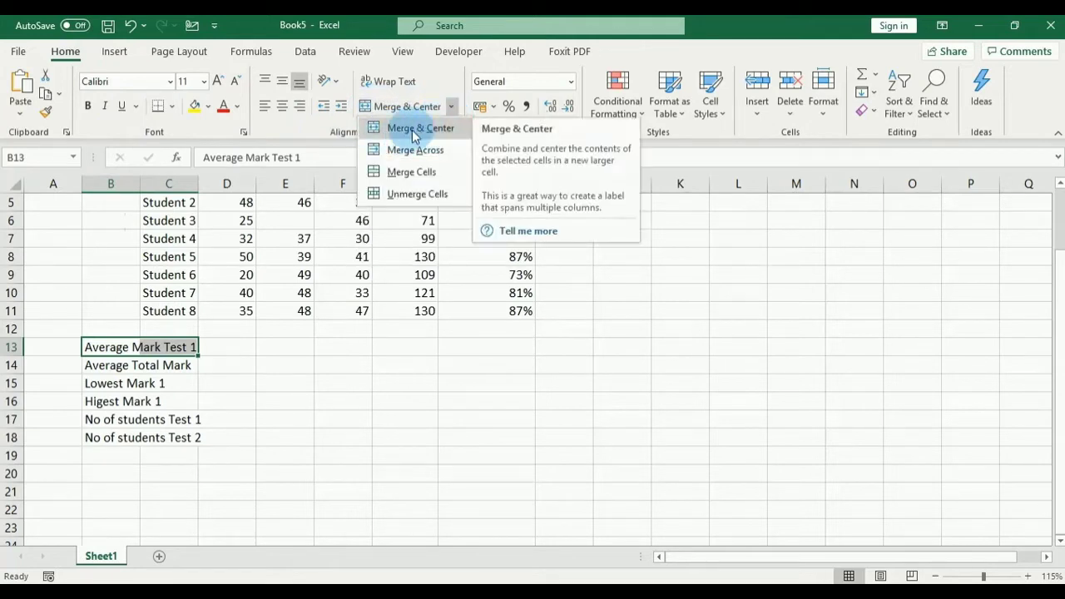
left_click(420, 131)
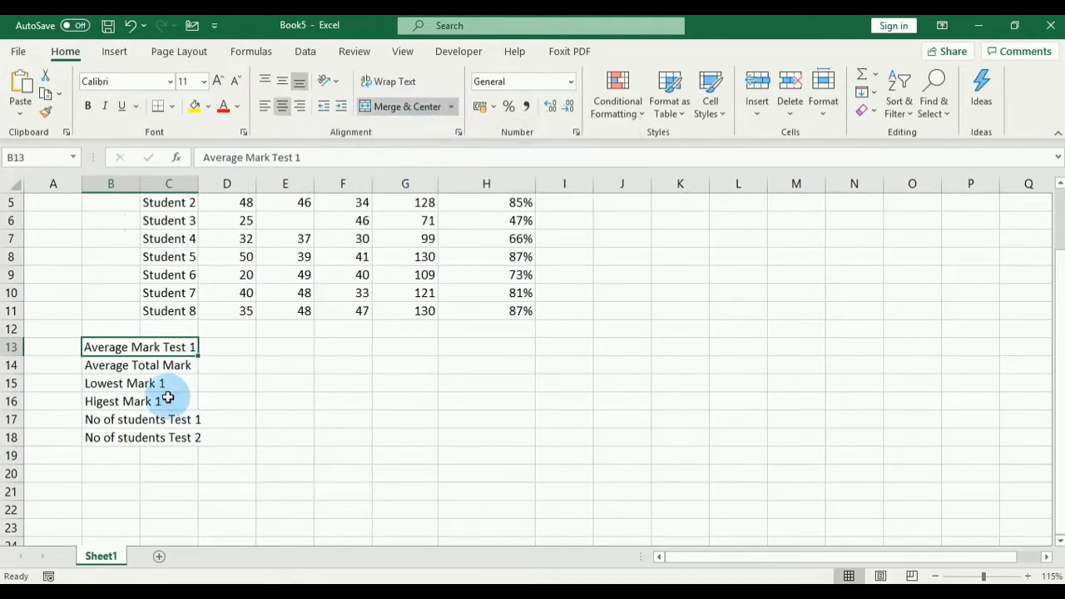
left_click_drag(107, 367, 160, 366)
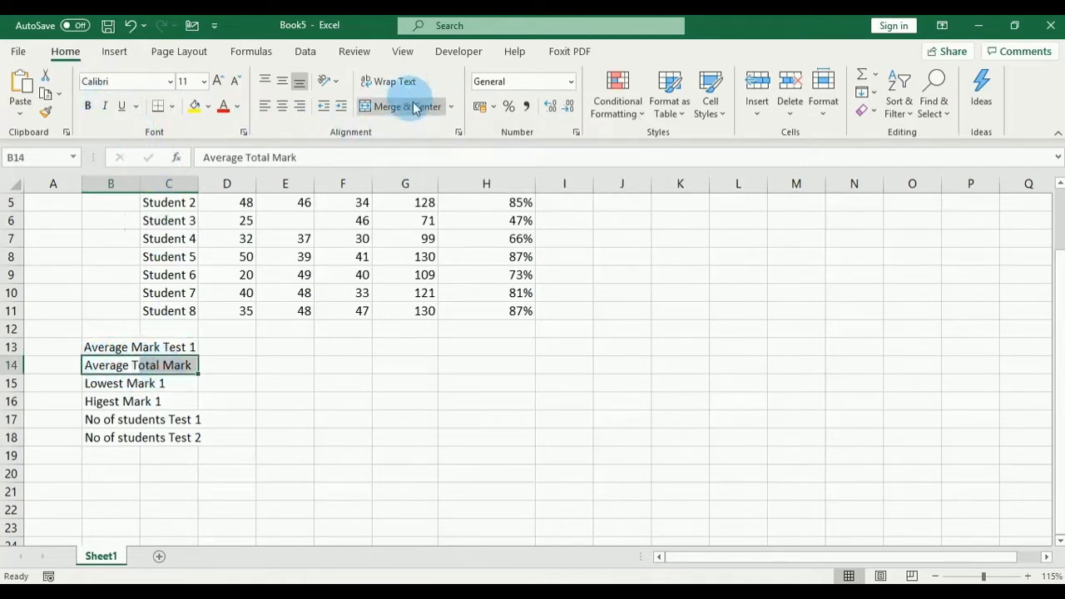
left_click(451, 107)
left_click(436, 137)
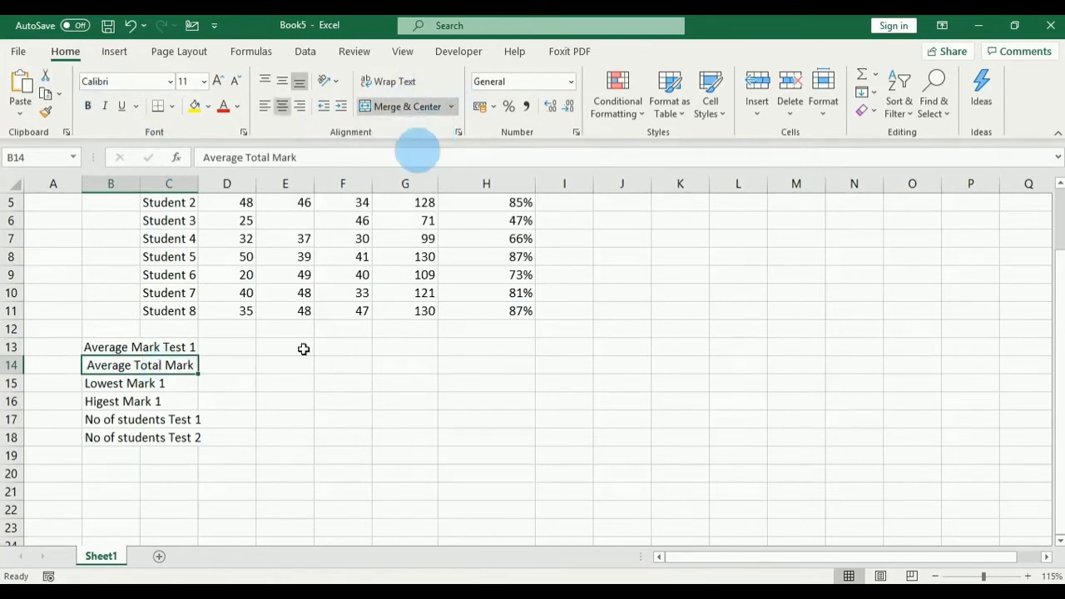
left_click(98, 383)
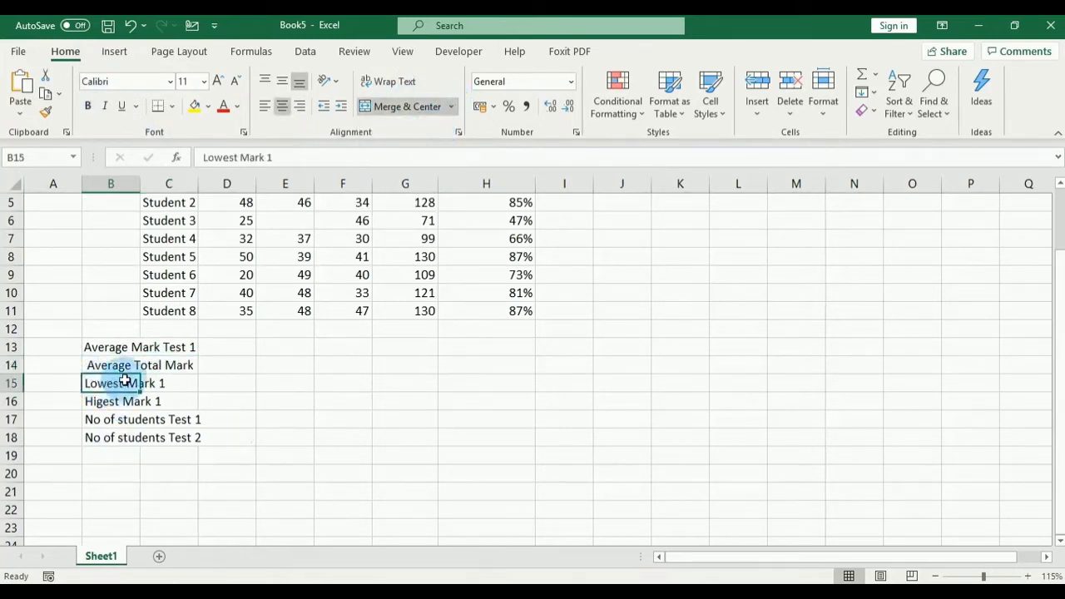
left_click_drag(98, 382, 158, 381)
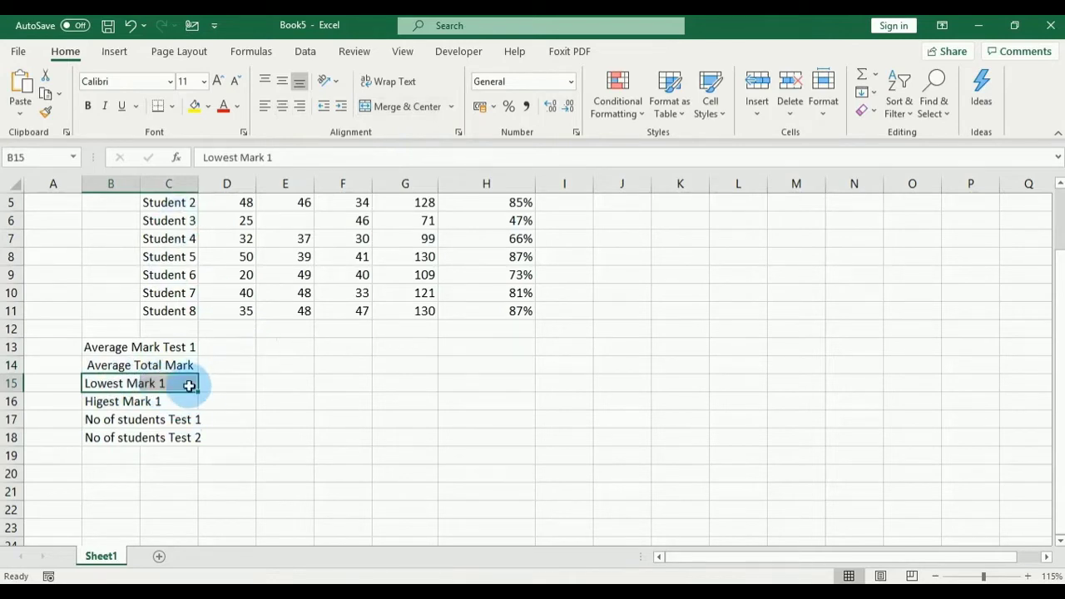
left_click(450, 106)
left_click(420, 128)
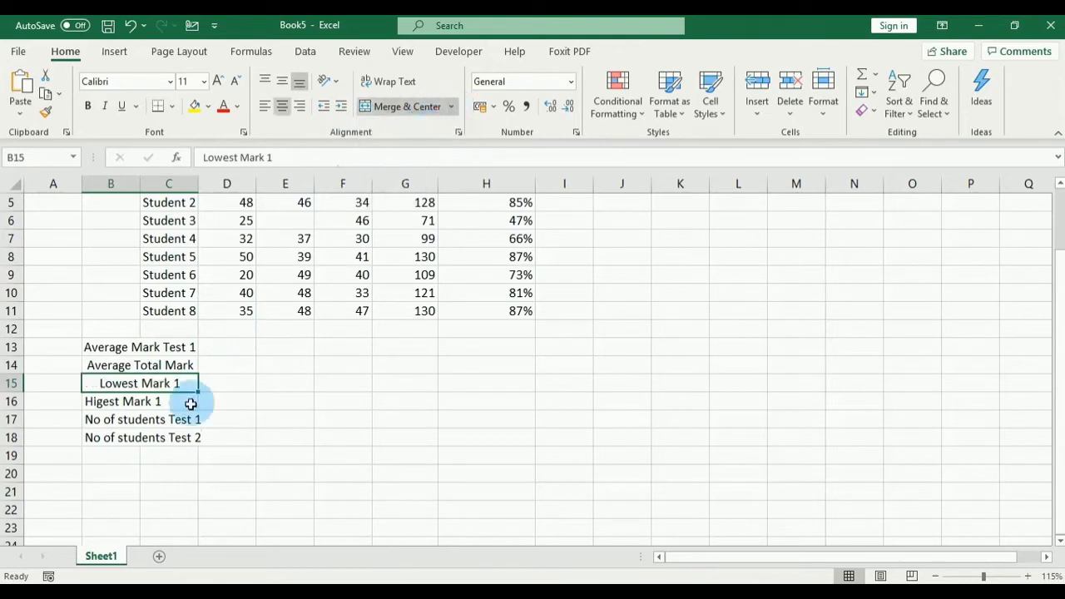
Step: Merge and centre the Higest Mark 1 and No of students Test 1 and Test 2 labels across B:C
left_click(104, 401)
left_click_drag(104, 401, 152, 402)
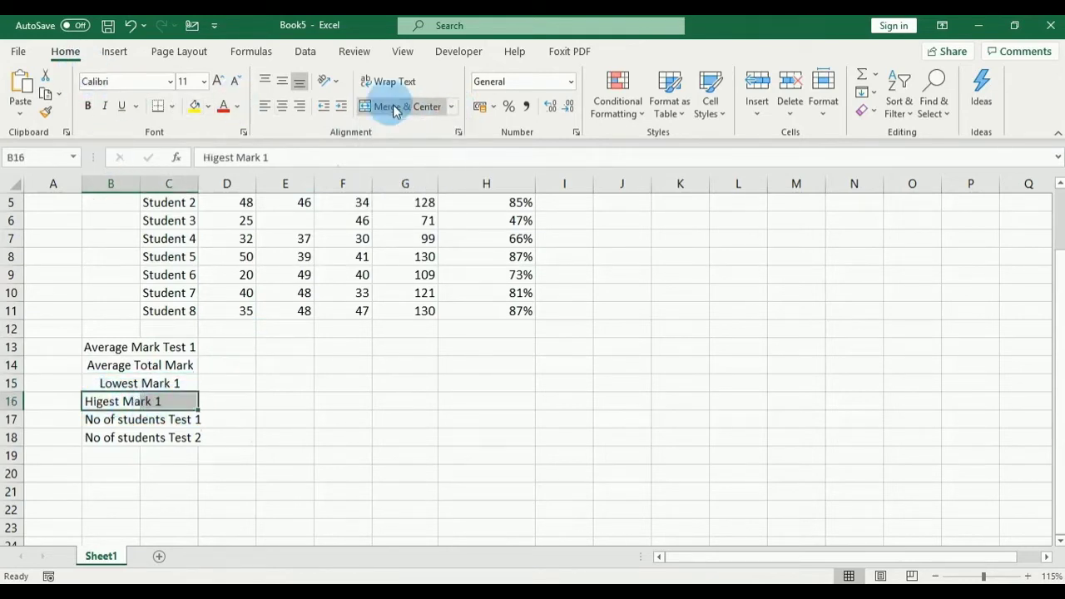
left_click(451, 106)
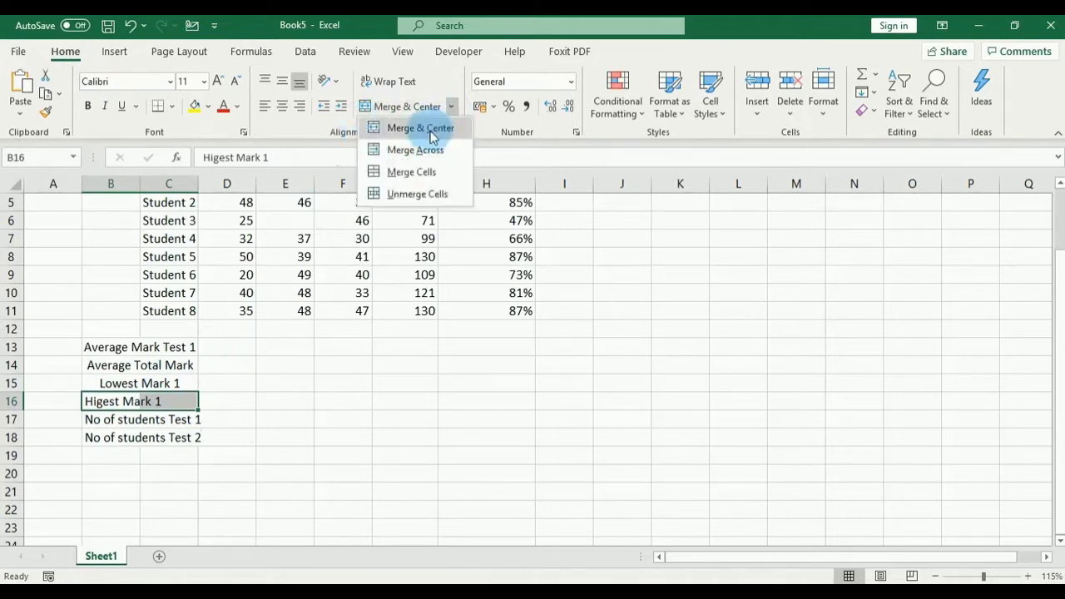
left_click(405, 127)
left_click_drag(88, 419, 159, 419)
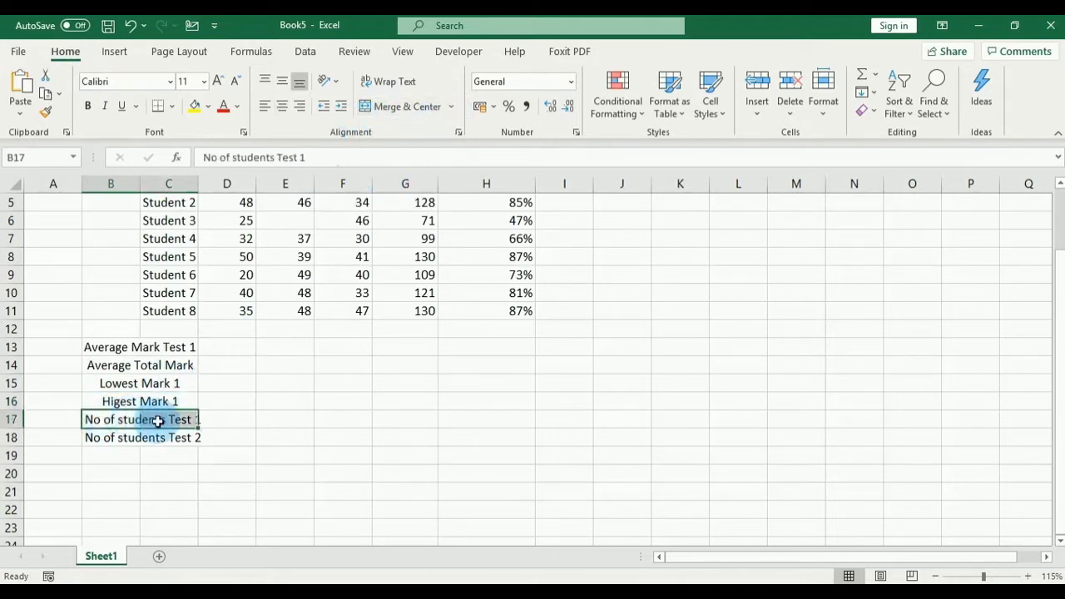
left_click(451, 106)
left_click(439, 128)
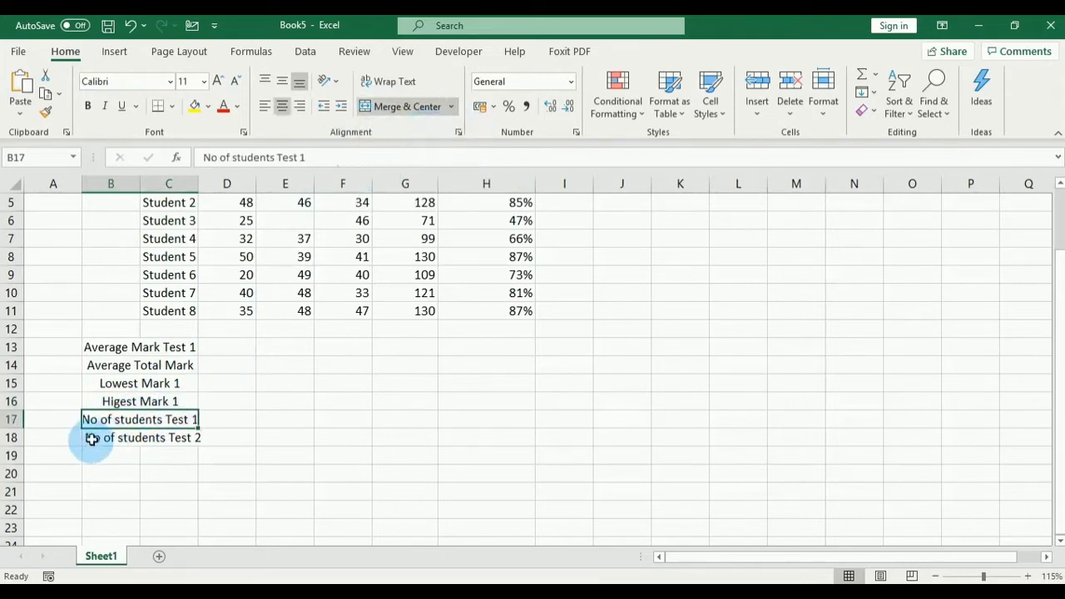
left_click_drag(90, 437, 174, 438)
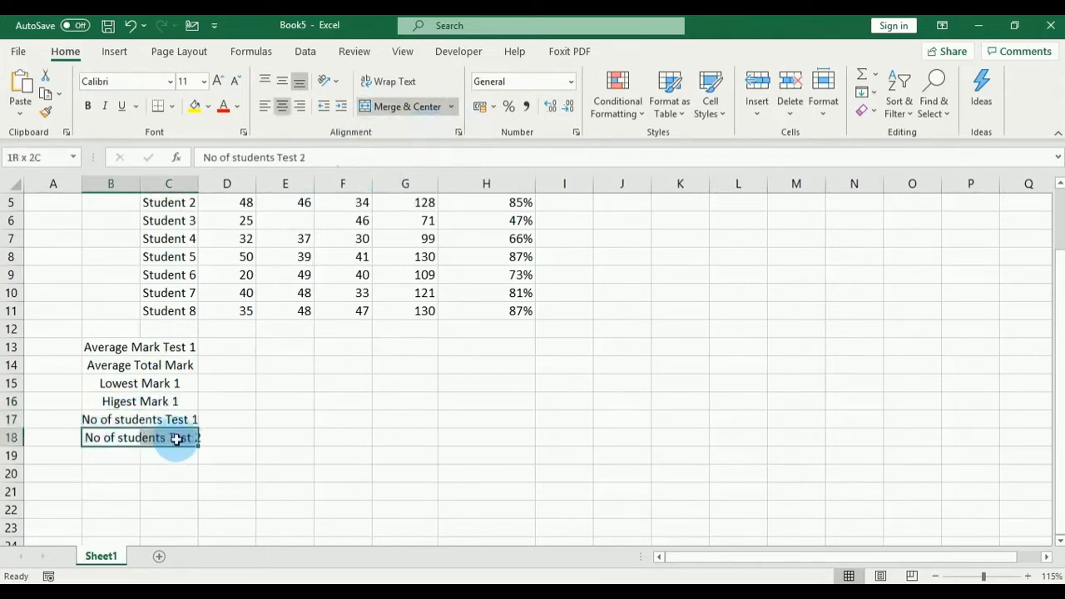
left_click(451, 106)
left_click(440, 128)
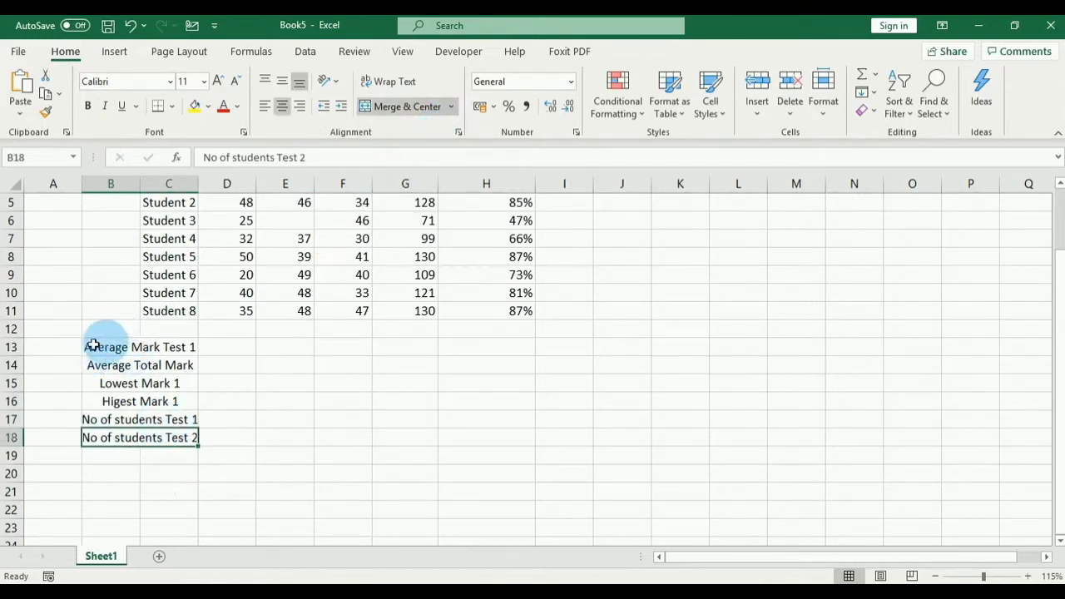
left_click(121, 348)
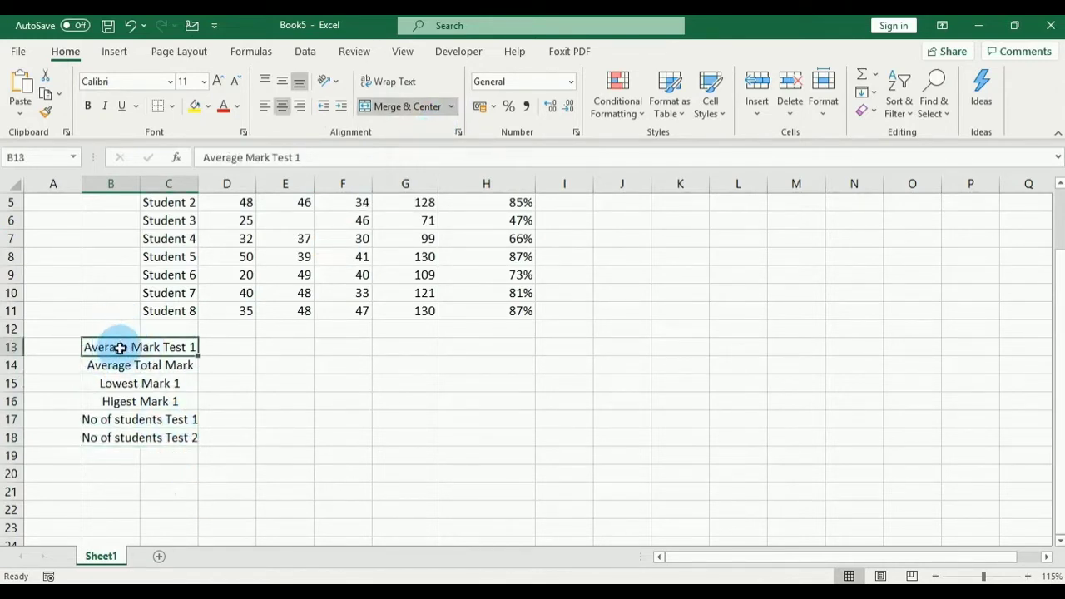
left_click_drag(120, 348, 123, 434)
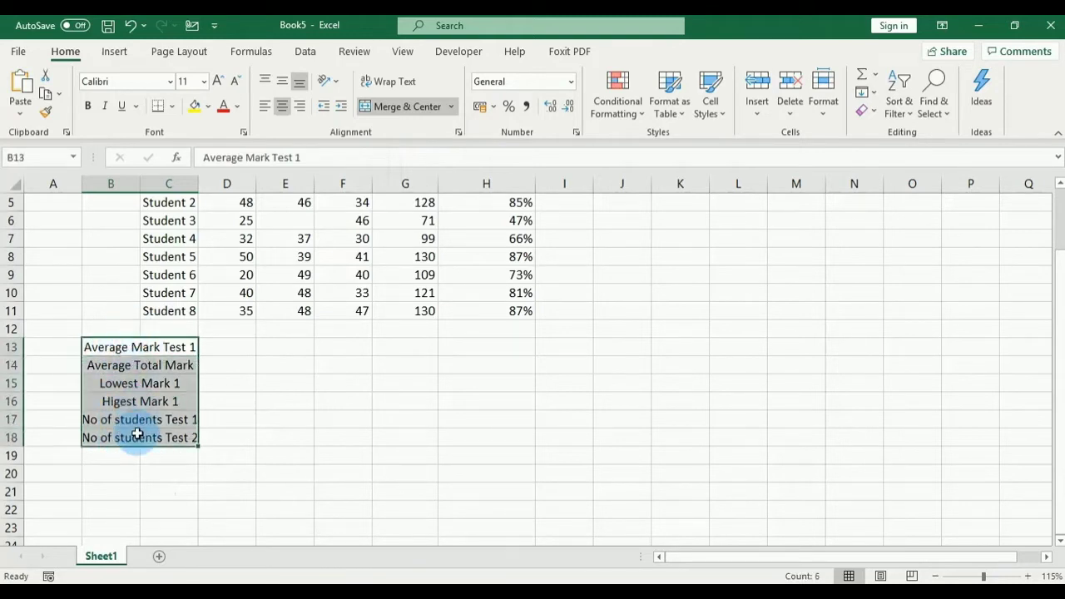
Step: Bold the six summary labels and widen column C slightly
left_click(88, 107)
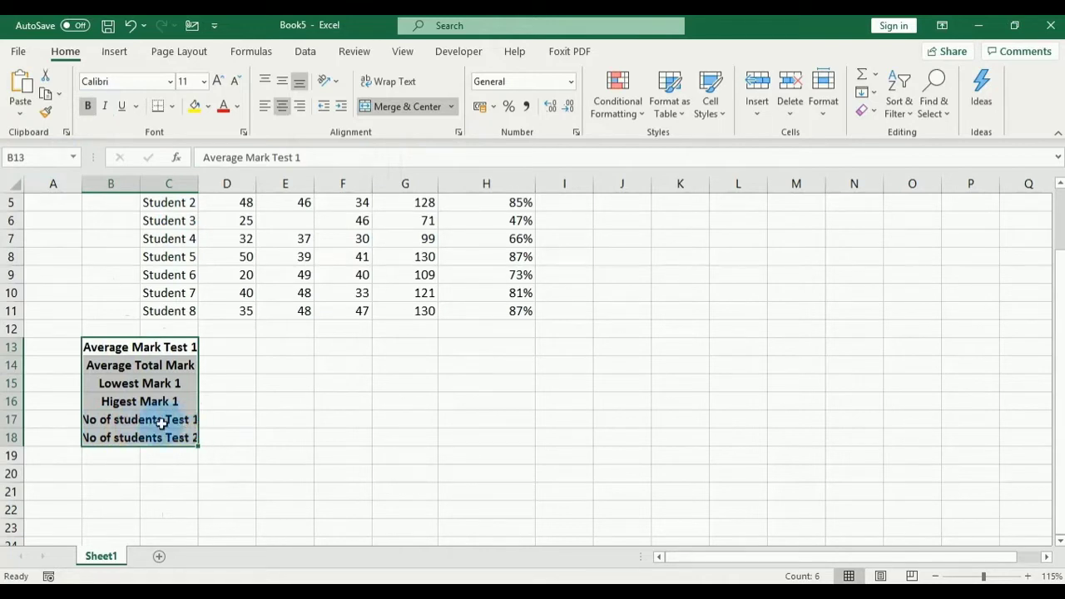
left_click(221, 381)
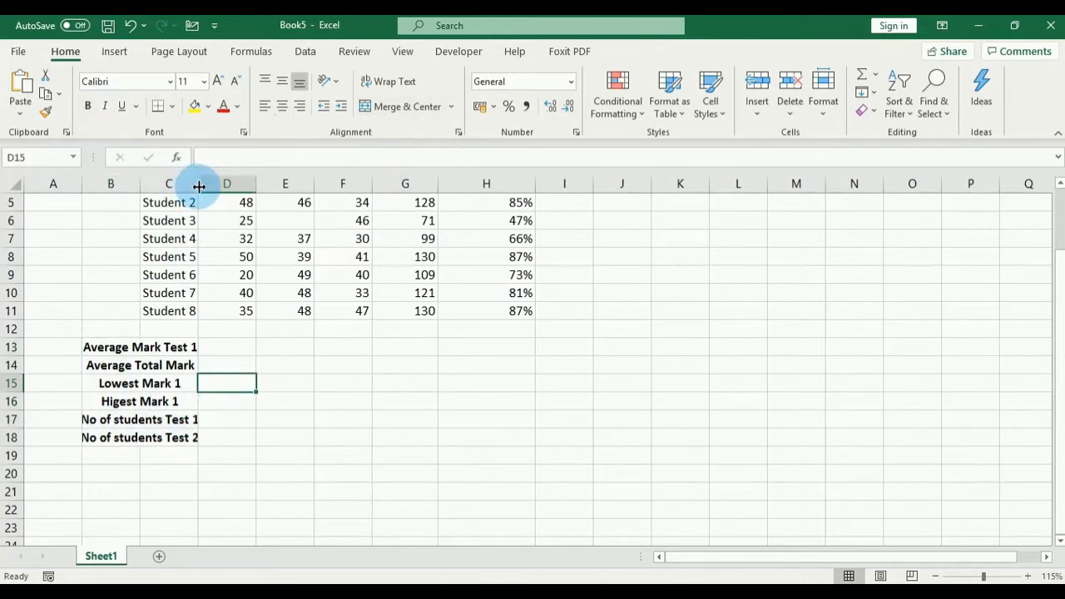
left_click_drag(199, 183, 202, 184)
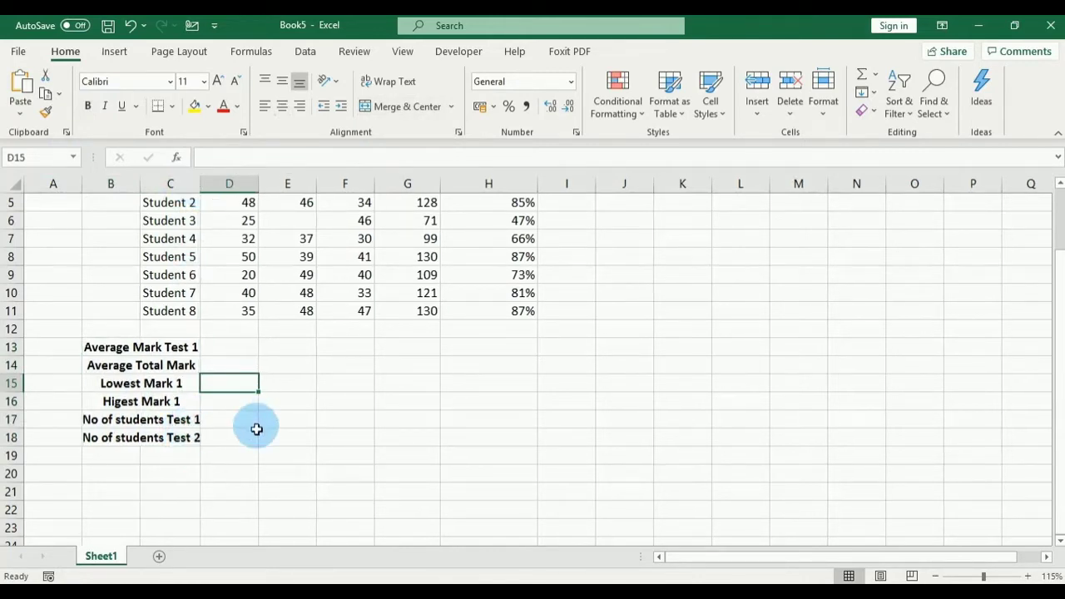
scroll(432, 488, "up", 1)
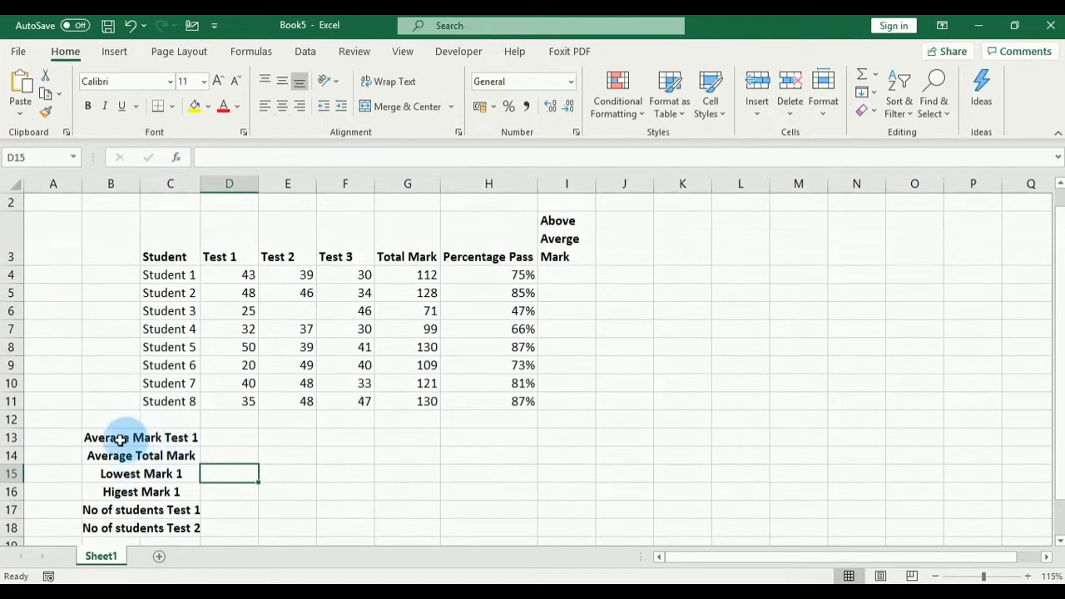
Step: Enter =AVERAGE(D4:D11) in D13 to average the Test 1 marks, giving 36,625
left_click(234, 438)
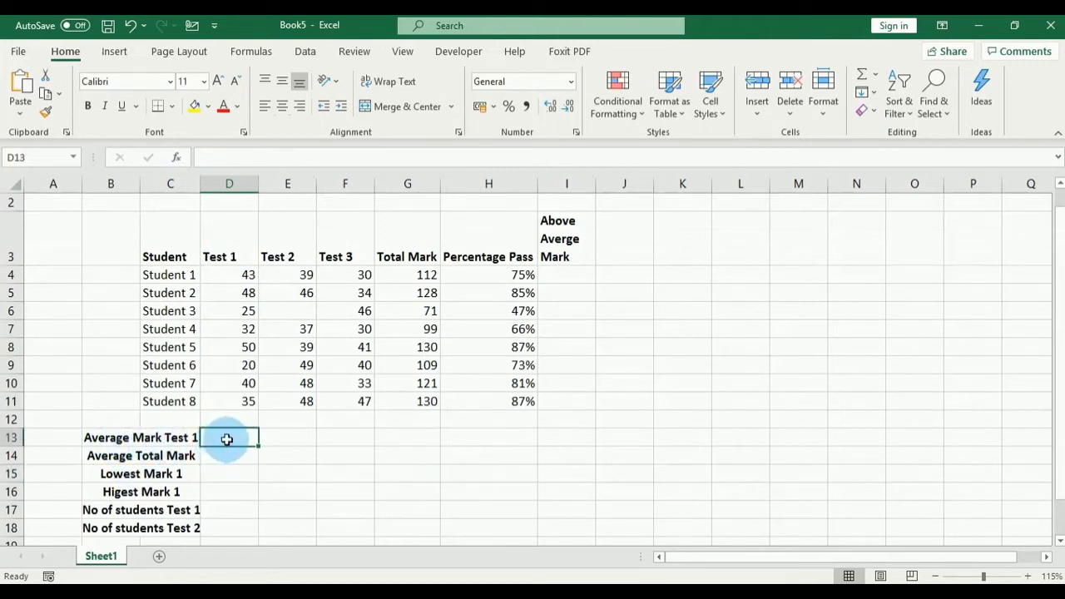
type("=")
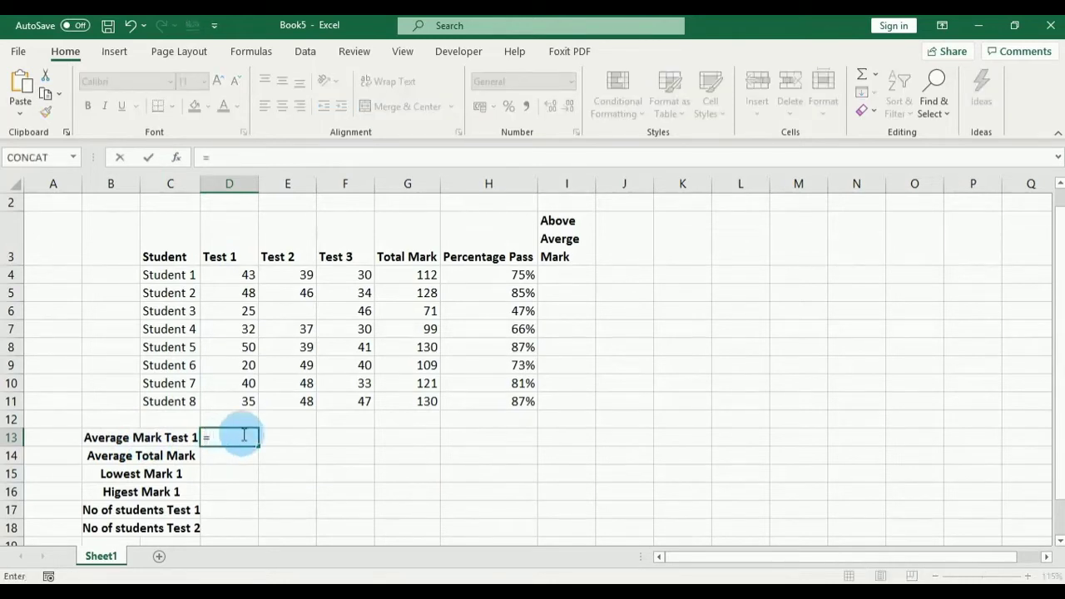
type("AVEAR")
key("BackSpace")
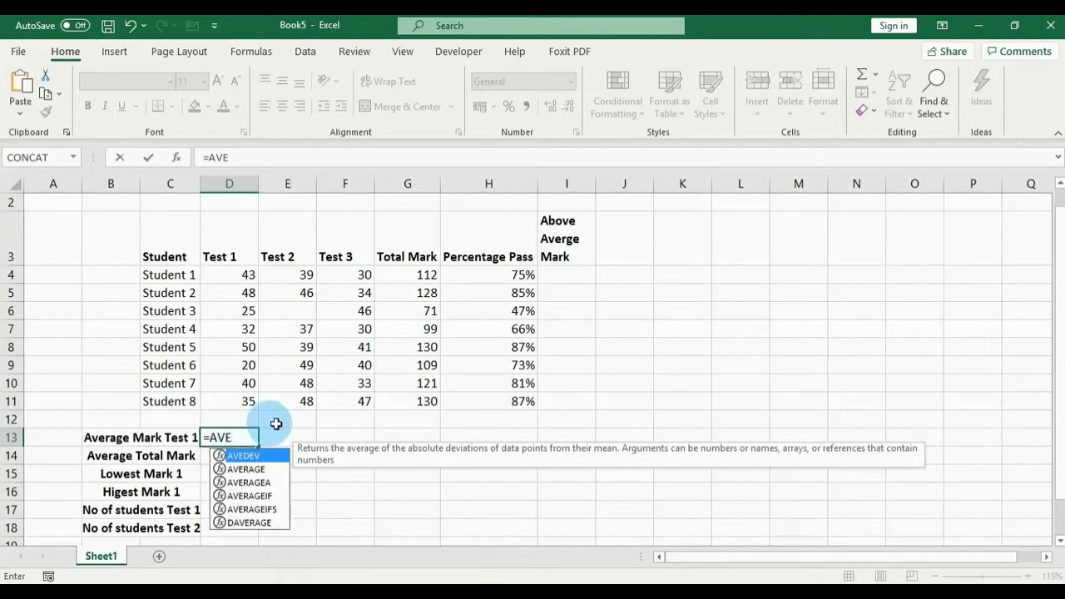
type("RAGE")
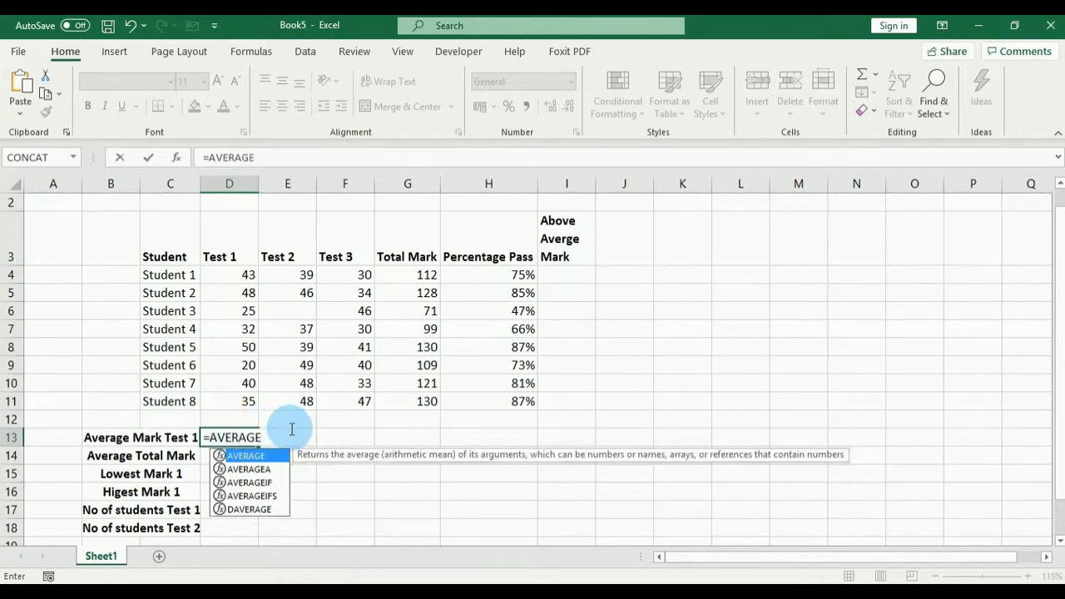
type("(")
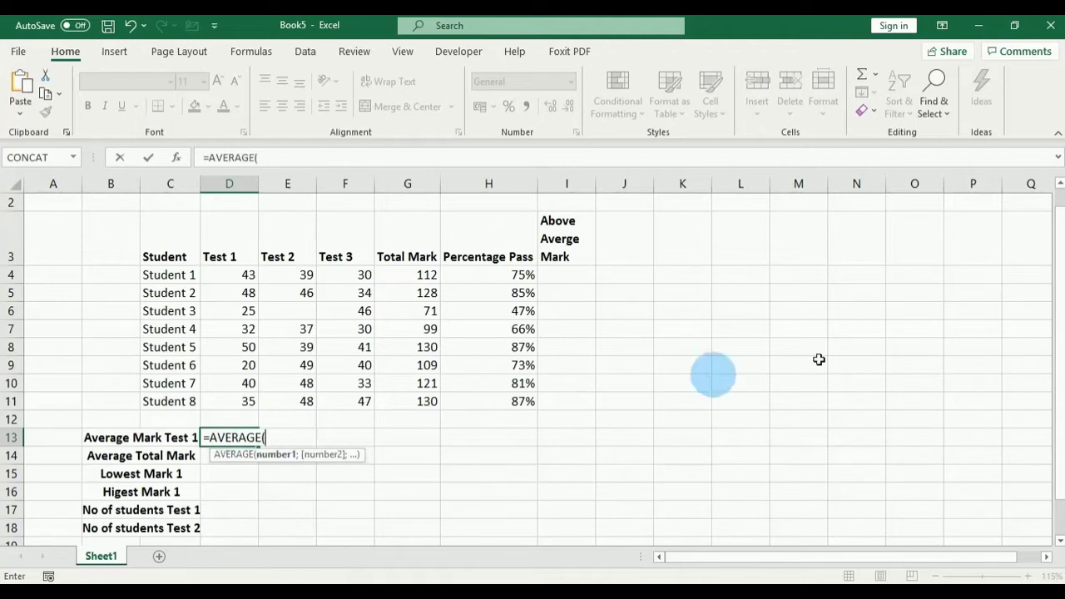
left_click(241, 273)
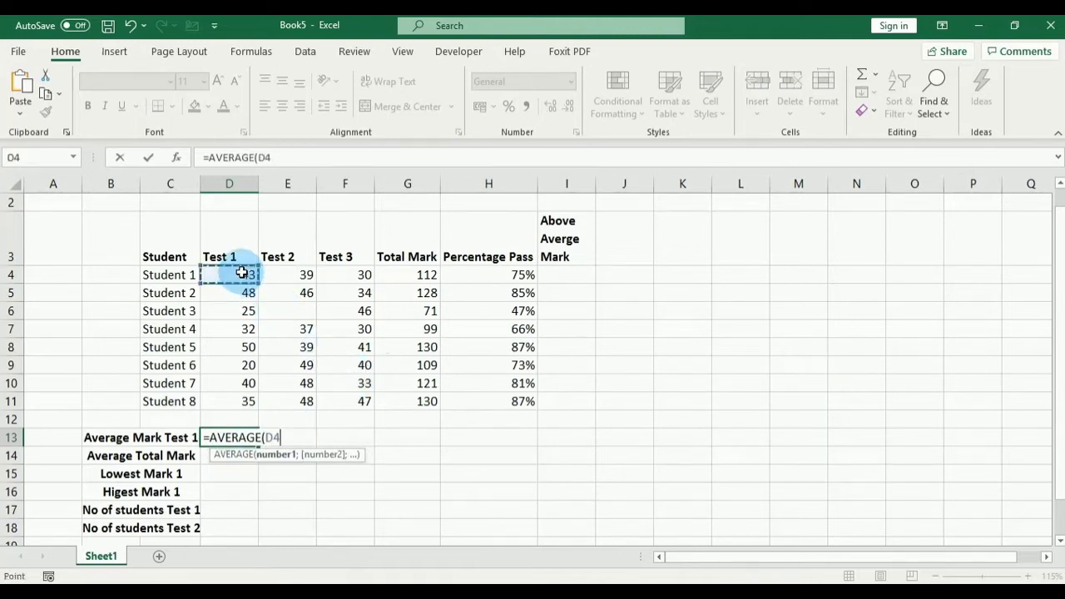
left_click_drag(241, 272, 238, 399)
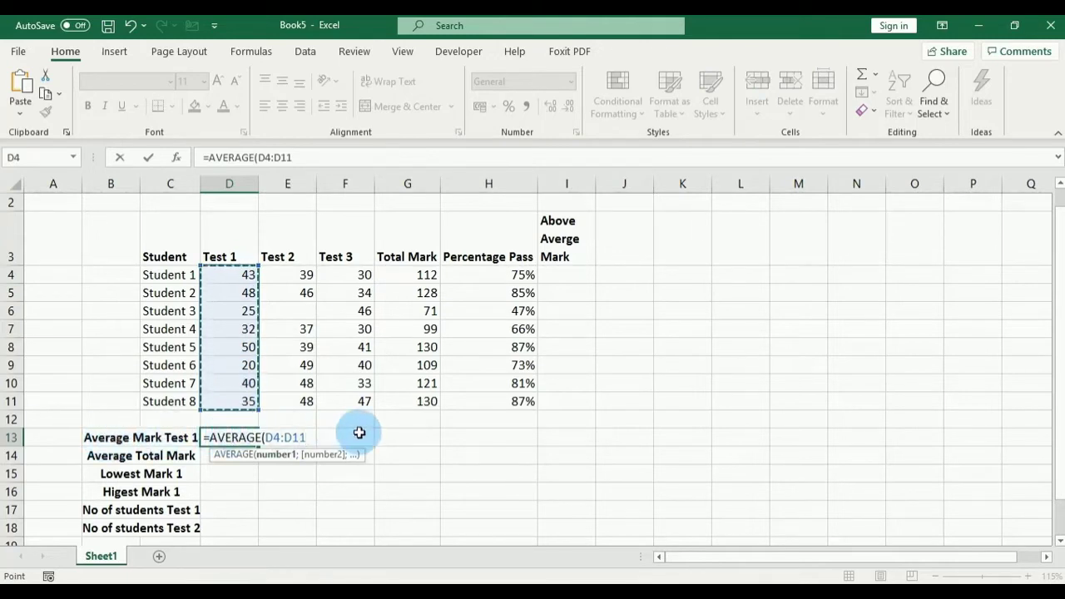
type(")")
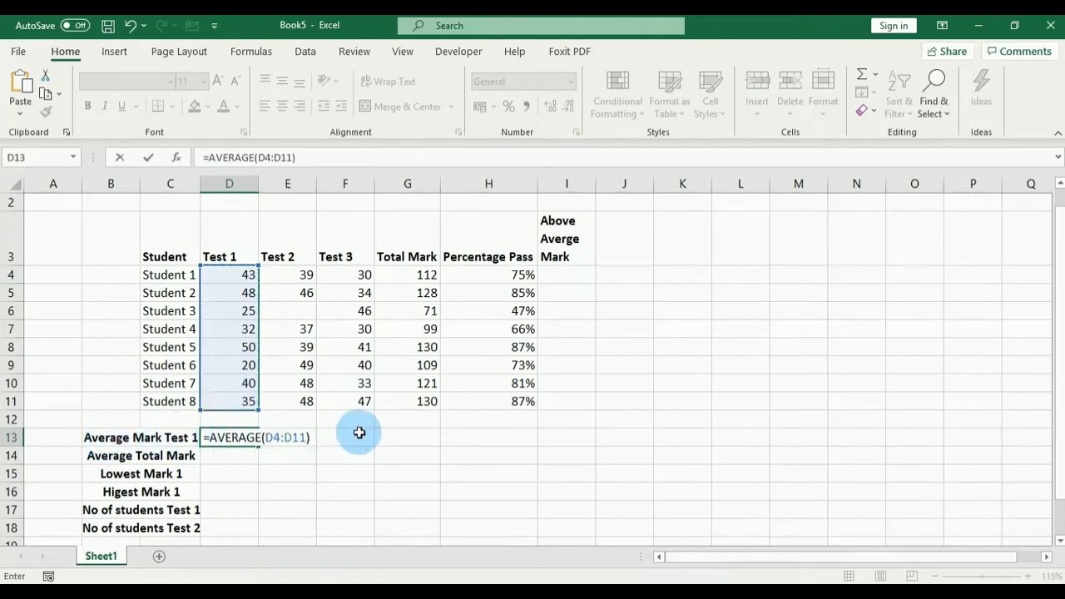
key("Return")
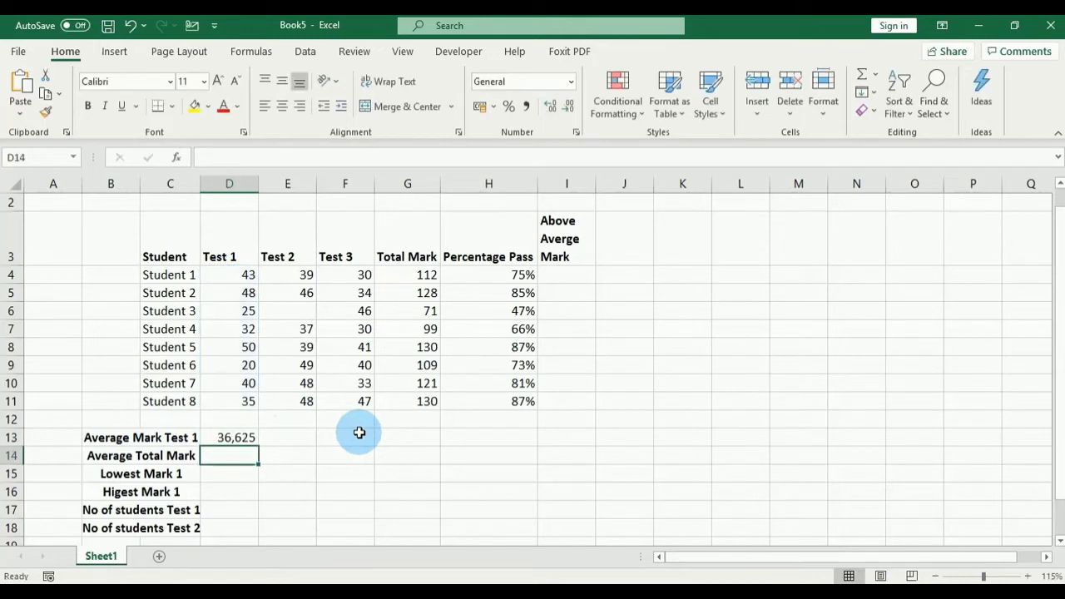
left_click(232, 437)
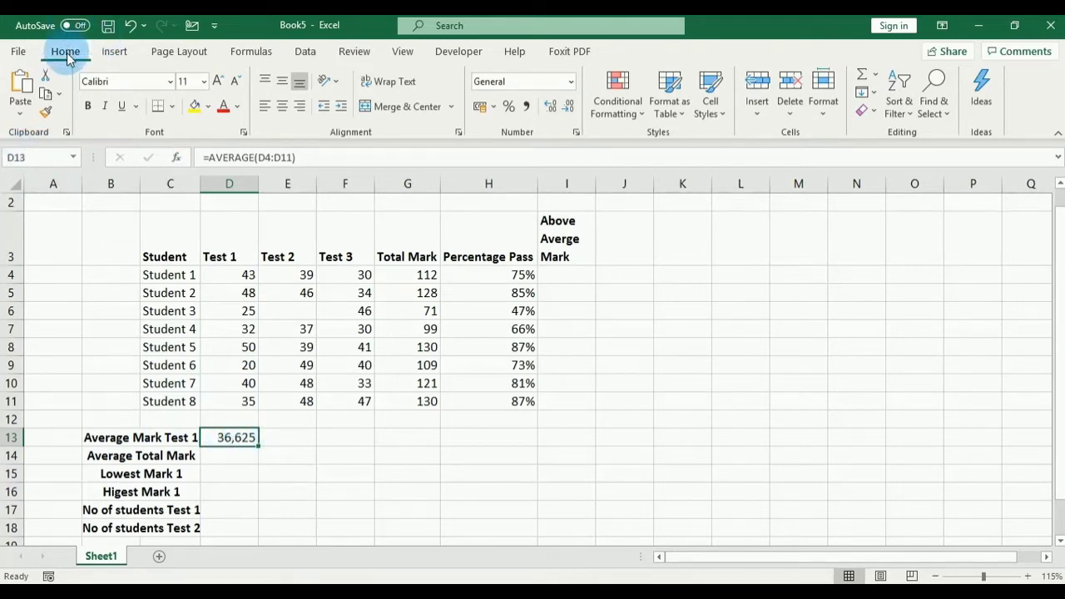
Step: Format D13 as Number with 0 decimals and red negatives so it shows 37
left_click(493, 106)
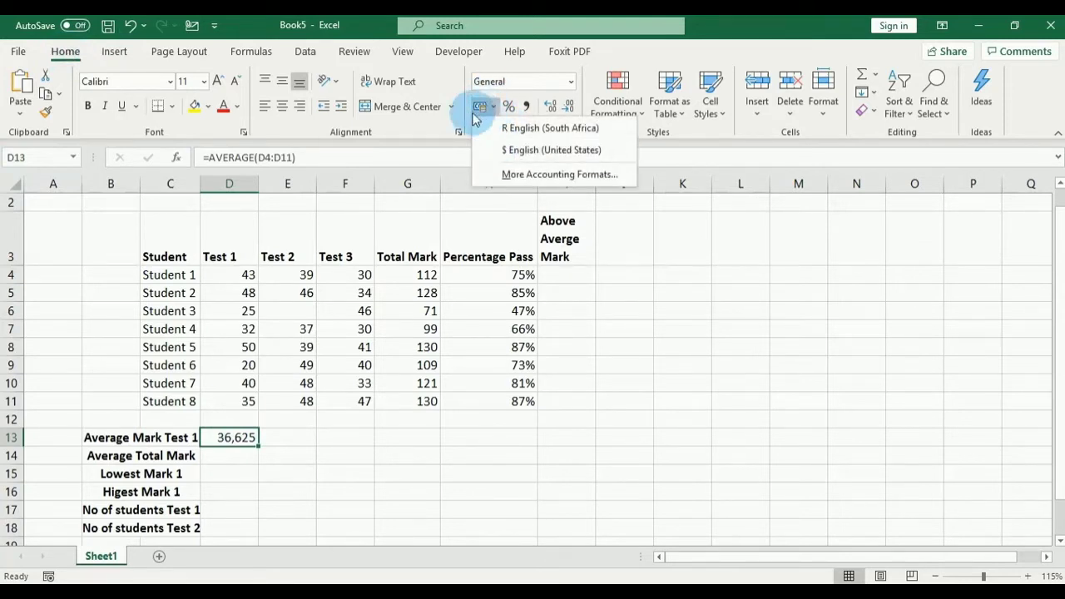
left_click(556, 180)
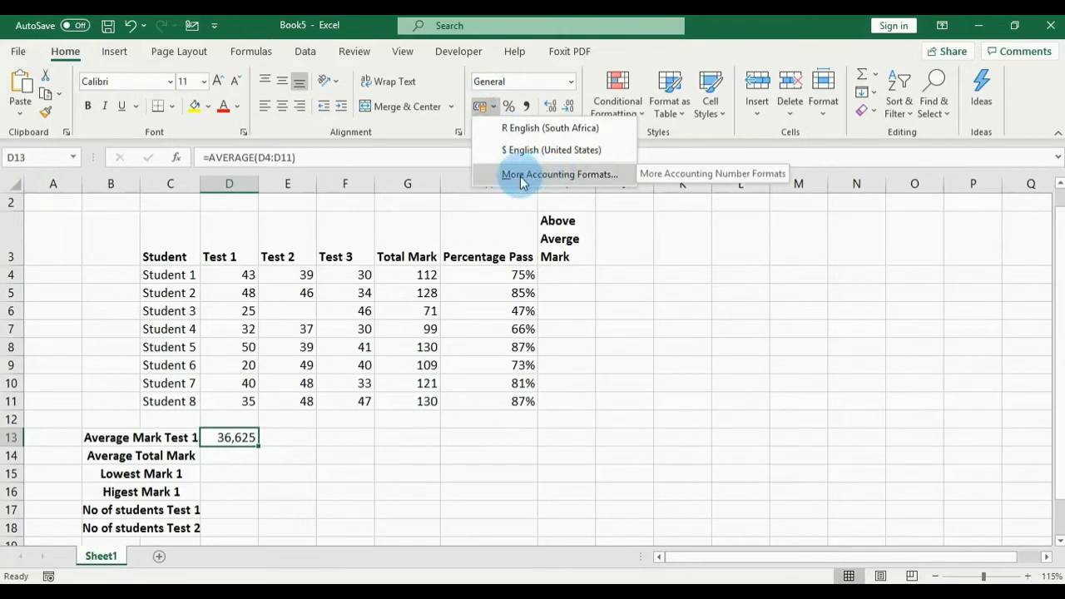
left_click(593, 176)
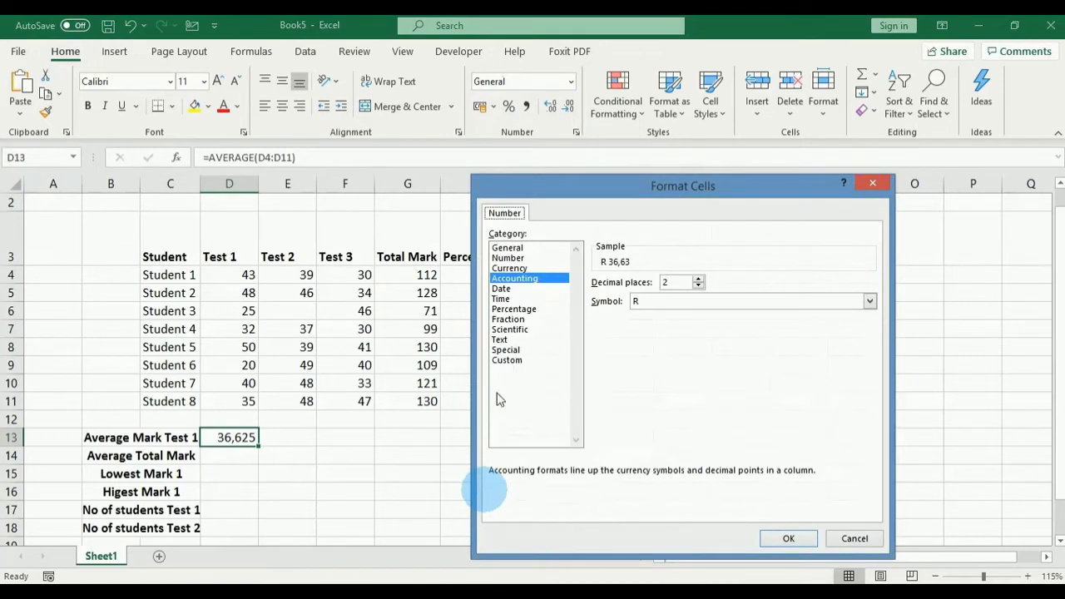
left_click_drag(689, 197, 569, 187)
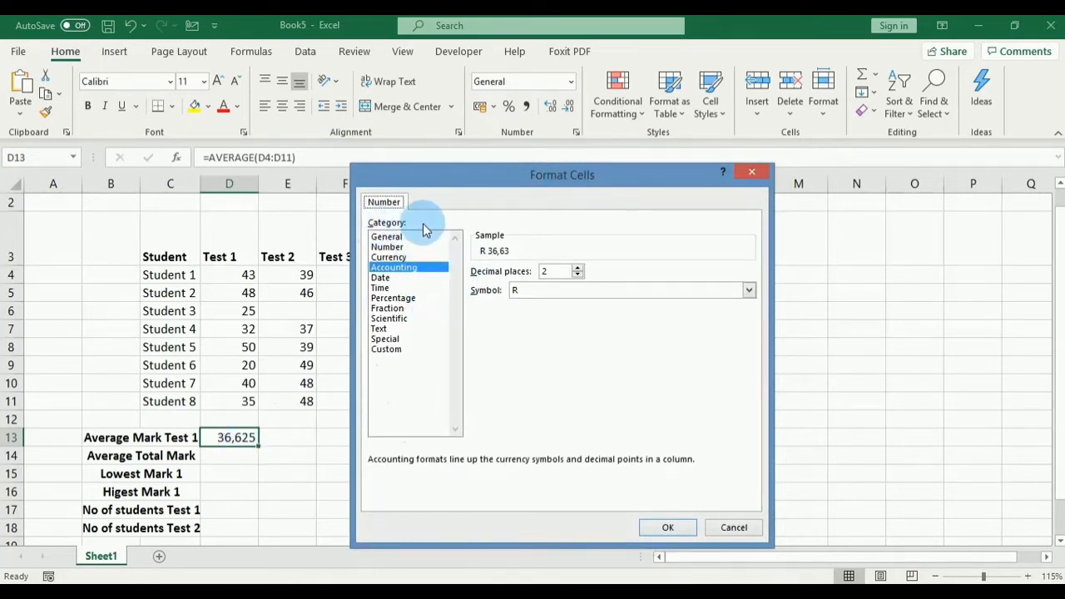
left_click(386, 248)
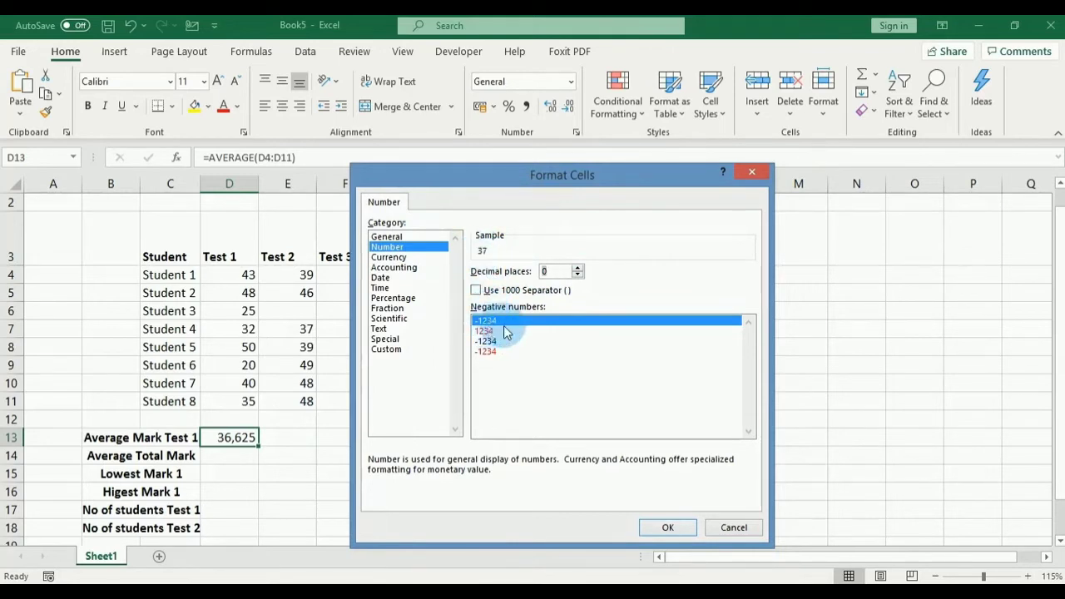
left_click(485, 332)
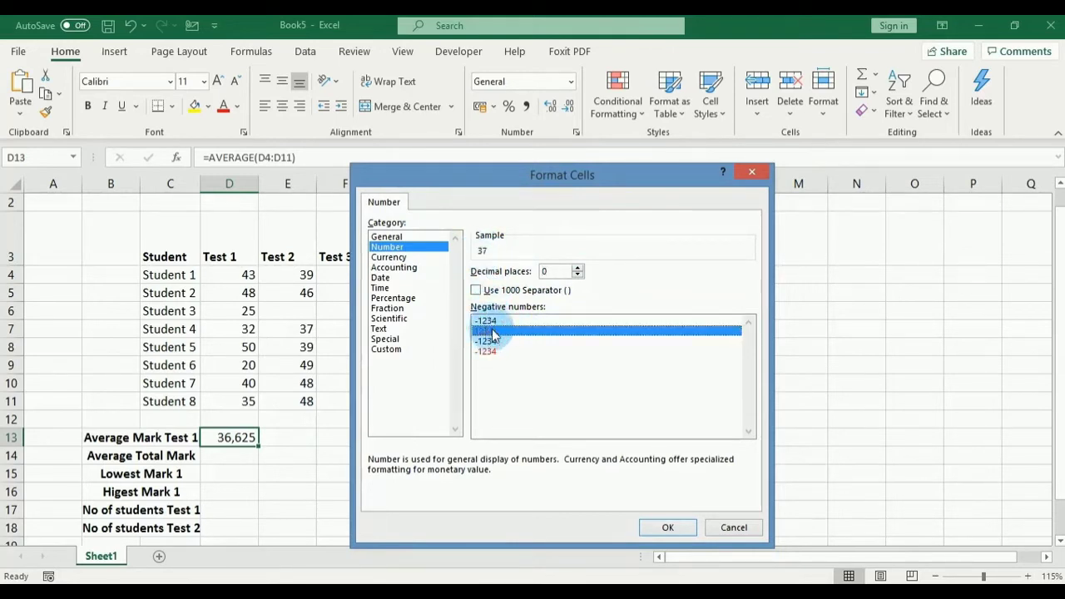
left_click(668, 529)
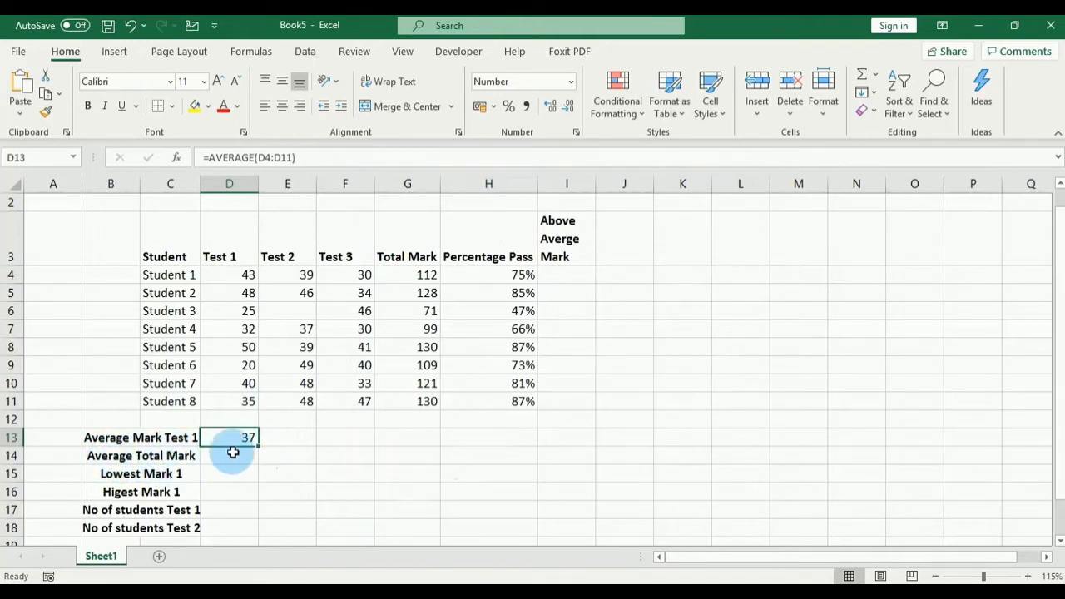
left_click(237, 456)
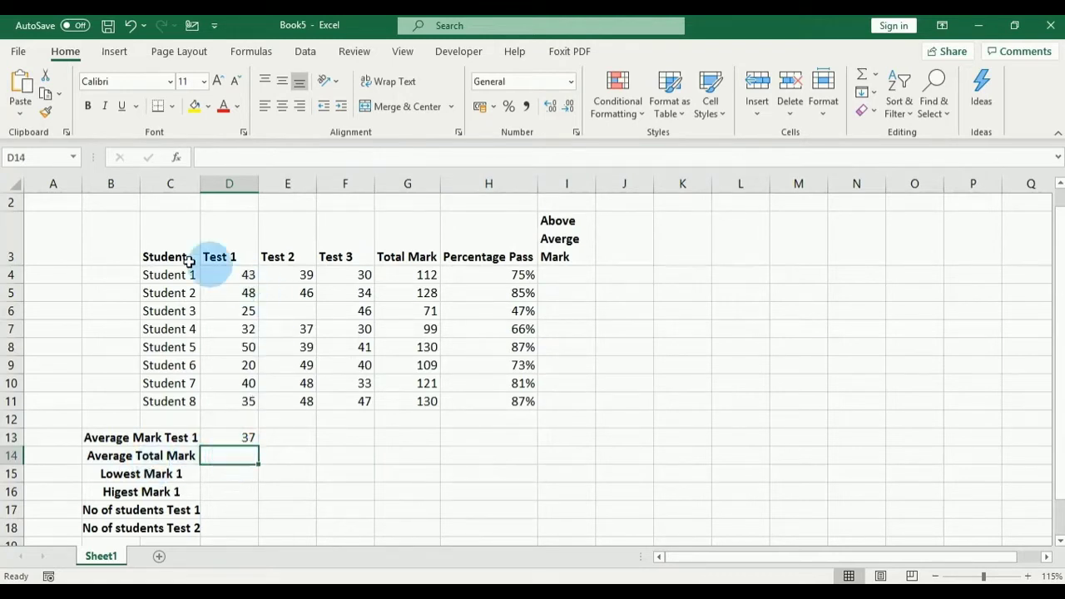
Step: Enter =AVERAGE(G4:G11) in D14 to average the total marks, showing 112,5
left_click(413, 257)
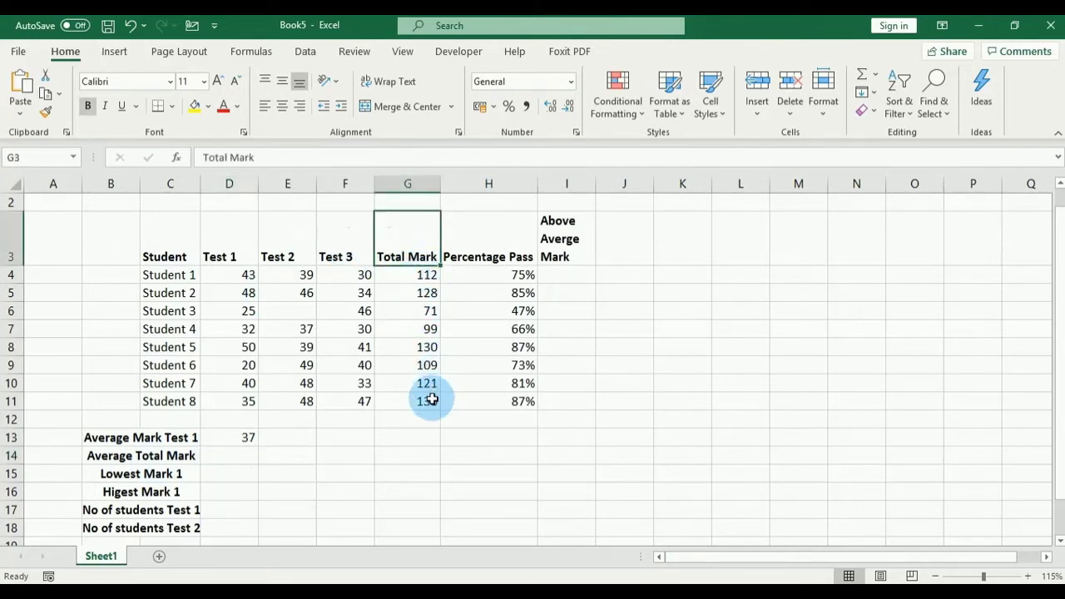
left_click(233, 455)
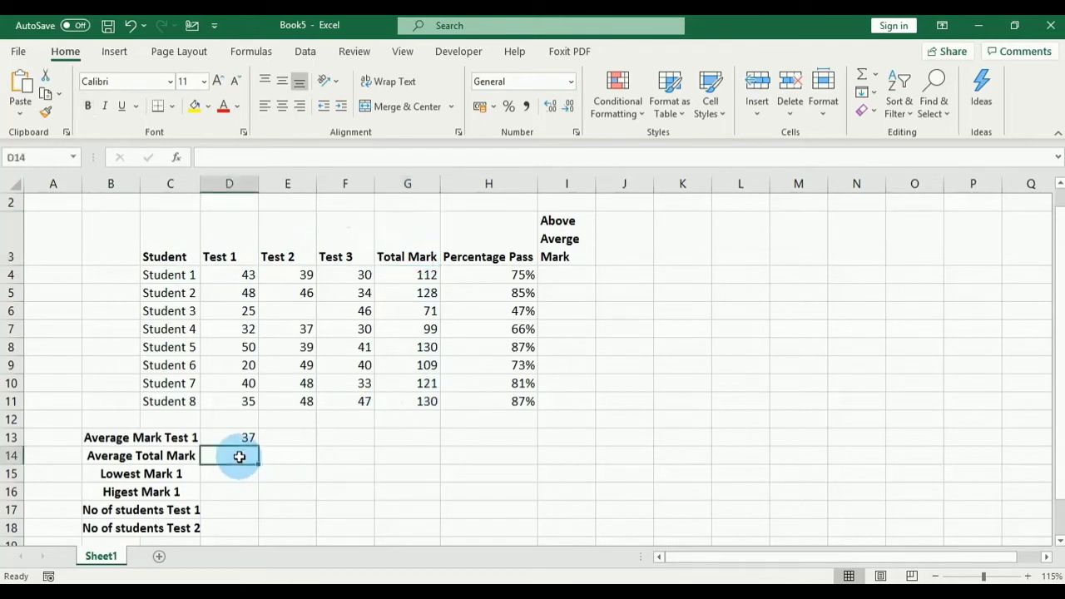
type("=")
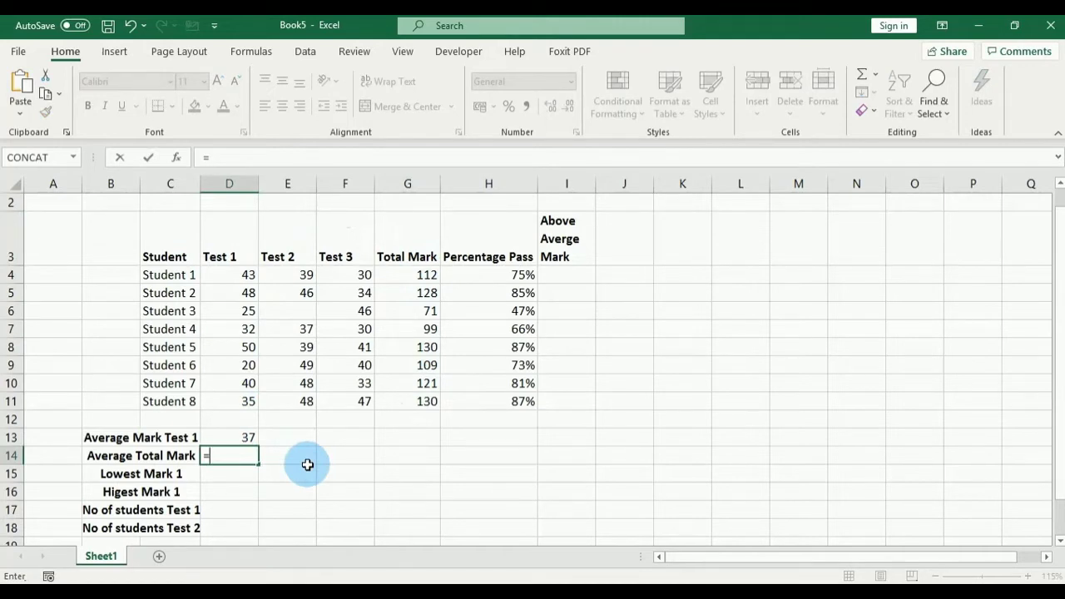
type("AVERAGE")
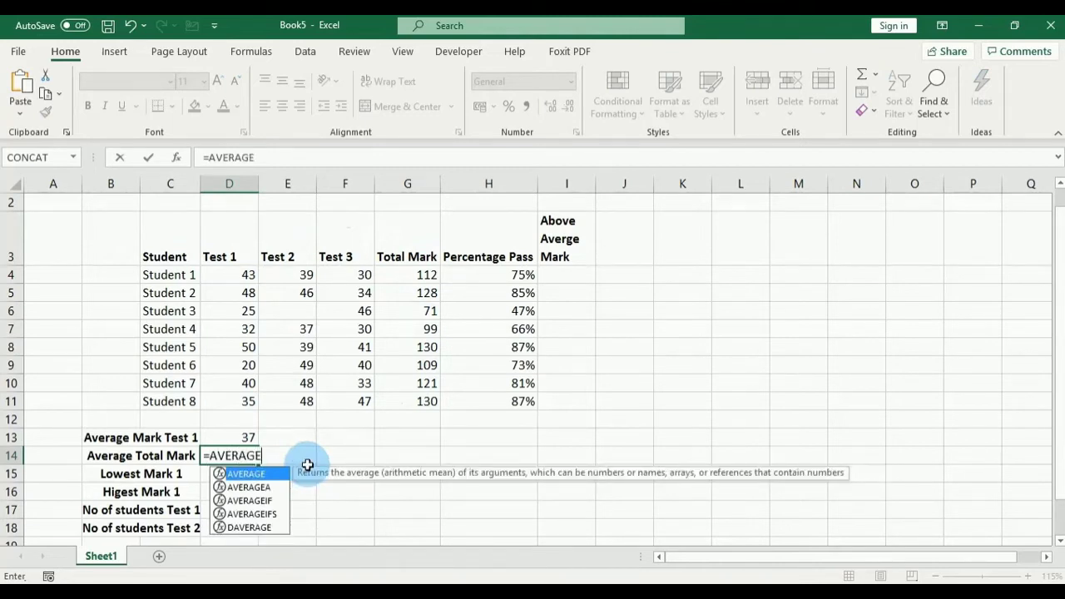
type("(")
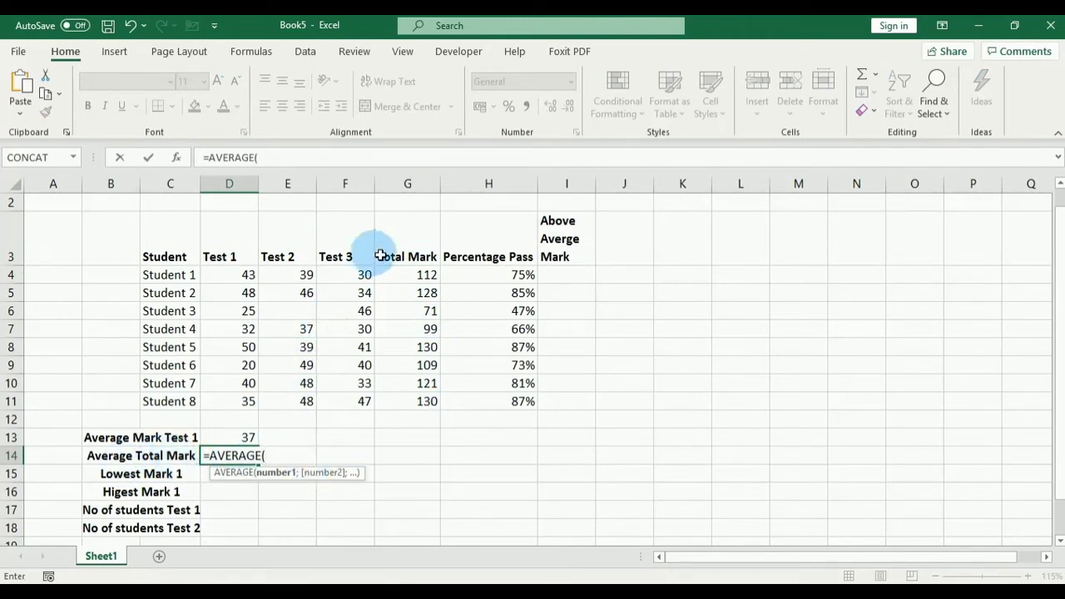
left_click(409, 273)
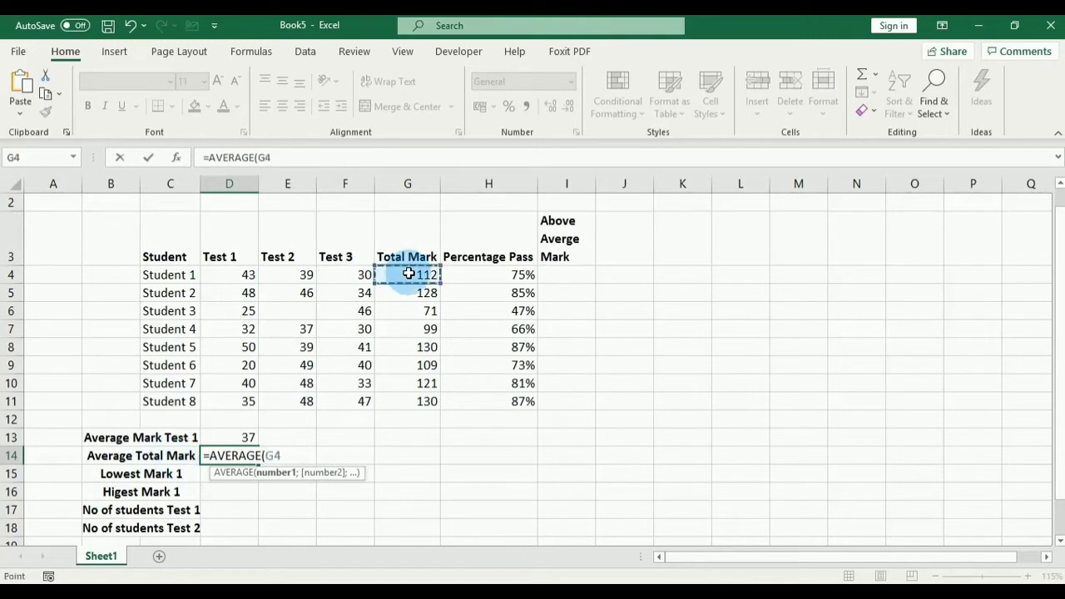
left_click_drag(408, 273, 423, 404)
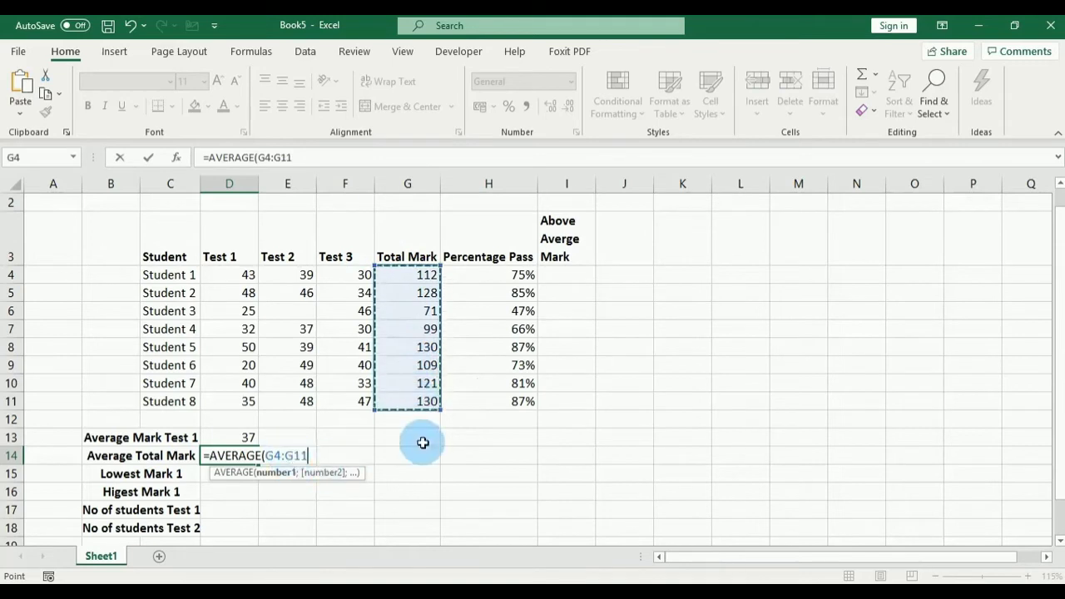
type(")")
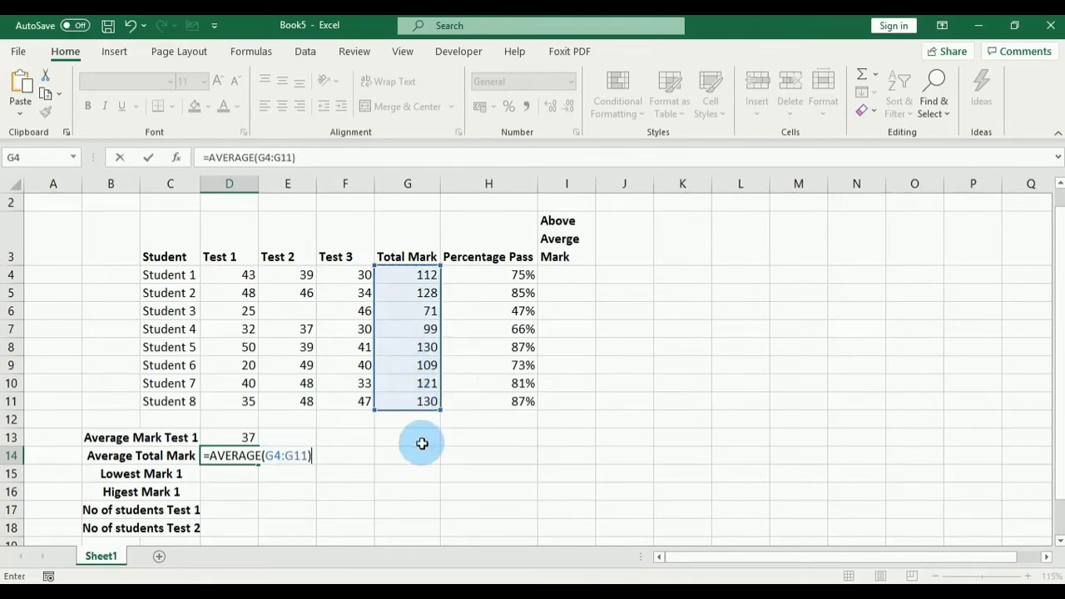
key("Return")
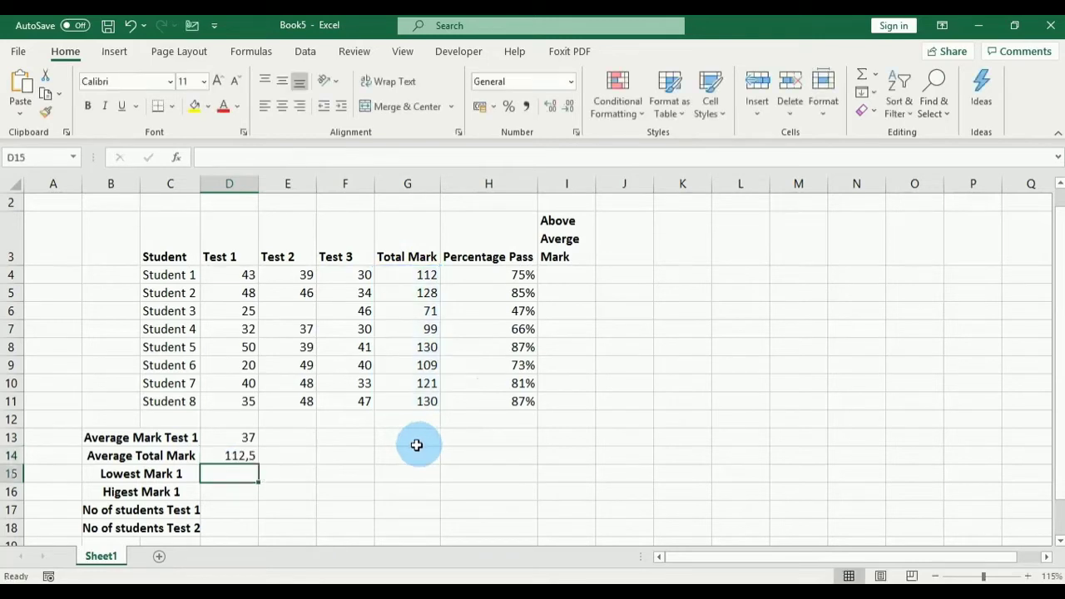
left_click(226, 454)
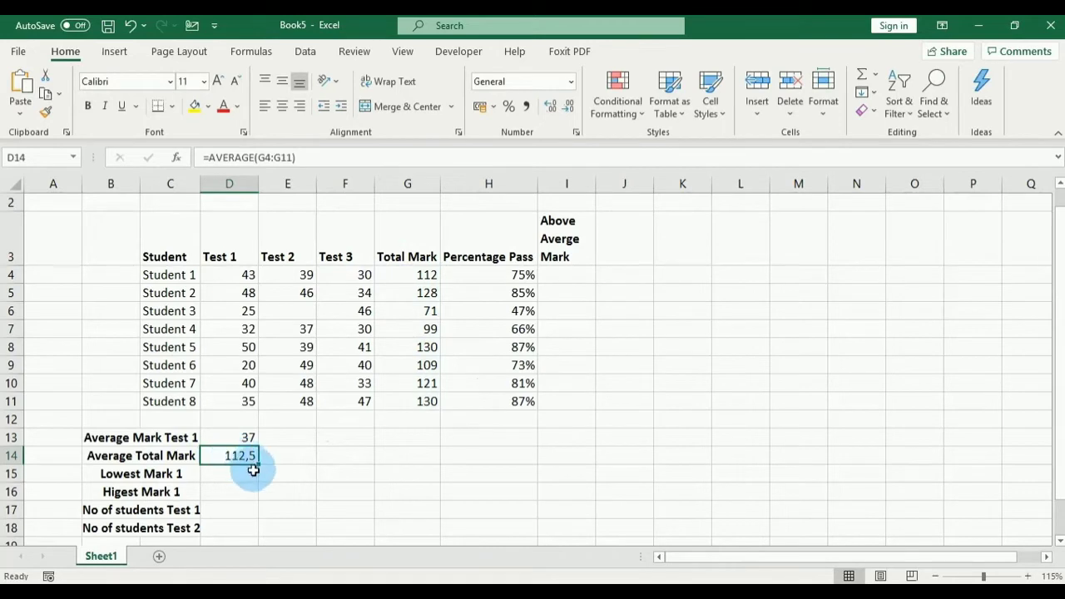
left_click(234, 456)
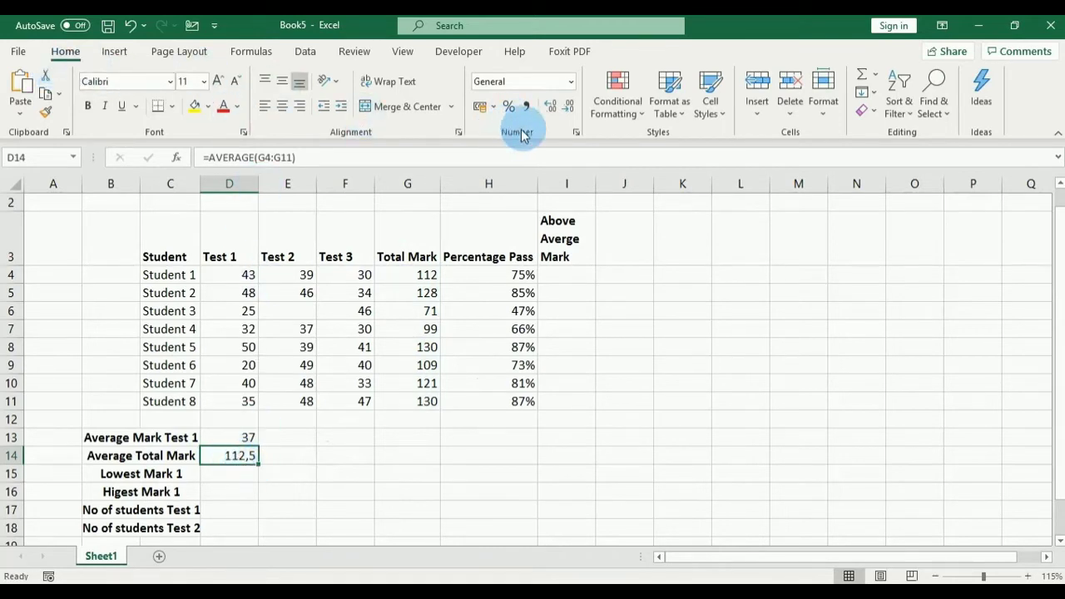
Step: Format D14 as Number with 0 decimals and red negatives, displaying 113
left_click(493, 109)
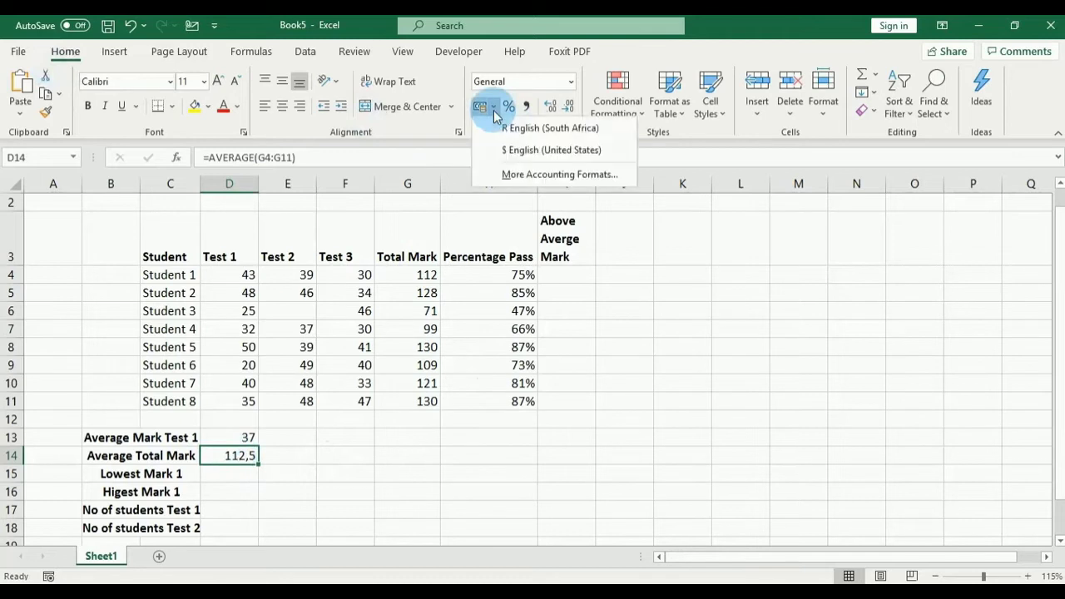
left_click(532, 174)
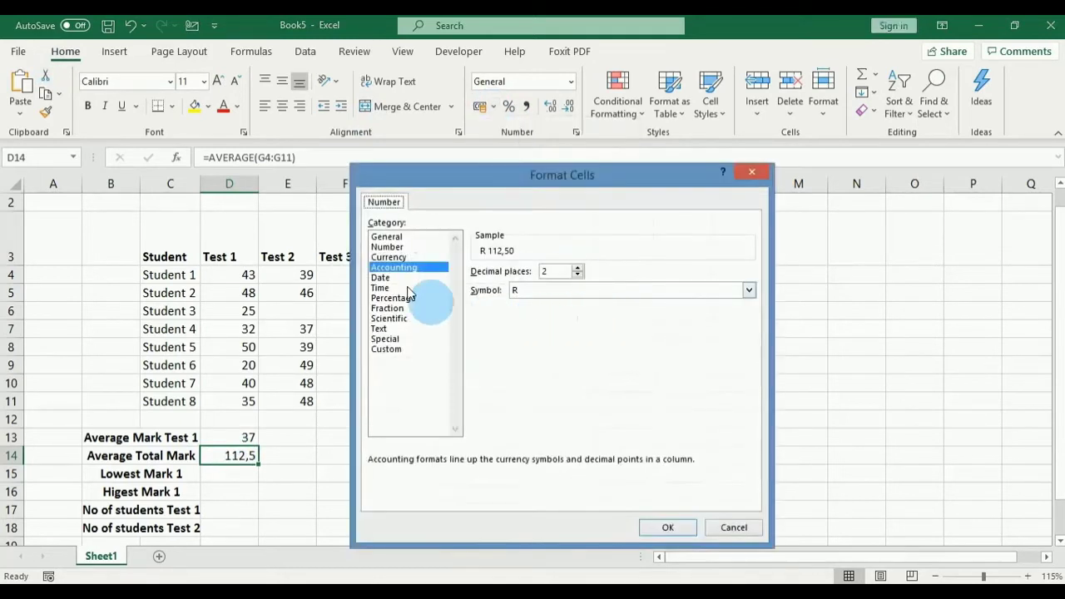
left_click(389, 247)
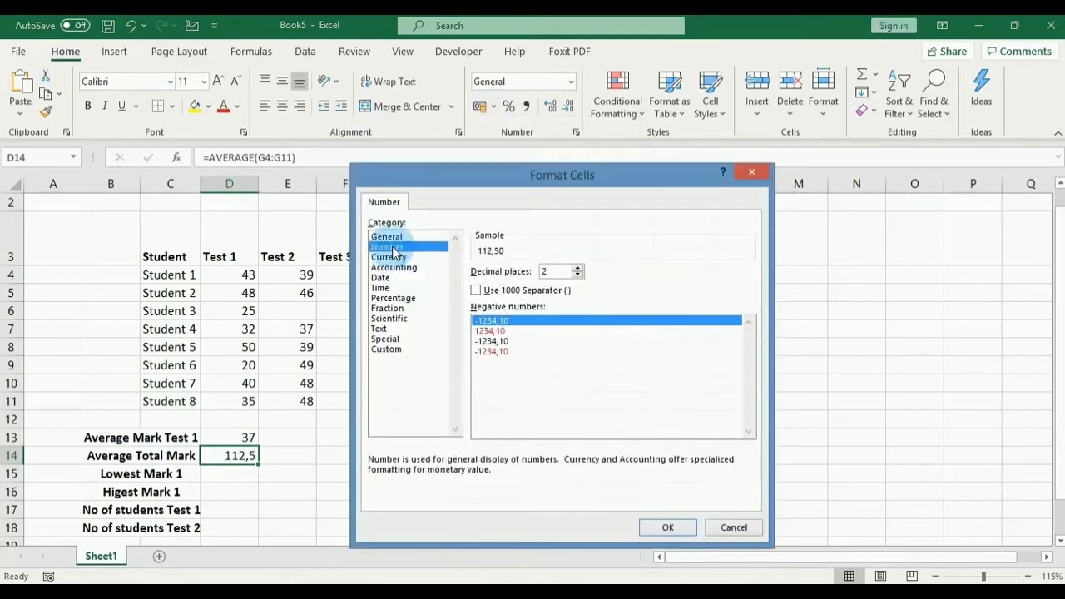
left_click(480, 330)
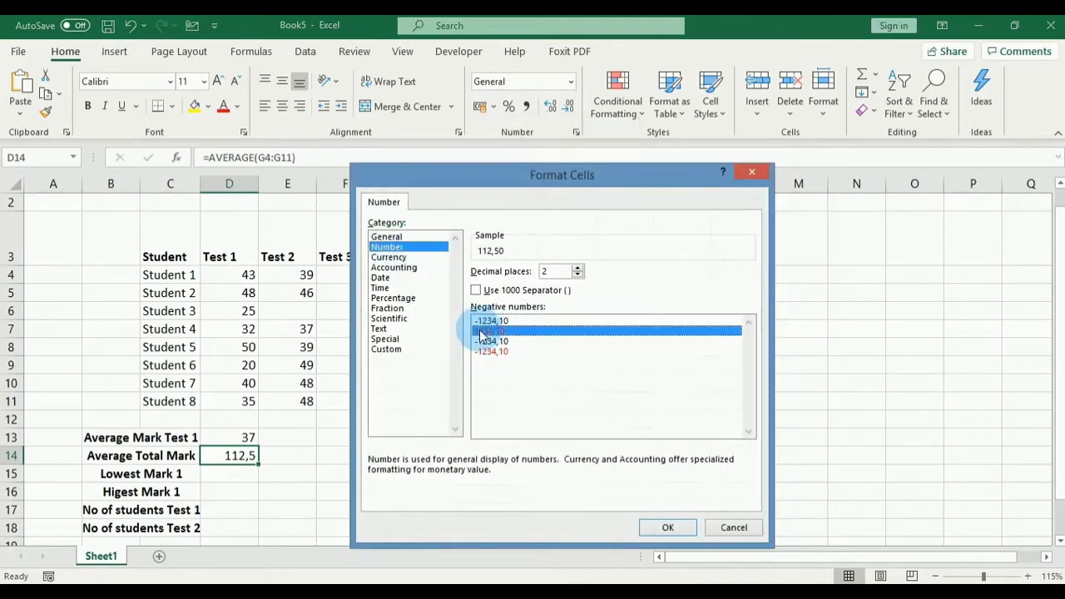
left_click(577, 275)
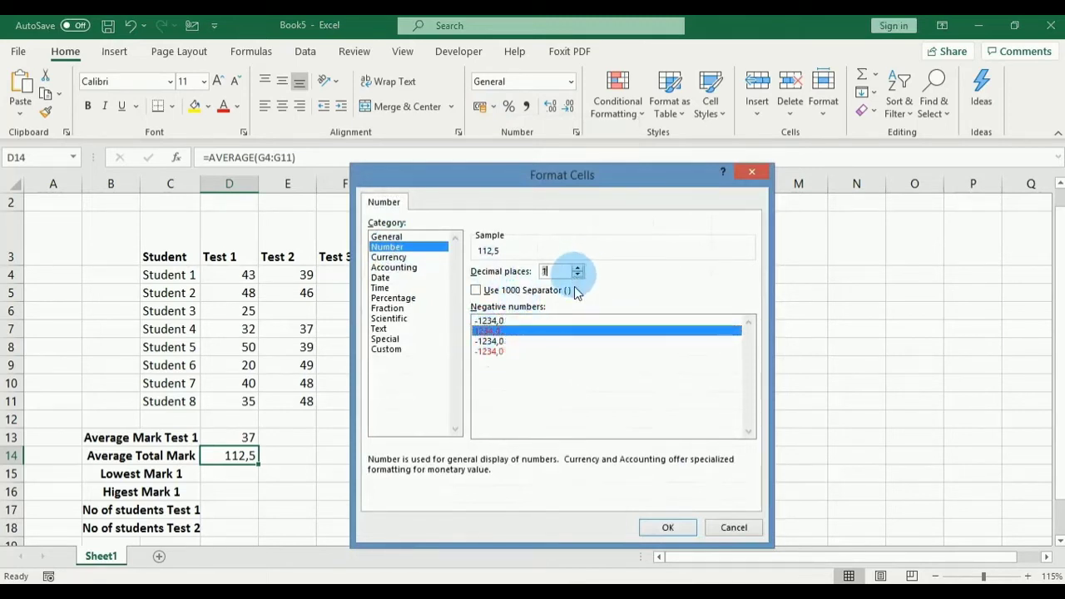
left_click(661, 527)
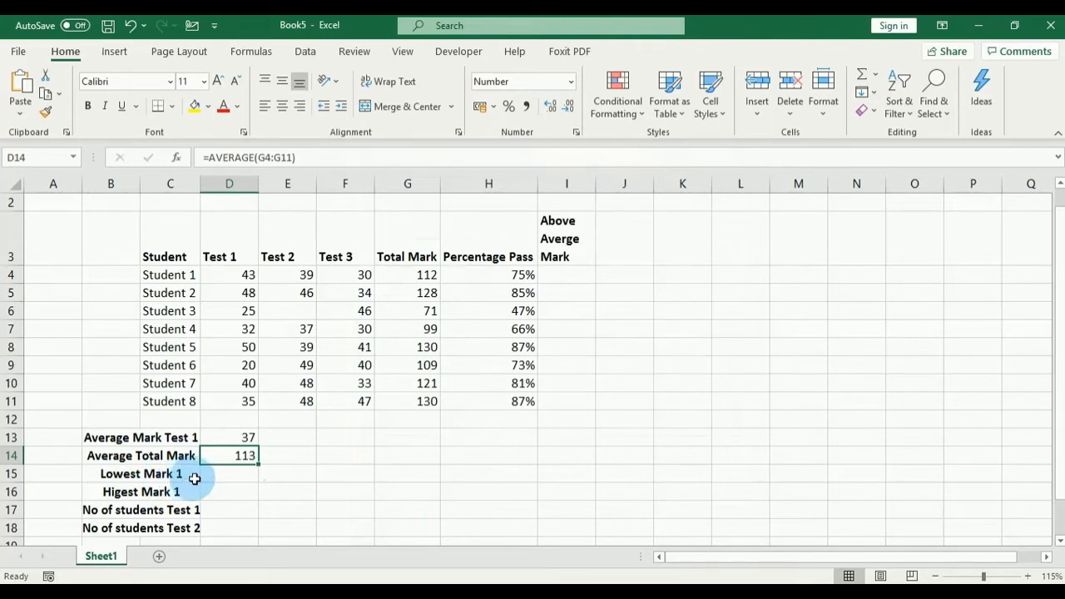
Step: Insert 'Test' into the B15 and B16 labels to read Lowest/Higest Mark Test 1
left_click(219, 471)
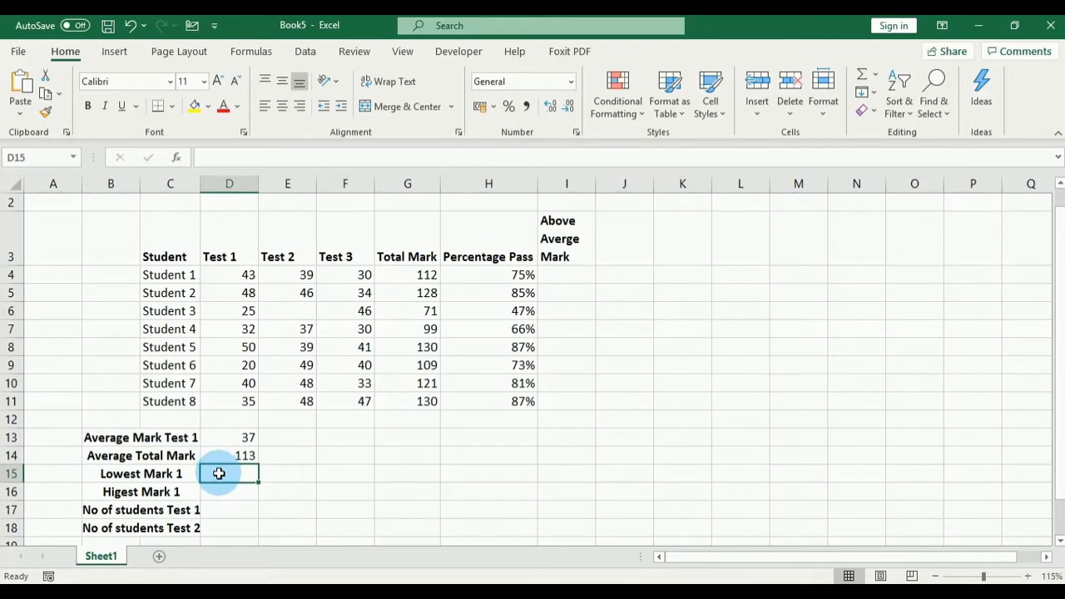
double_click(174, 473)
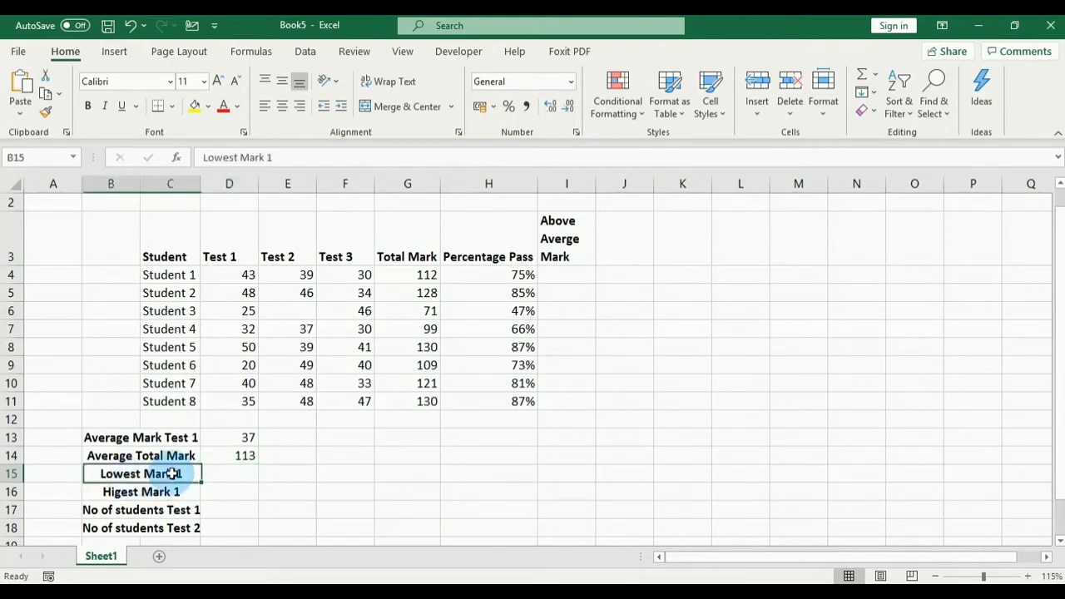
type("tES")
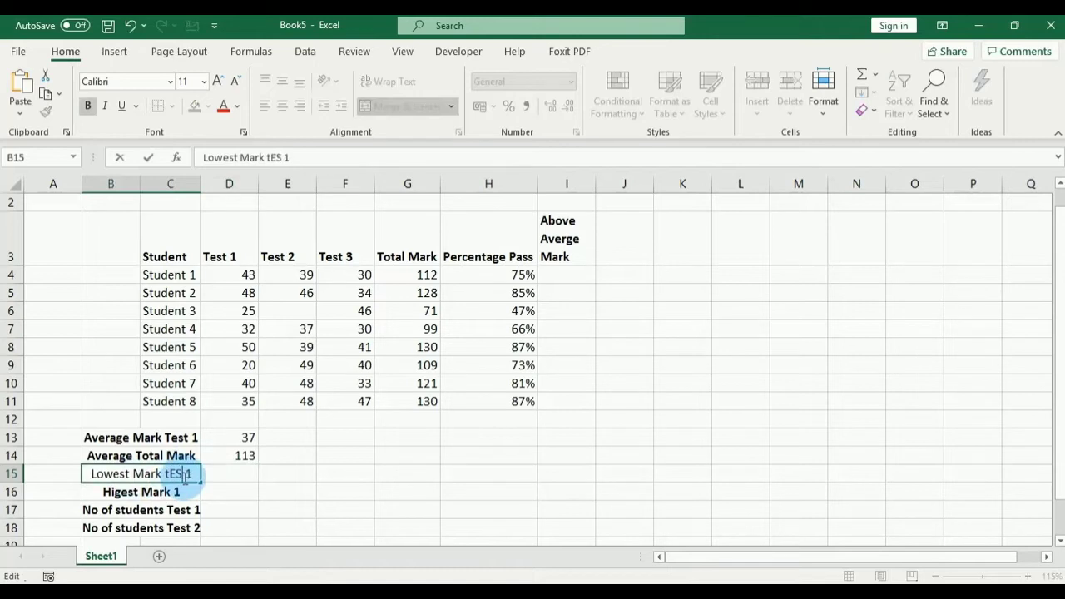
key("BackSpace")
key("BackSpace")
key("BackSpace")
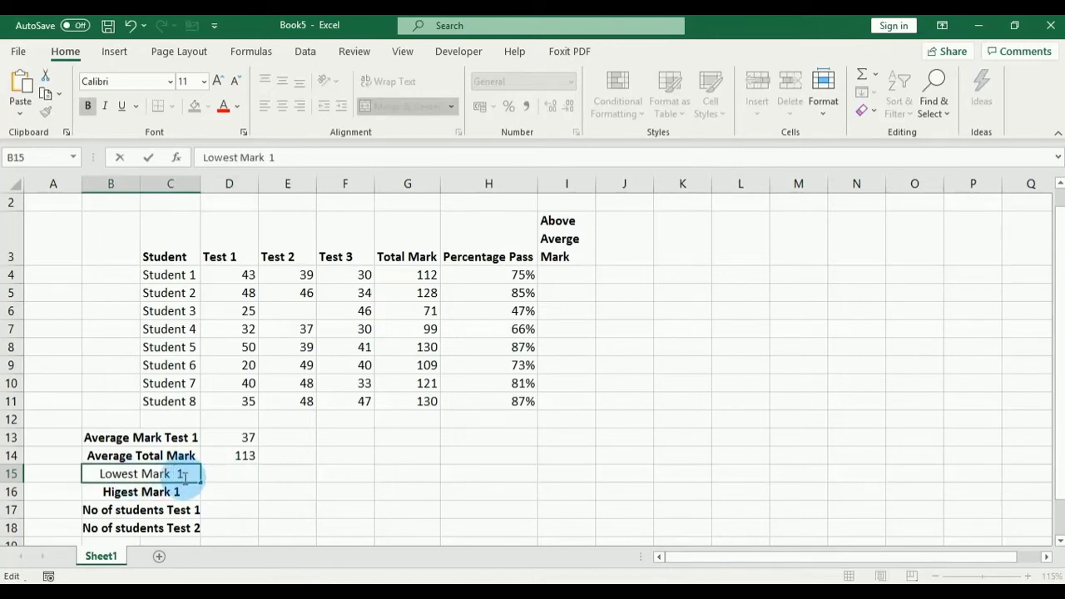
type("Test")
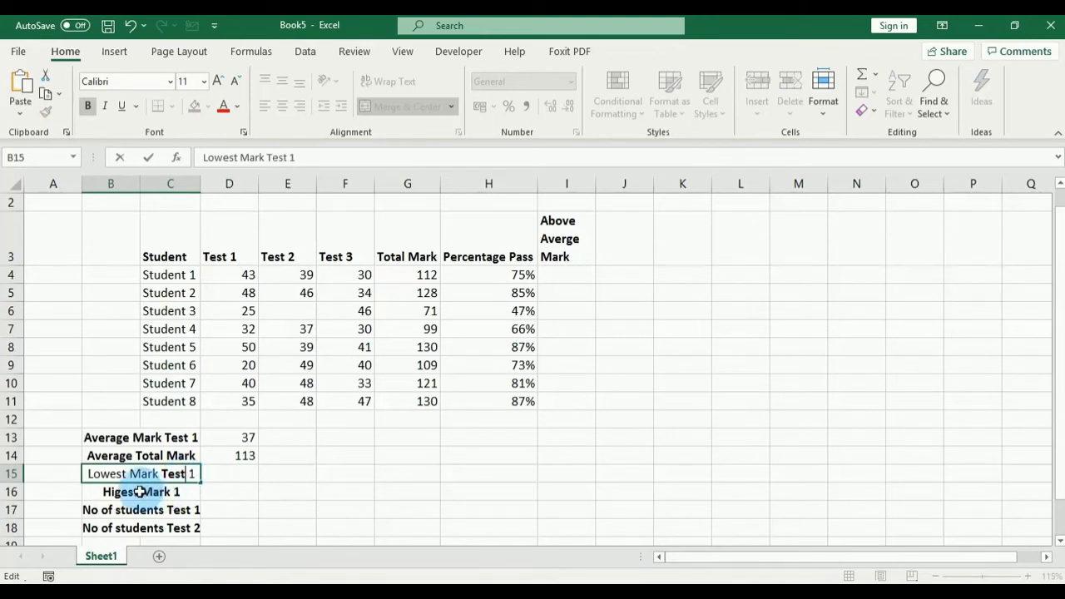
left_click(173, 491)
double_click(172, 492)
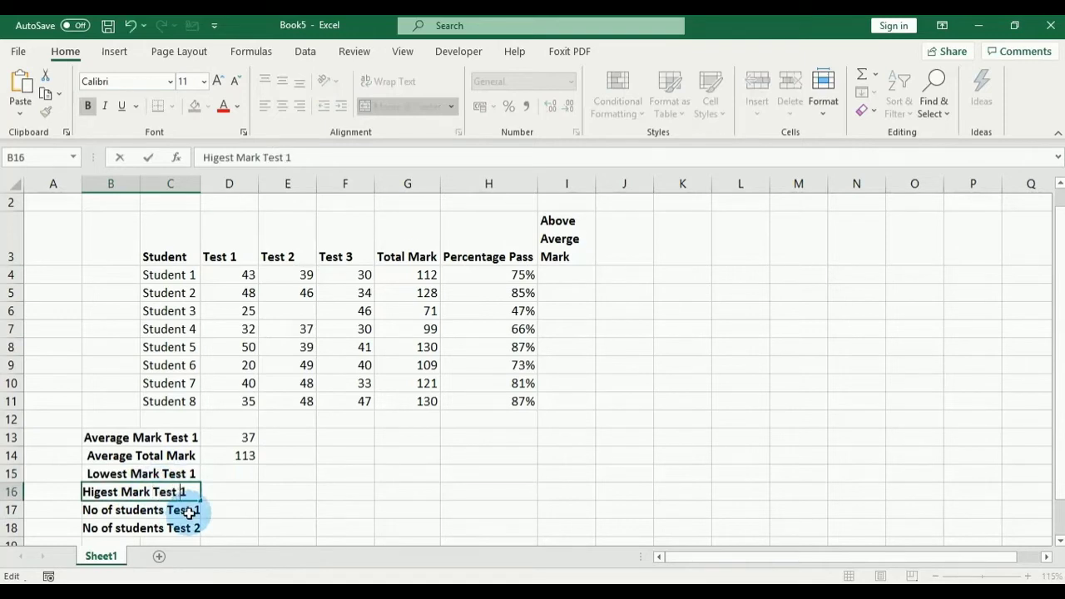
left_click(233, 471)
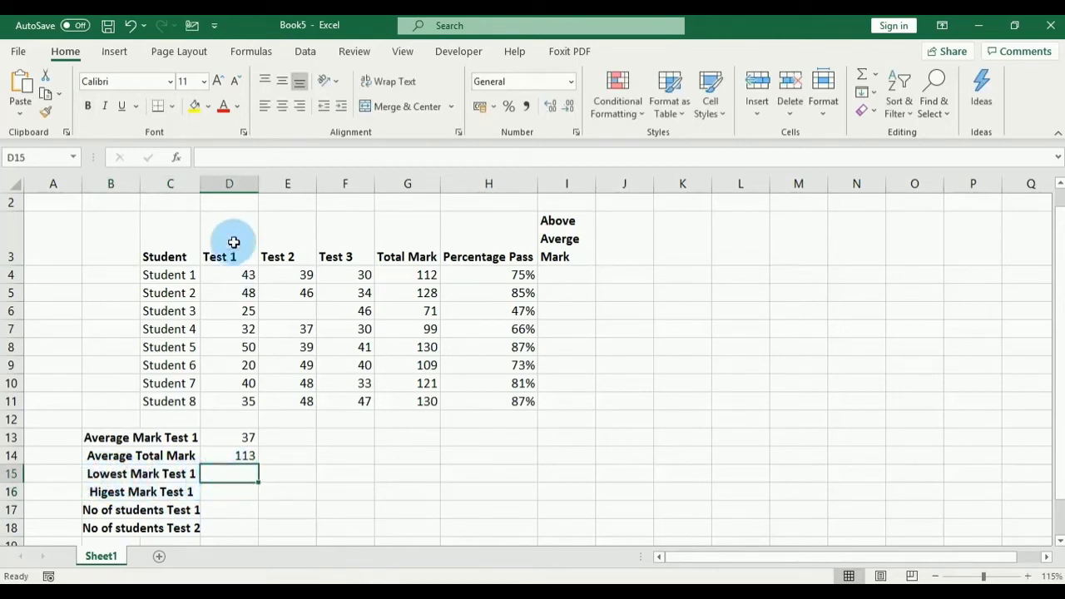
Step: Enter =MIN(D4:D11) in D15 for the lowest Test 1 mark, 20
left_click_drag(234, 242, 237, 400)
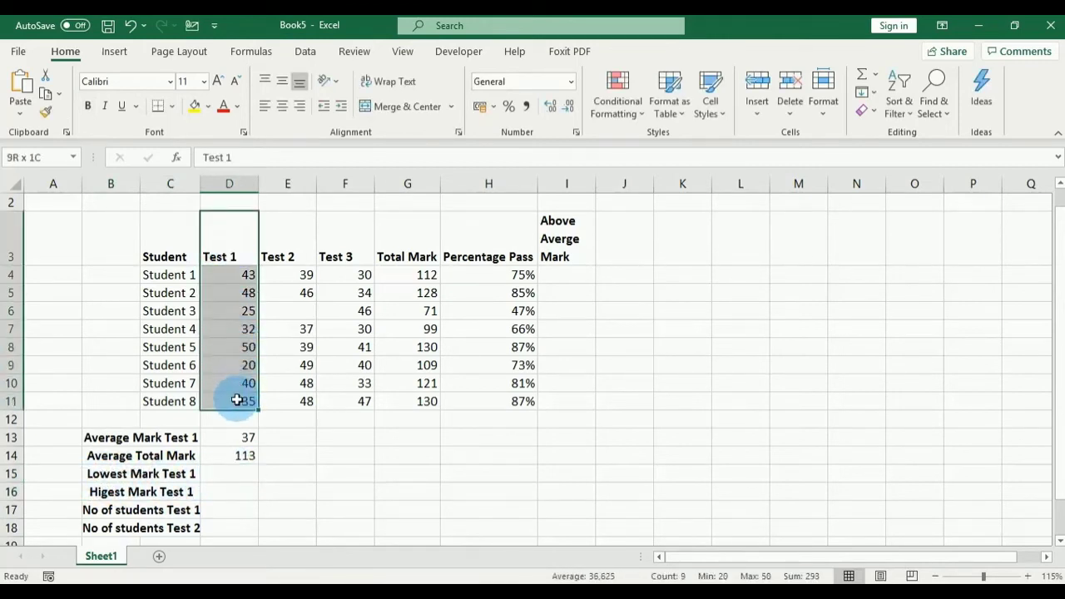
left_click(233, 474)
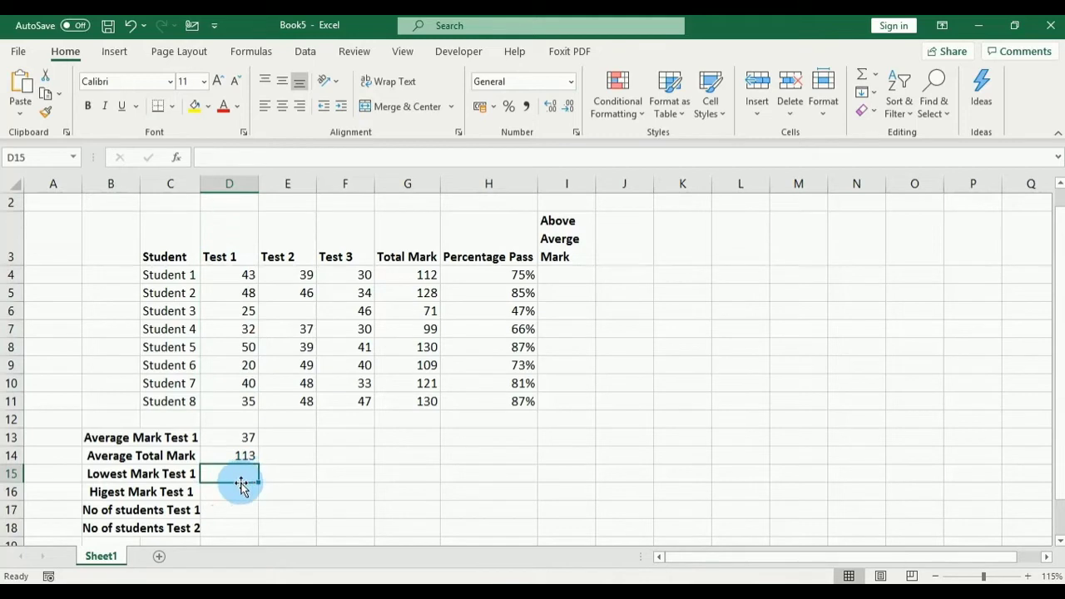
type("=")
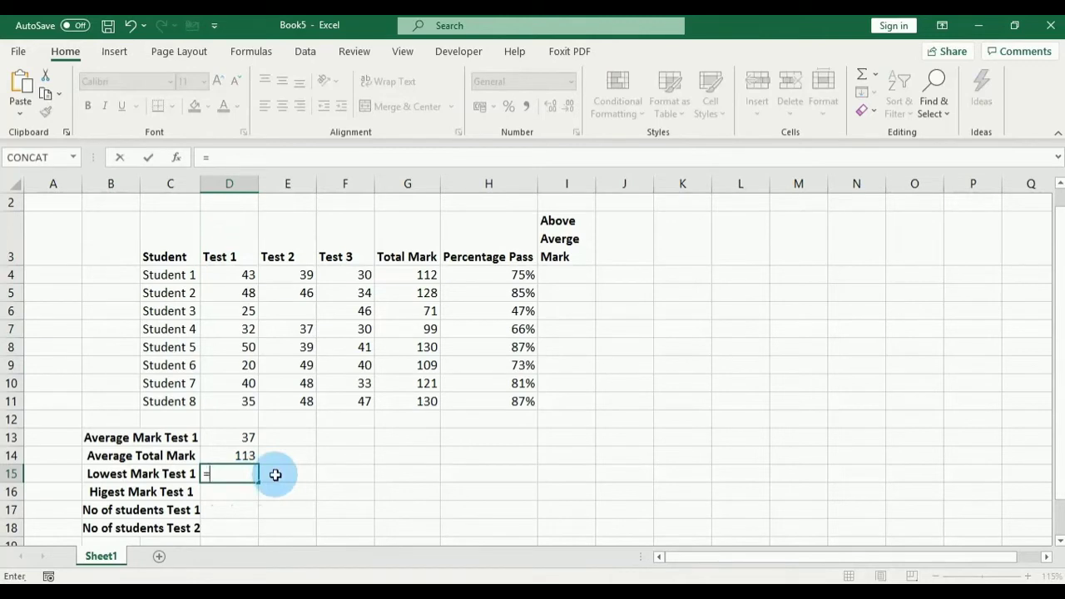
type("MIN")
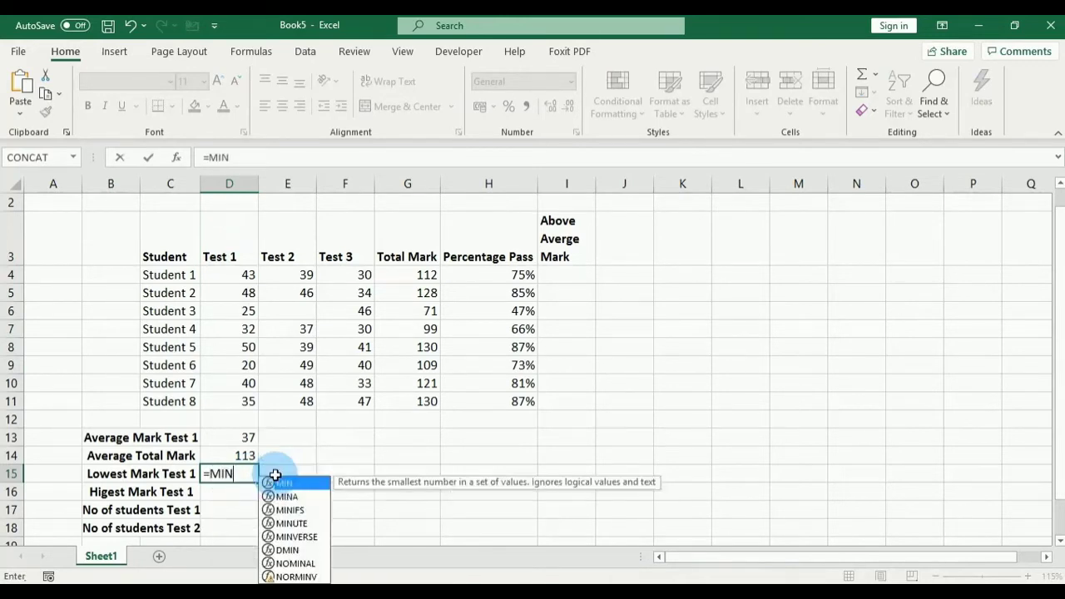
type("(")
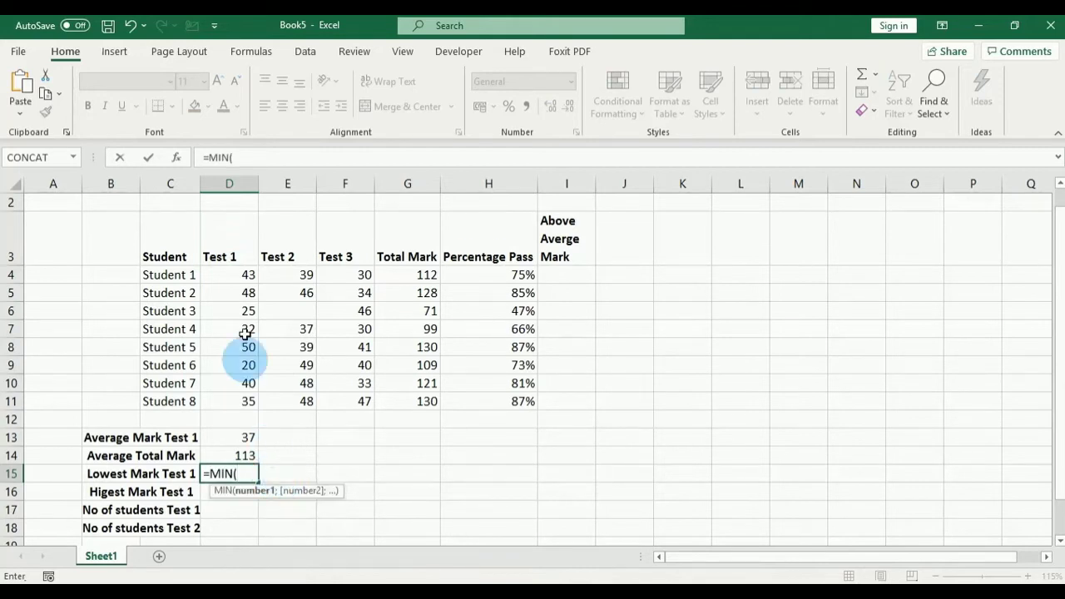
left_click(232, 275)
left_click_drag(232, 275, 232, 400)
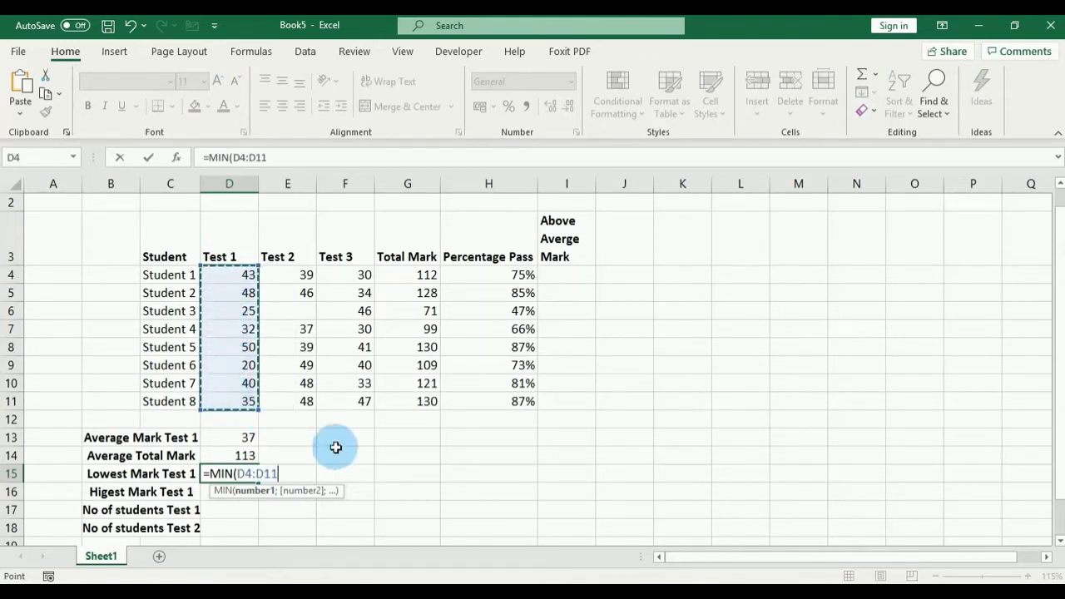
type(")")
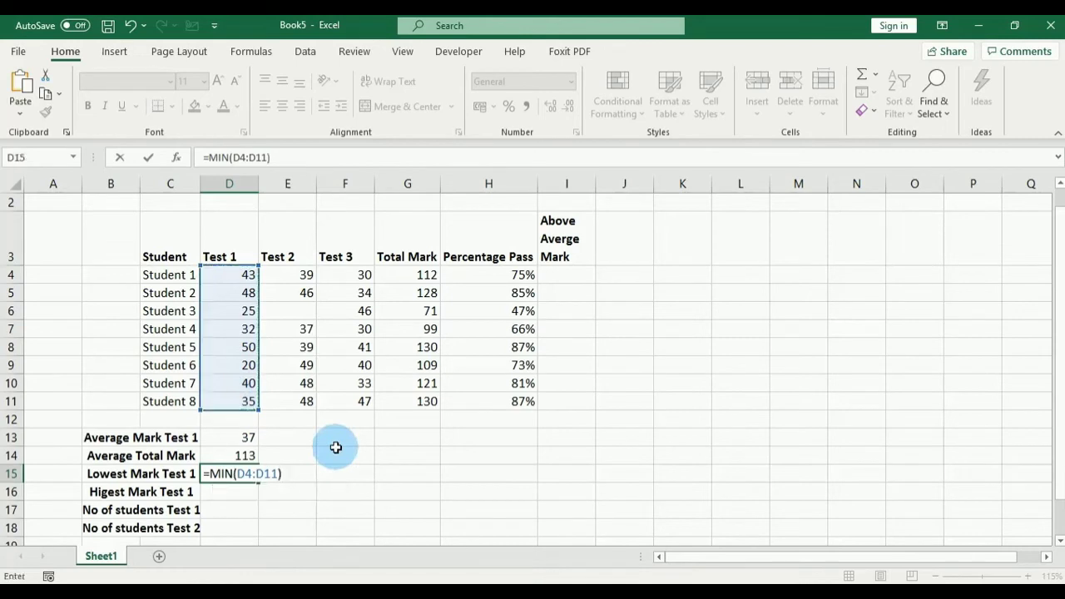
key("Return")
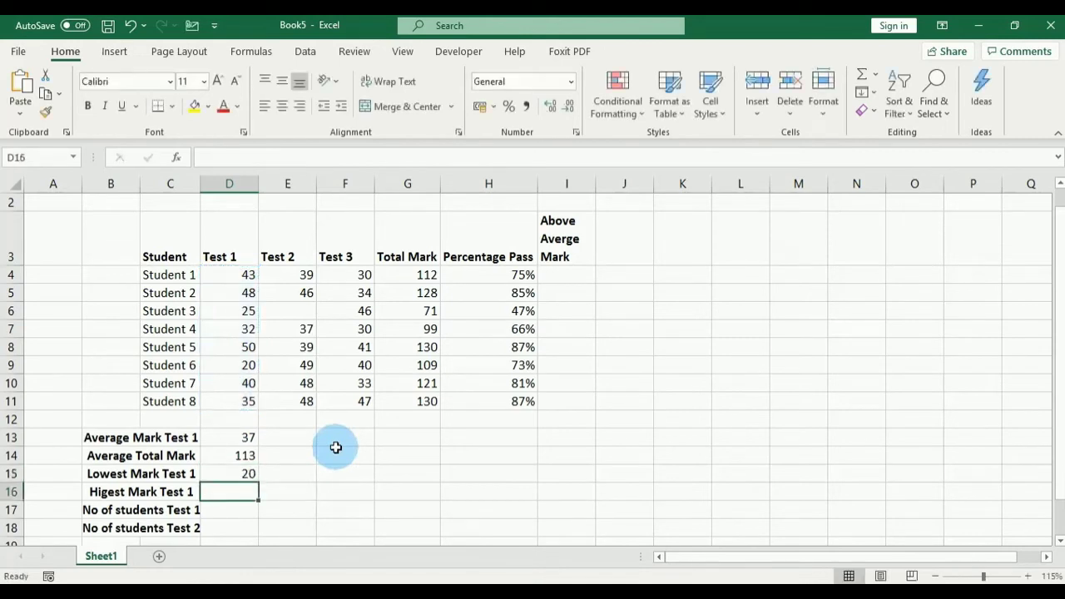
Step: Verify D15's result against Student 6's Test 1 mark of 20
left_click(240, 474)
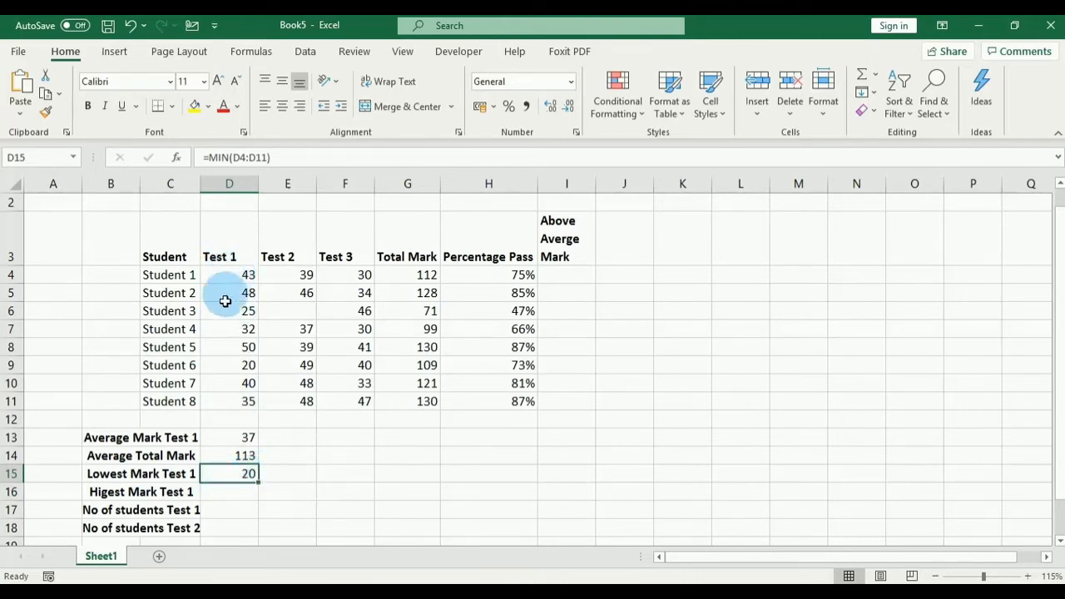
left_click(241, 365)
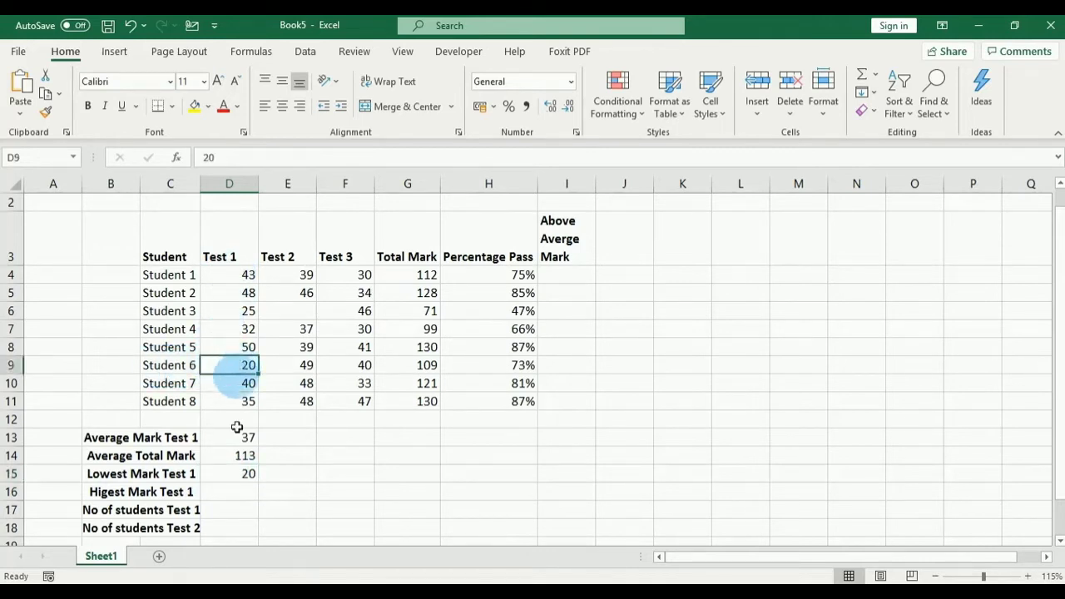
left_click(240, 475)
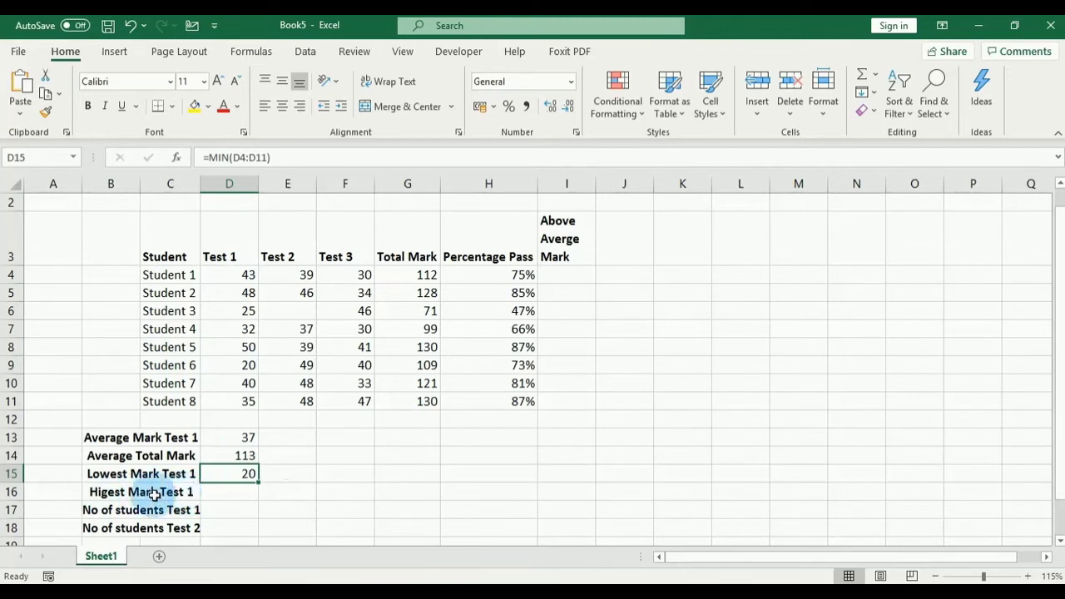
Step: Enter =MAX(D4:D11) in D16 for the highest Test 1 mark, 50
left_click(220, 492)
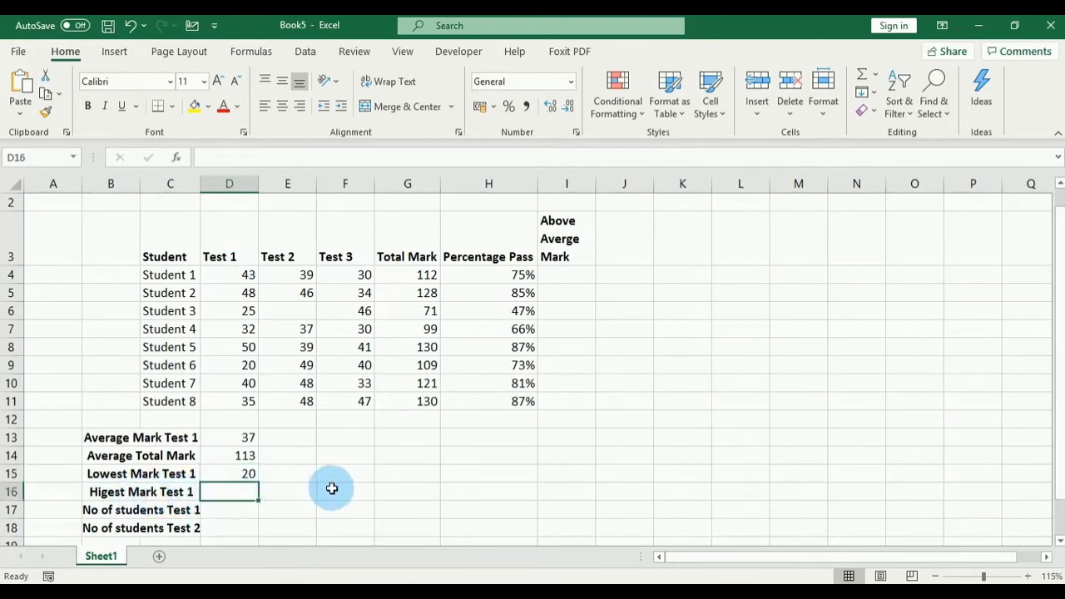
type("=")
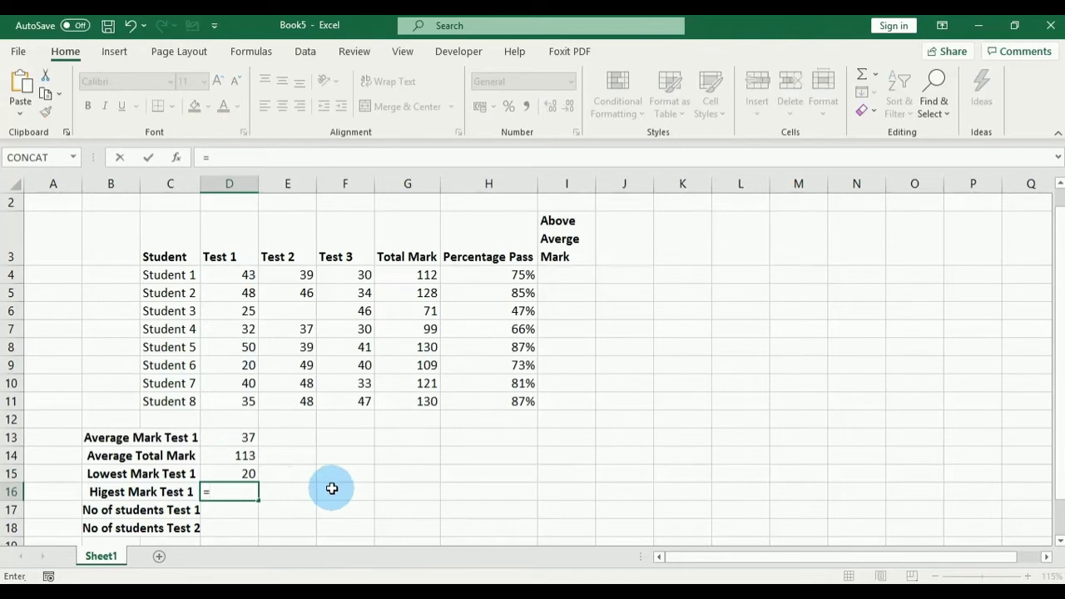
type("MAX(")
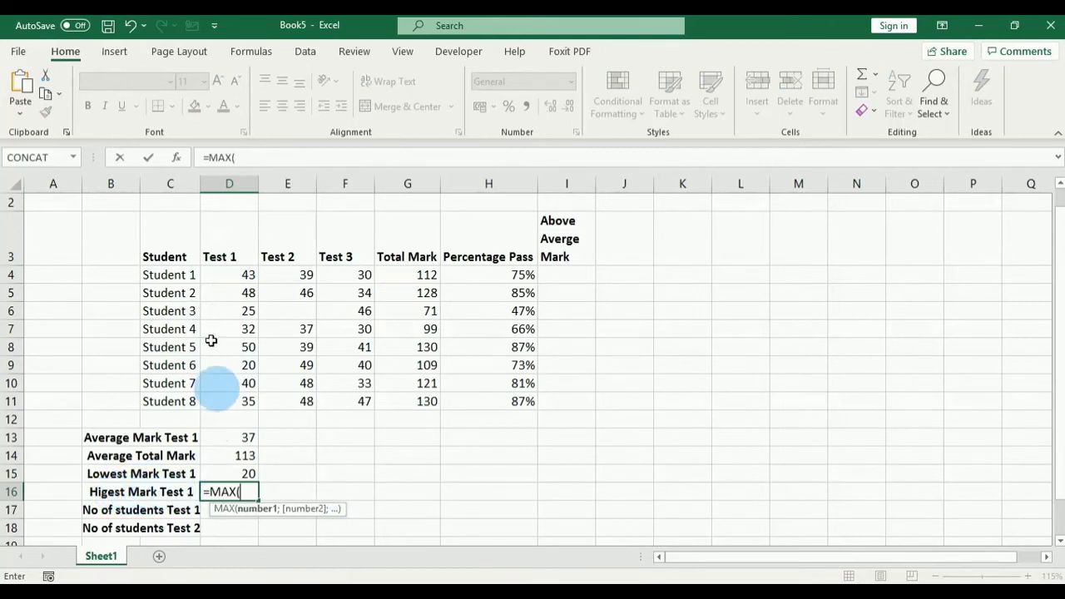
left_click(237, 274)
left_click_drag(237, 274, 239, 403)
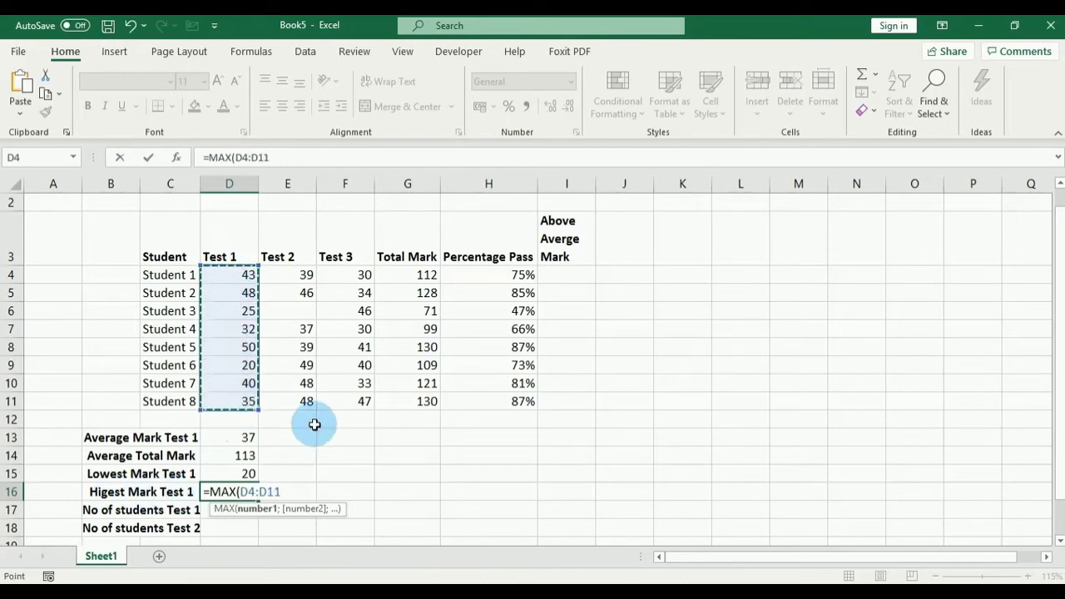
type(")")
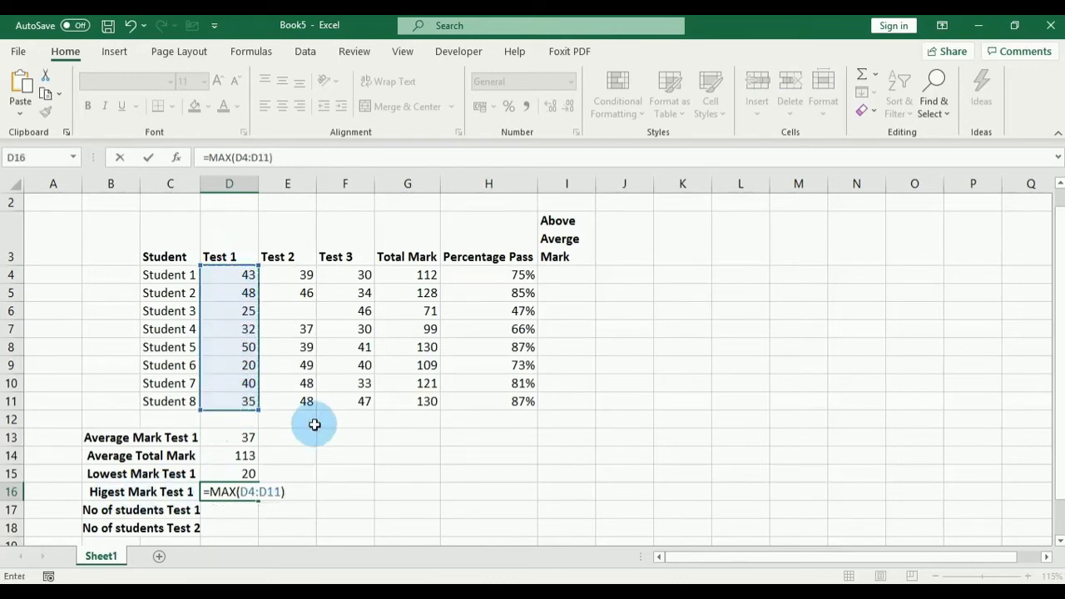
key("Return")
Step: Check D16's result against the lowest (20) and highest (50) Test 1 marks
left_click(234, 492)
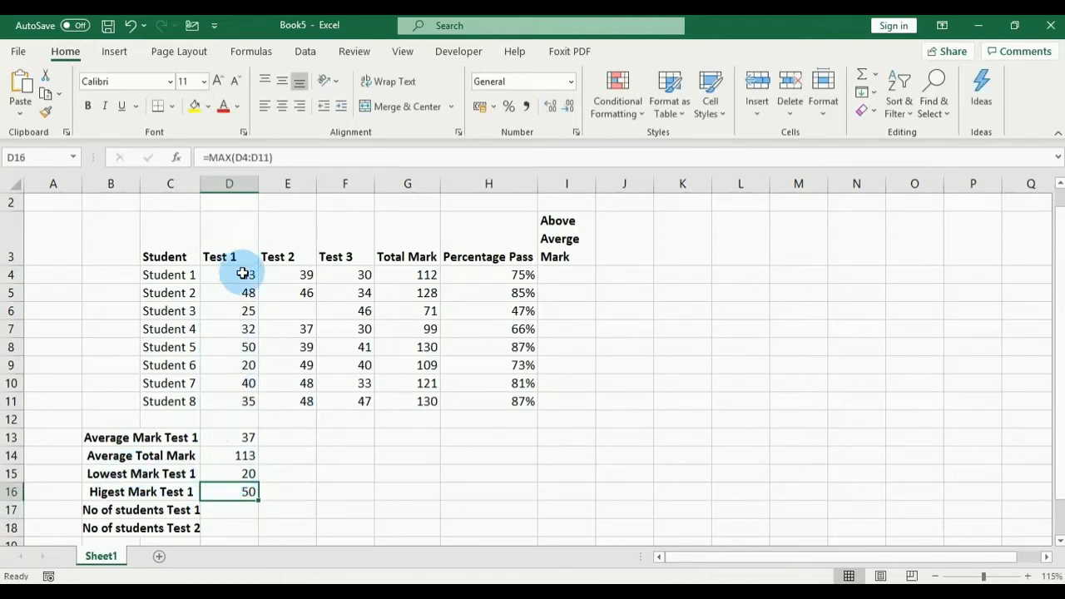
left_click(233, 367)
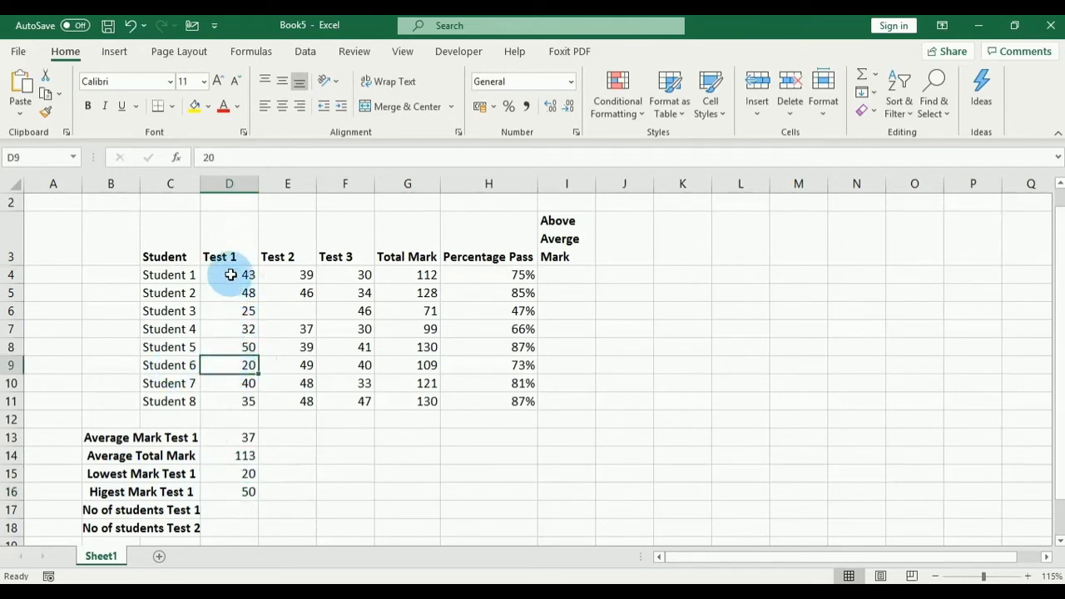
left_click(239, 346)
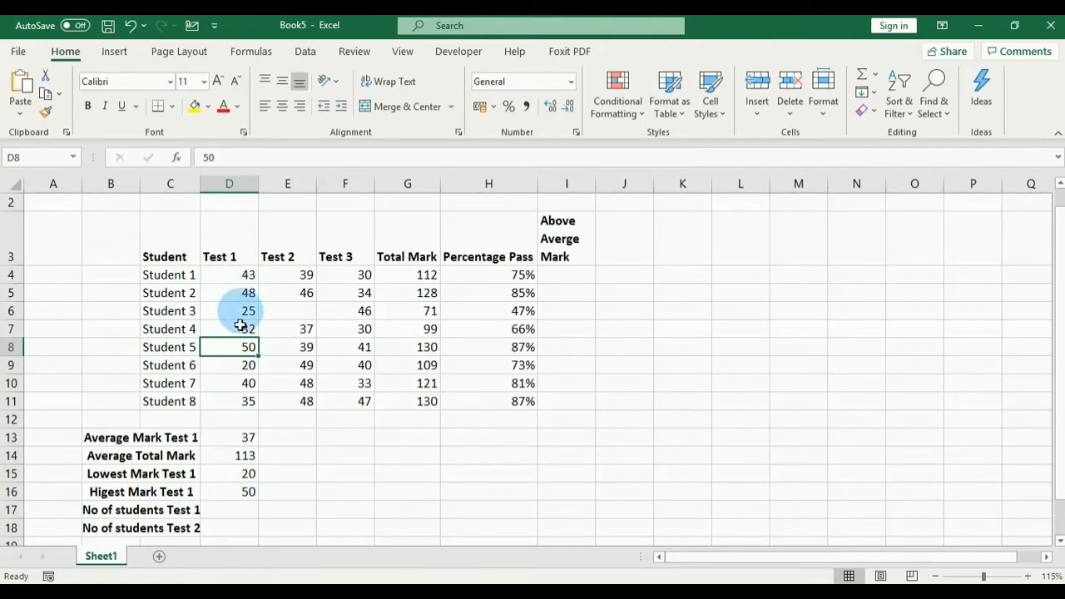
left_click(237, 493)
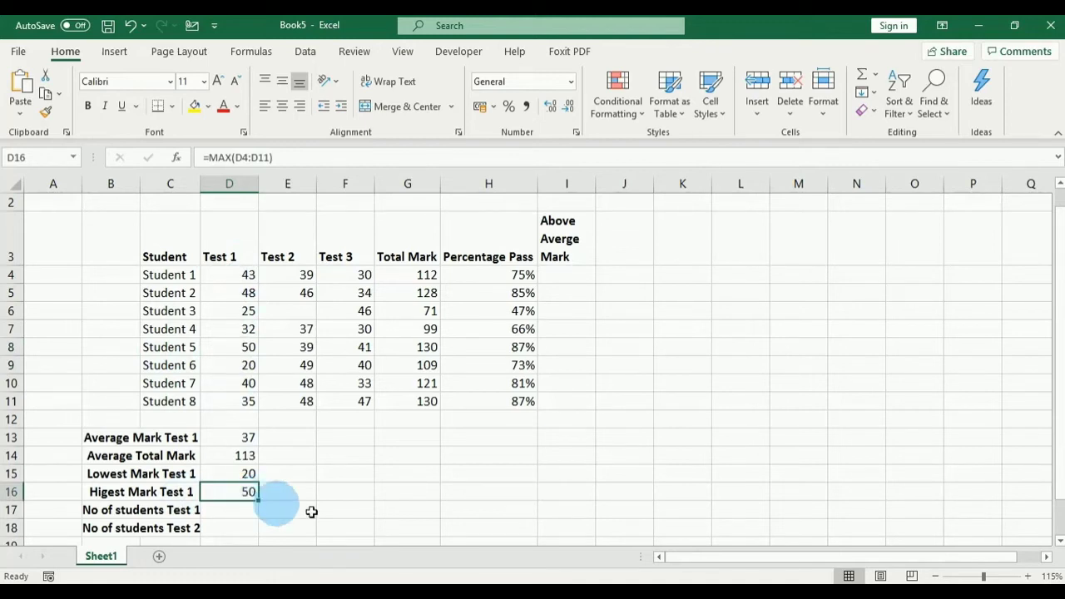
left_click(227, 513)
left_click(225, 509)
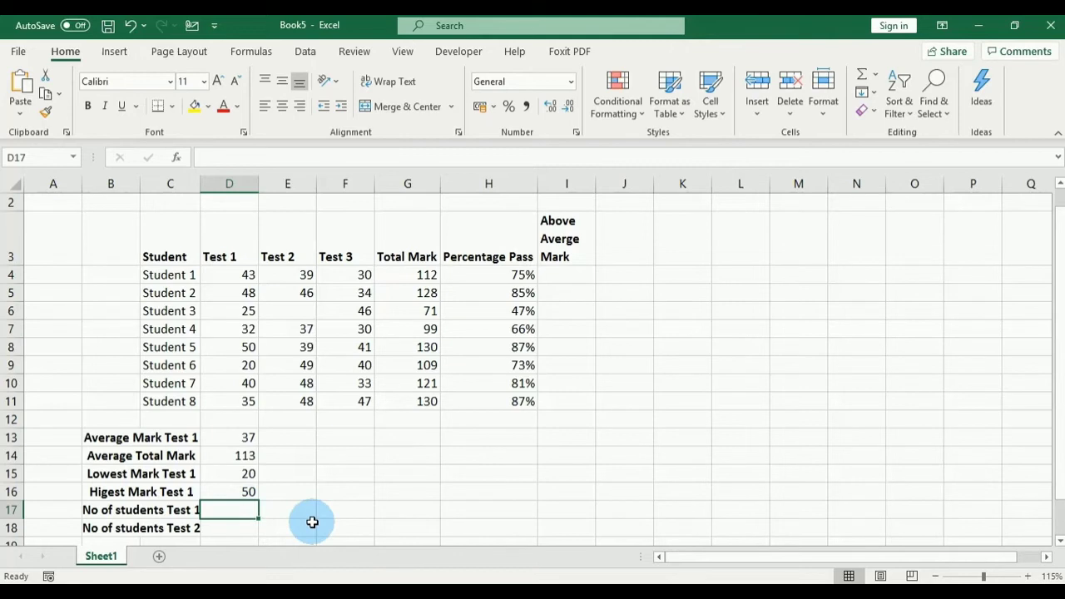
Step: Enter =COUNT(D4:D11) in D17, counting 8 students with Test 1 marks
type("=")
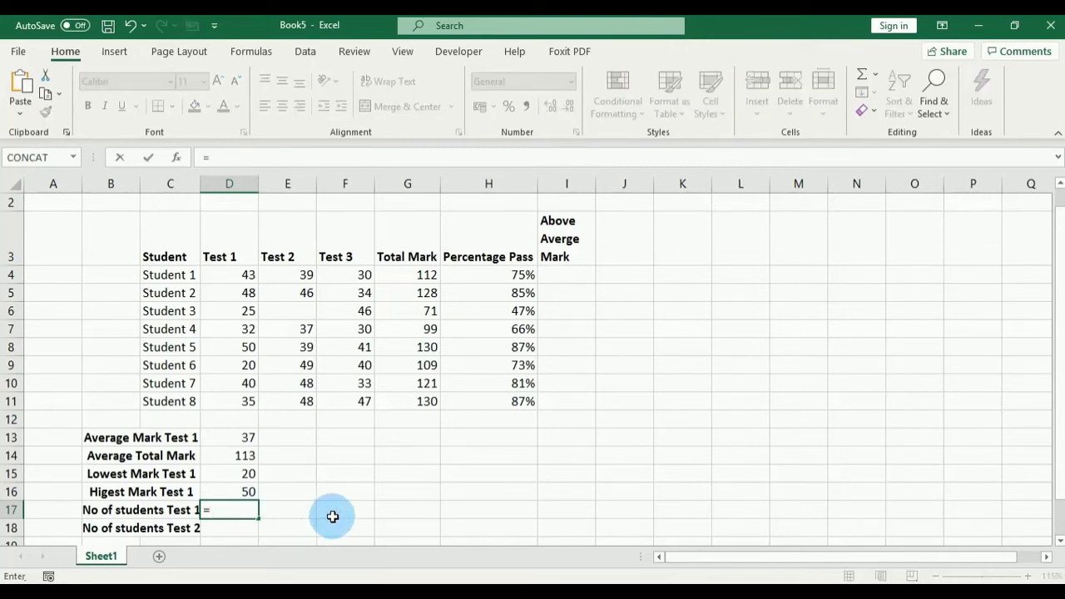
type("COUNT")
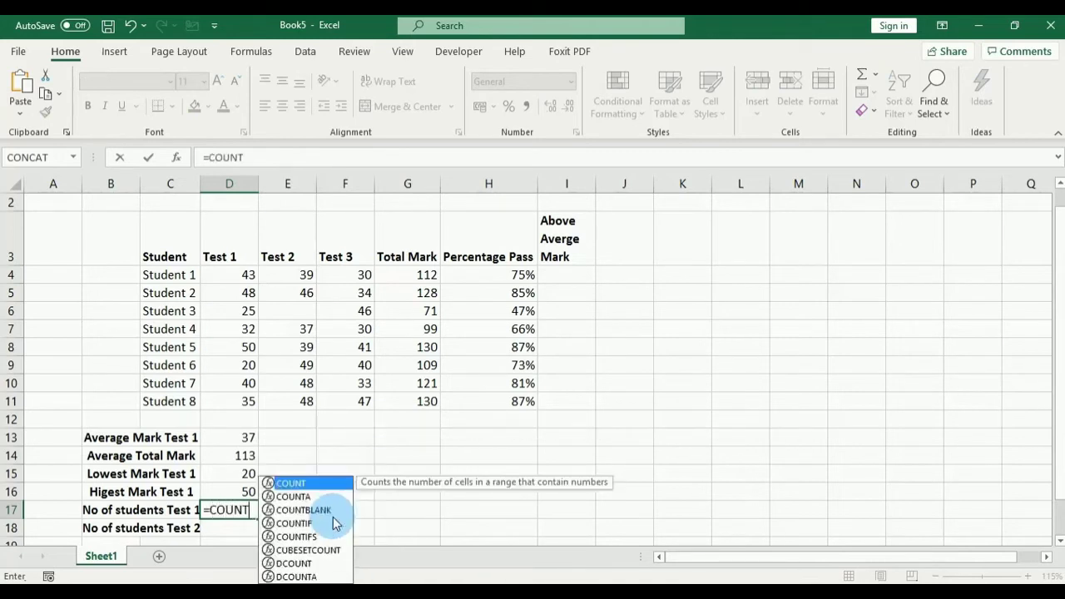
type("(")
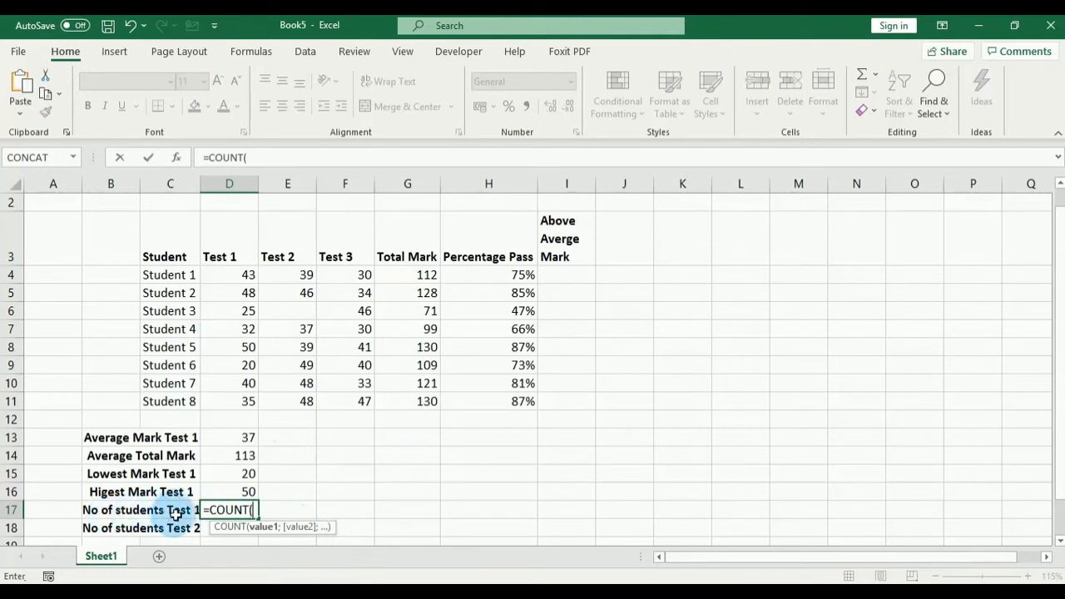
left_click(235, 274)
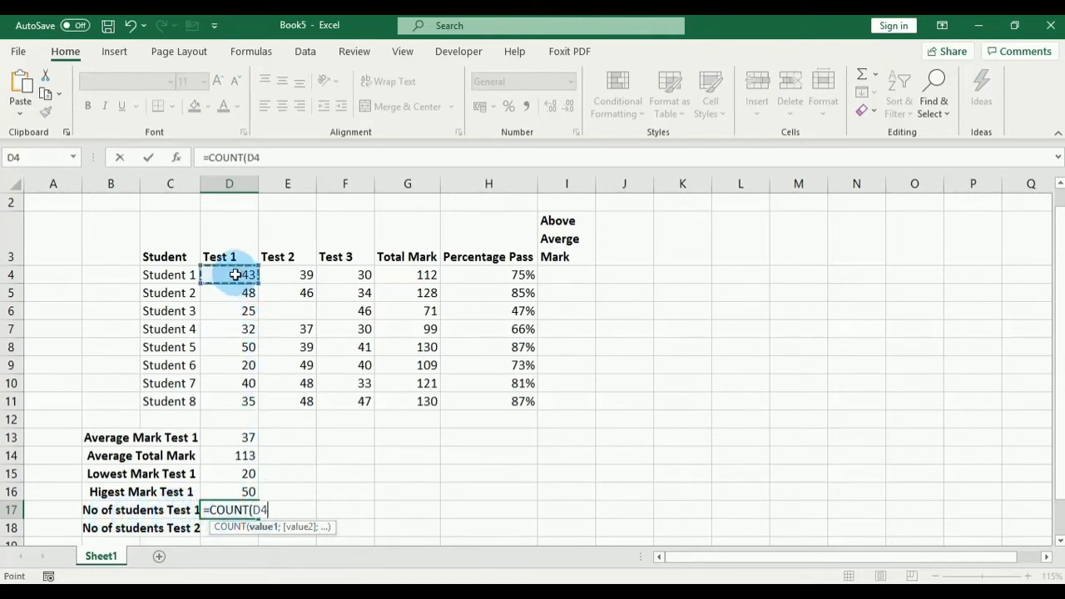
left_click_drag(236, 274, 235, 392)
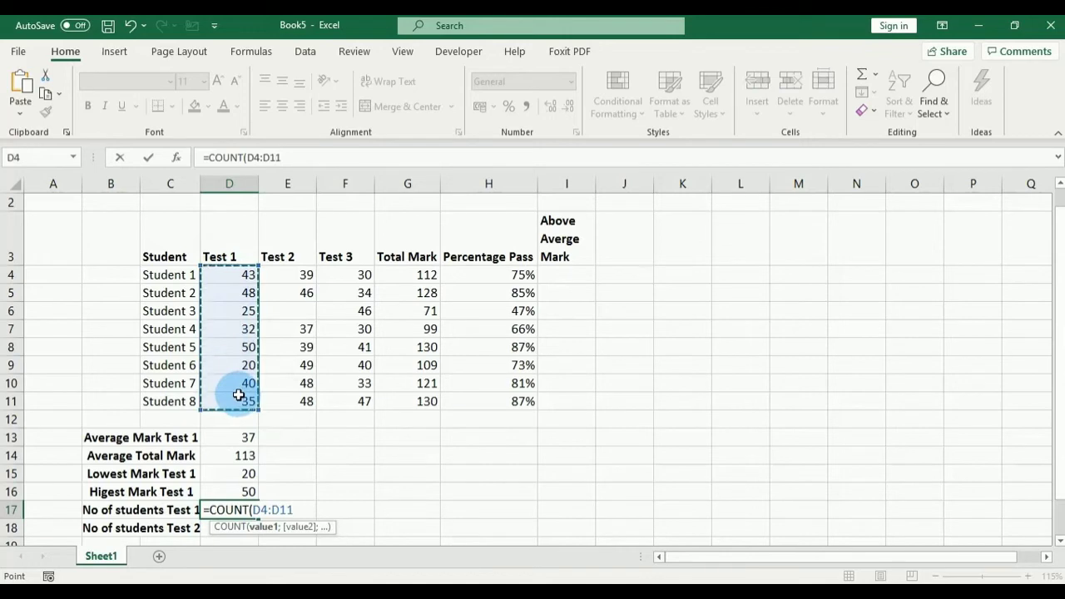
type(")")
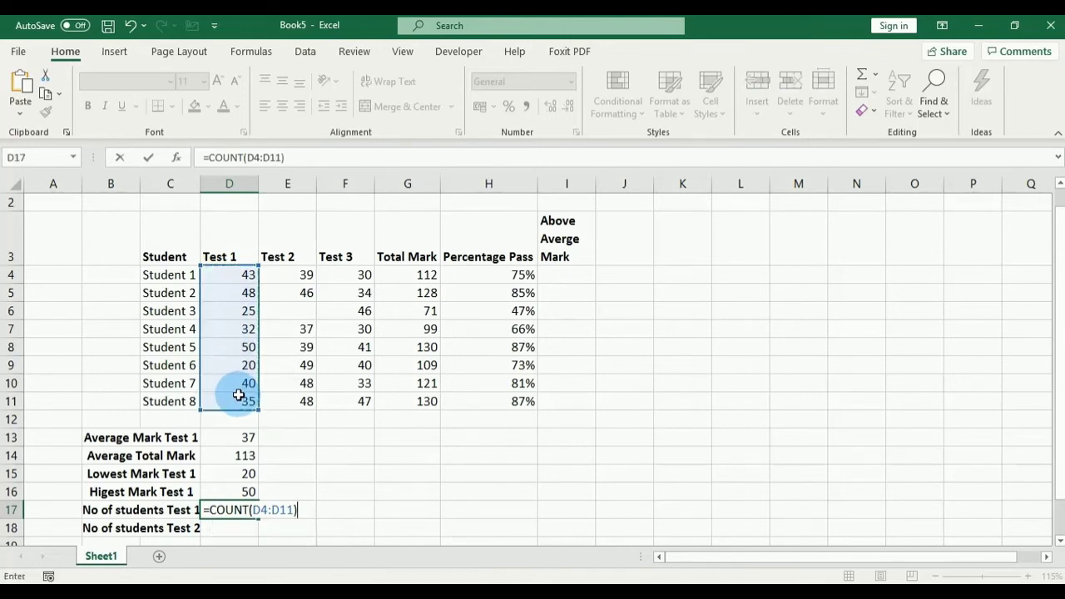
key("Return")
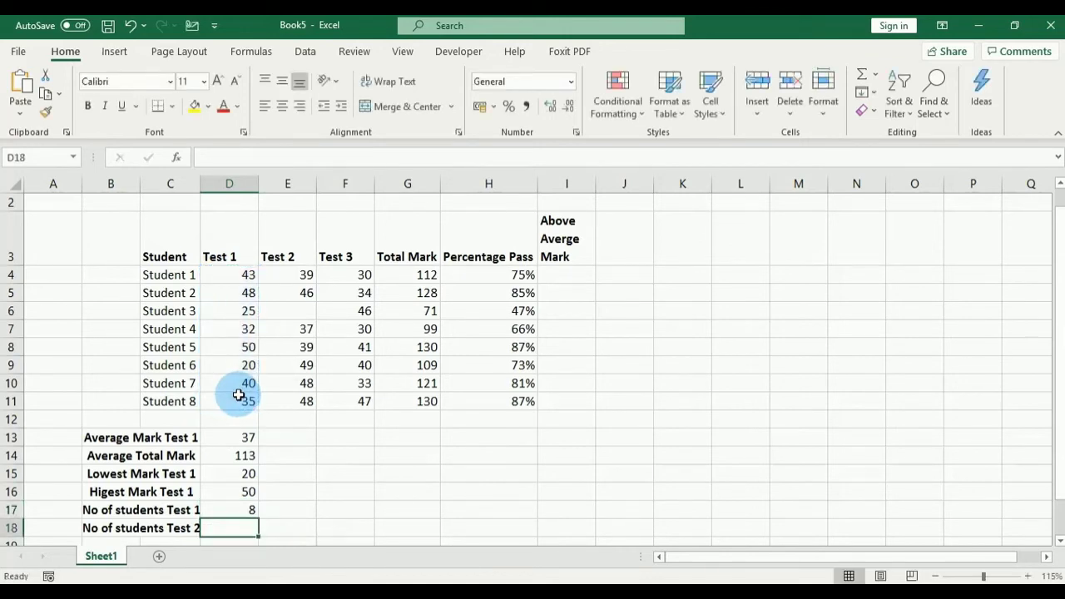
left_click(236, 508)
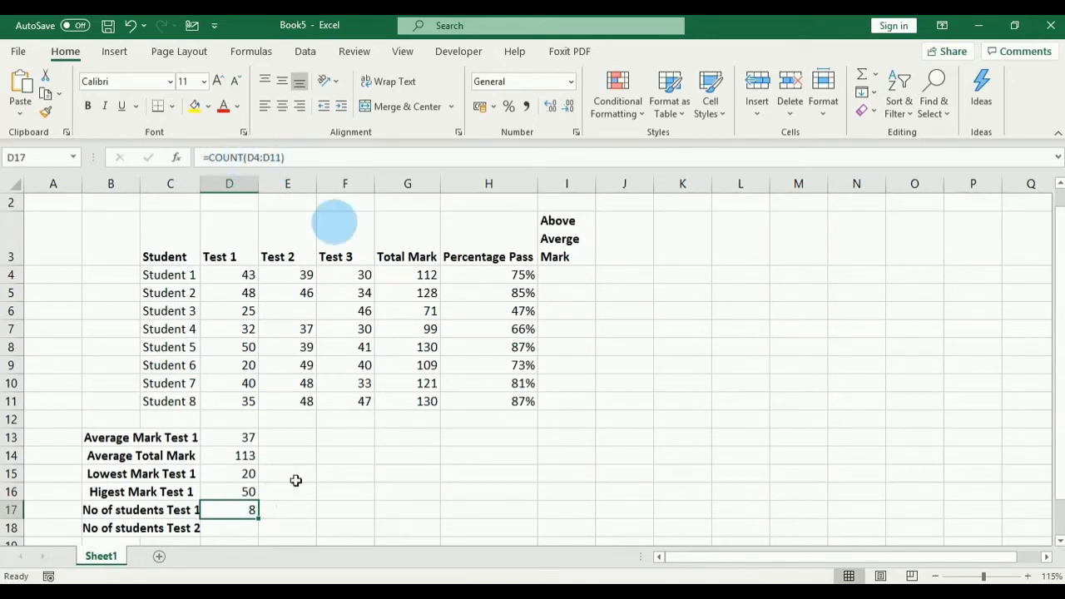
scroll(316, 476, "down", 1)
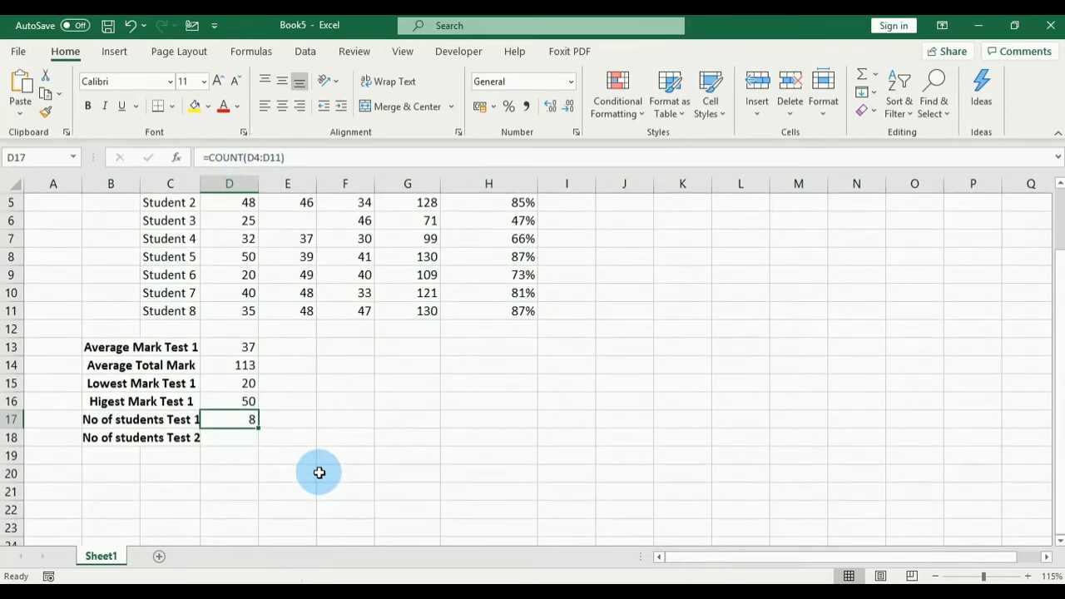
left_click(242, 439)
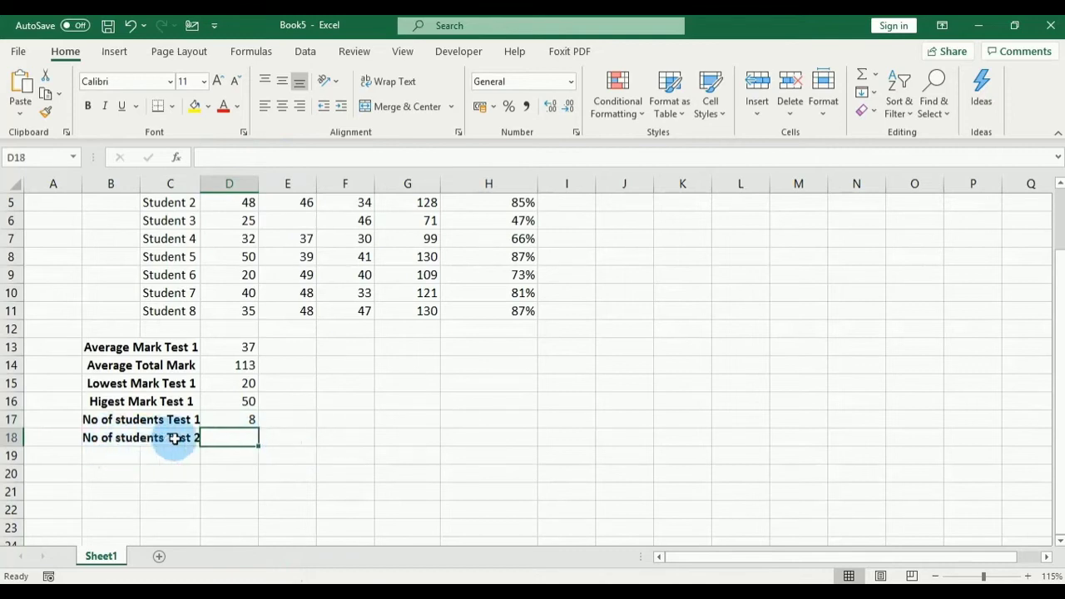
scroll(361, 426, "up", 2)
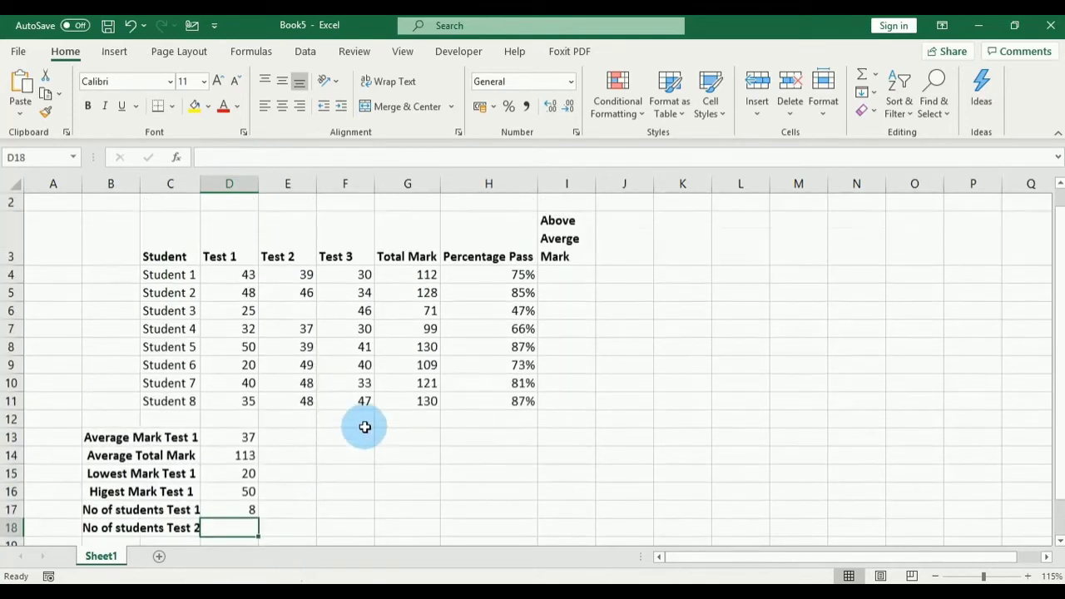
left_click(290, 310)
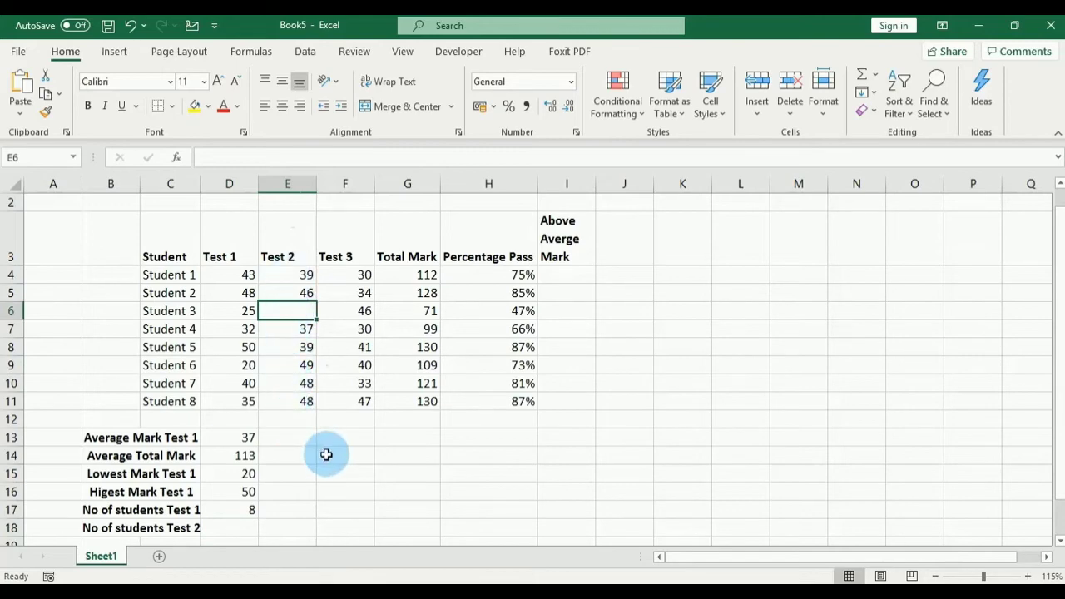
scroll(320, 450, "down", 1)
scroll(321, 449, "up", 1)
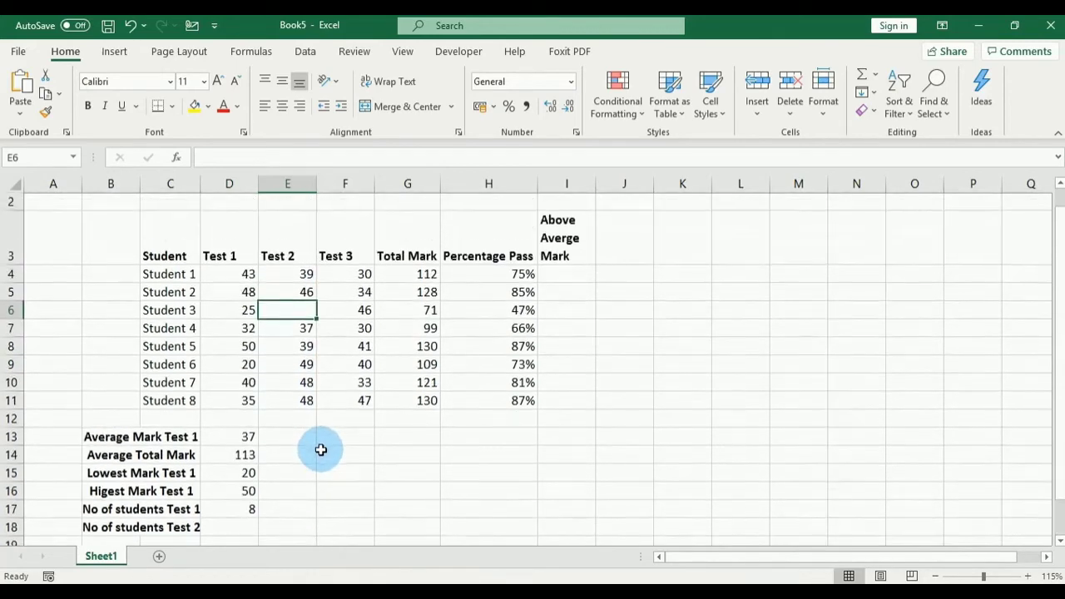
scroll(321, 449, "down", 1)
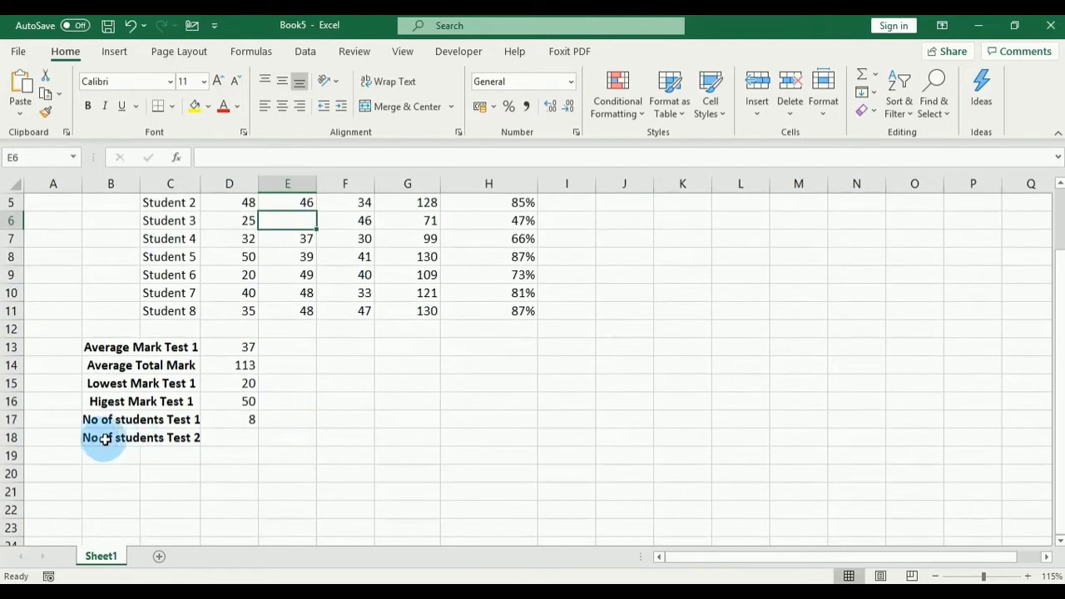
Step: Enter =COUNT(E4:E11) in D18, counting 7 students with Test 2 marks
left_click(236, 440)
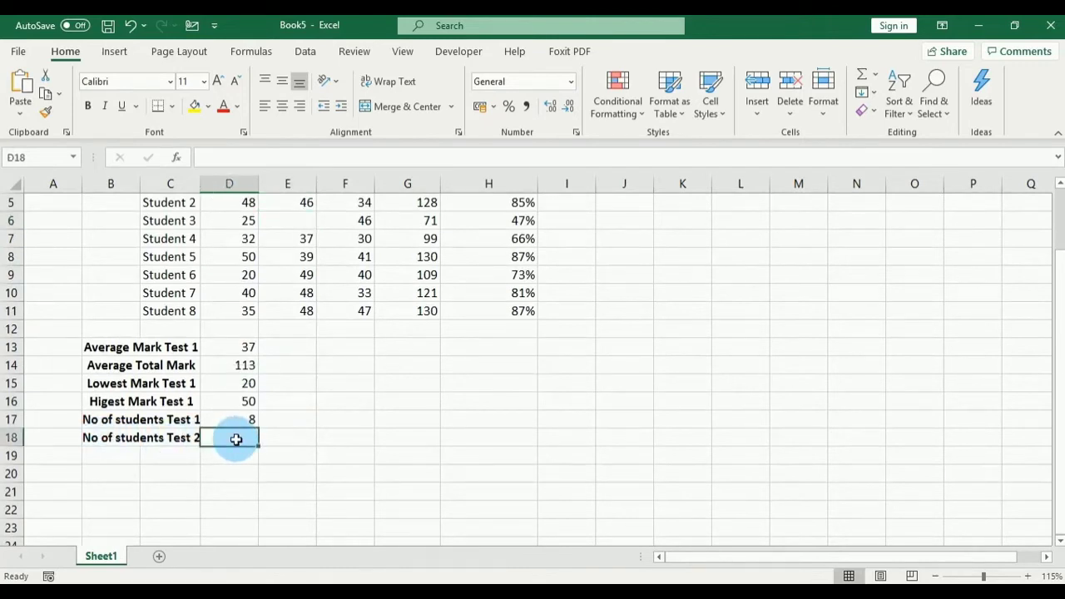
type("=")
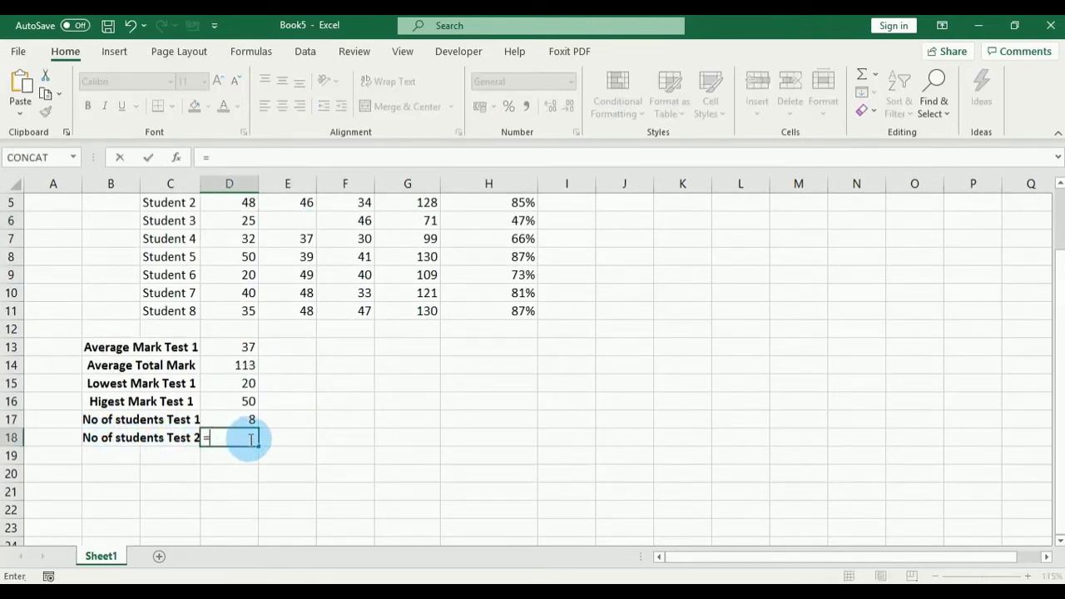
type("C")
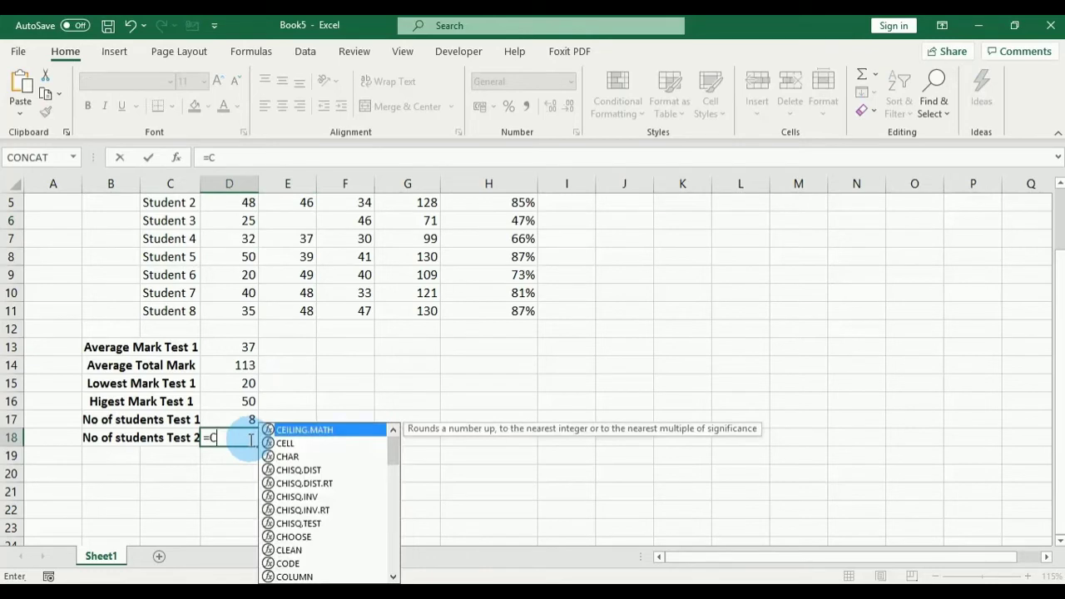
type("OUNT")
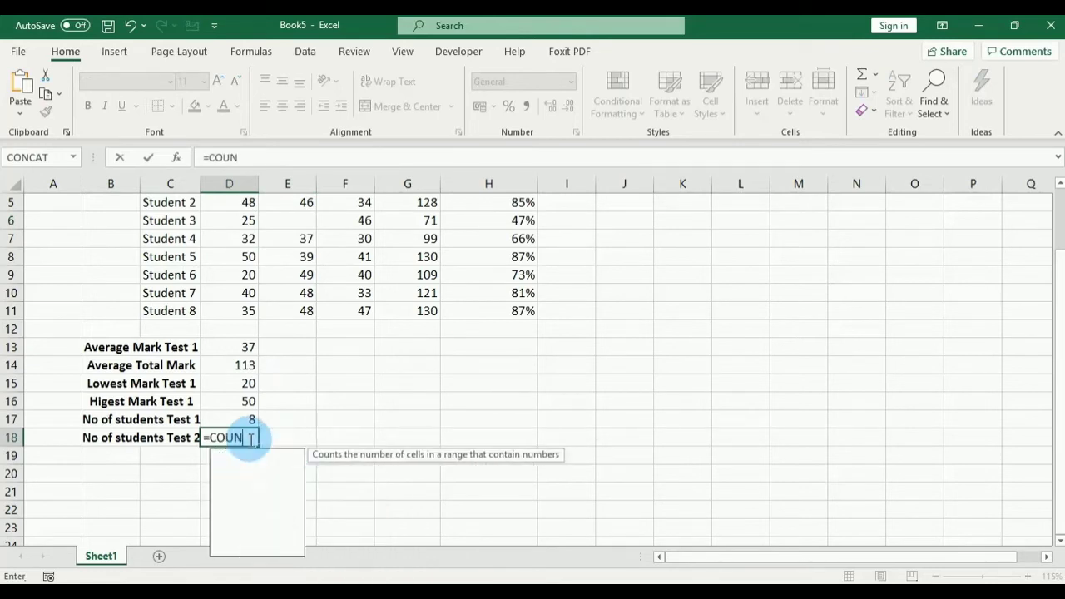
type("(")
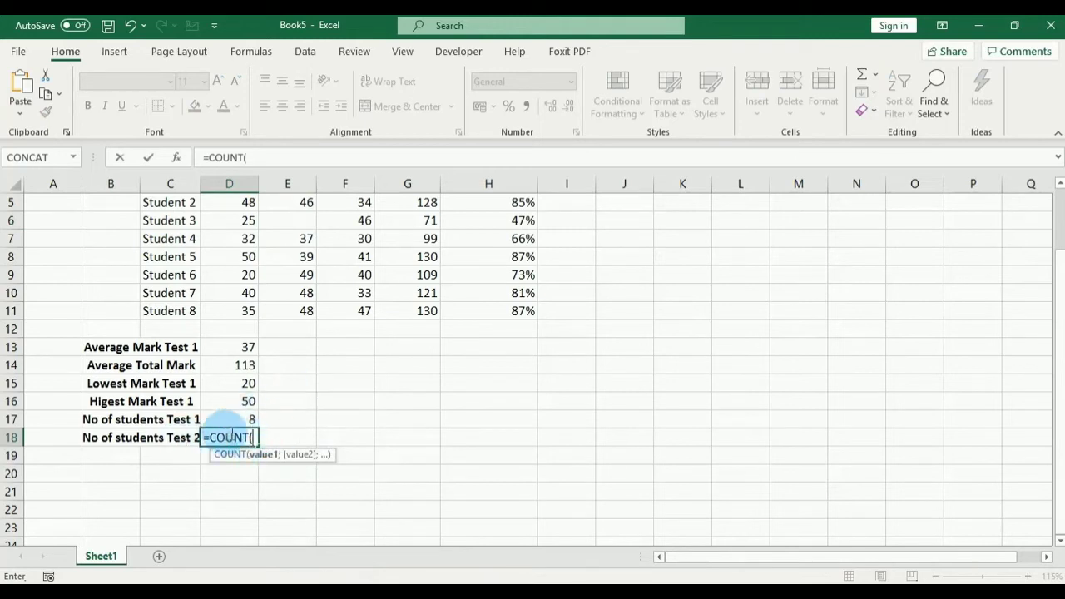
scroll(314, 392, "up", 1)
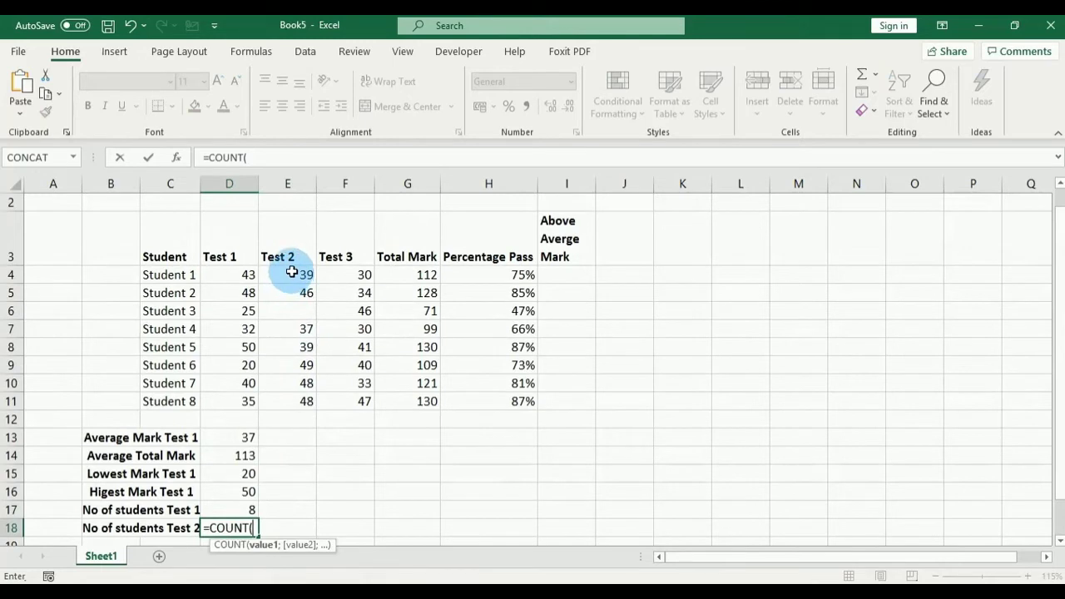
left_click(291, 272)
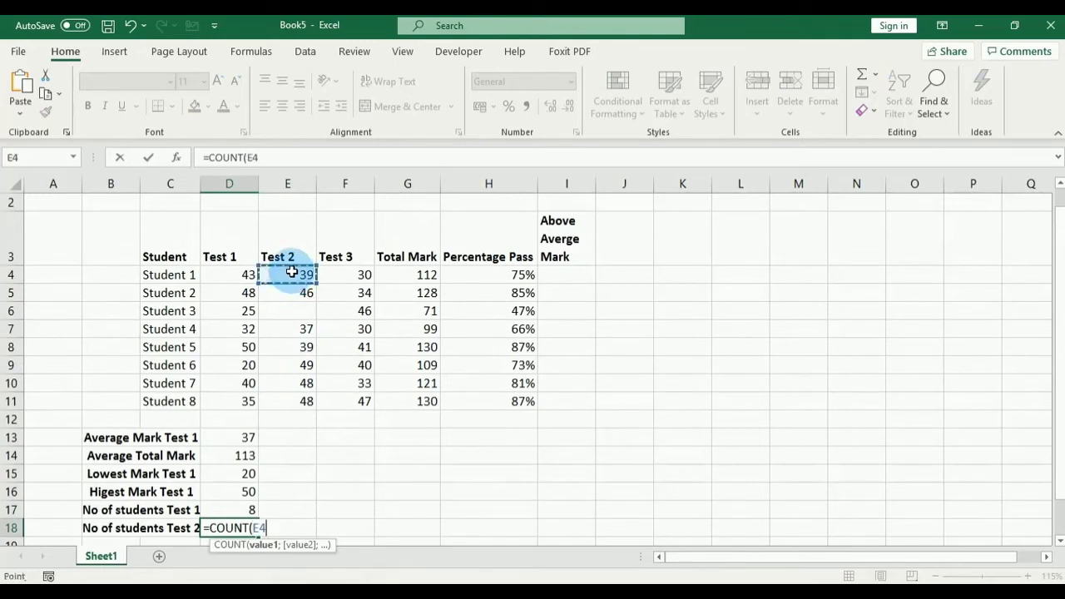
left_click_drag(291, 272, 286, 399)
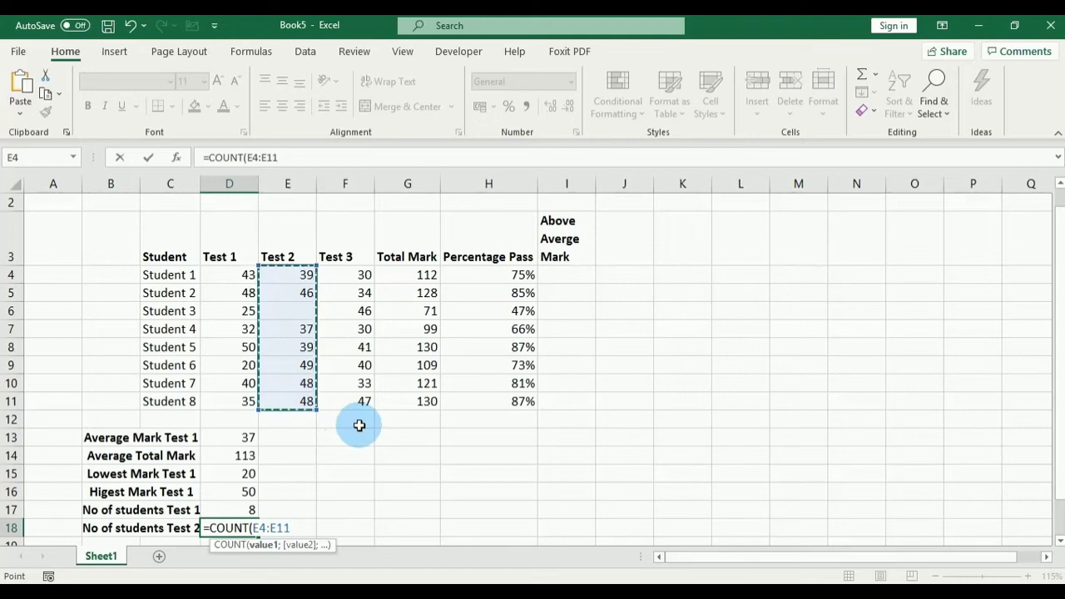
scroll(359, 424, "down", 1)
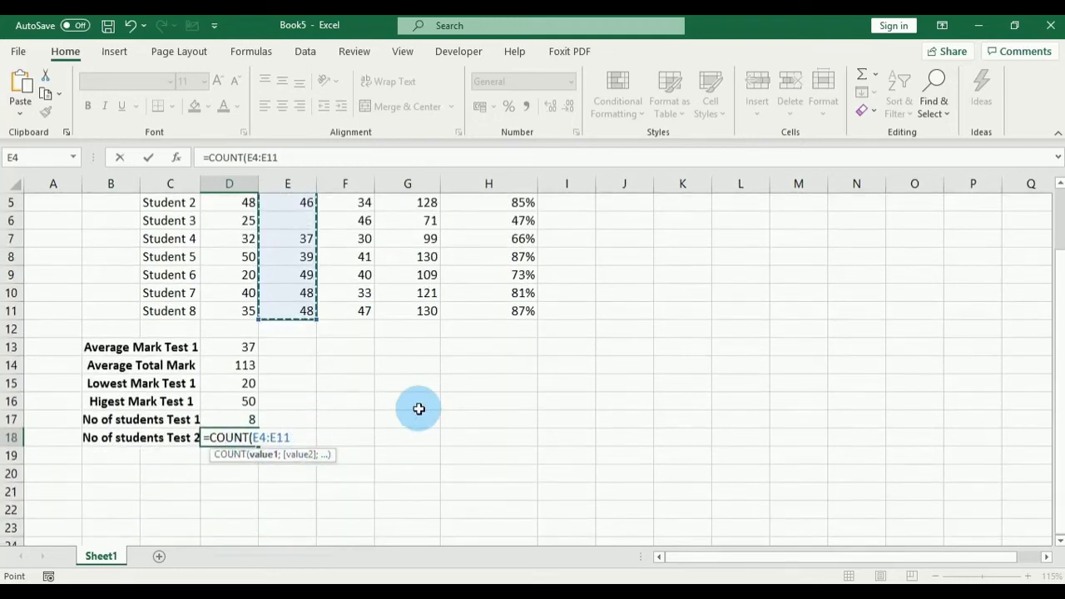
type(")")
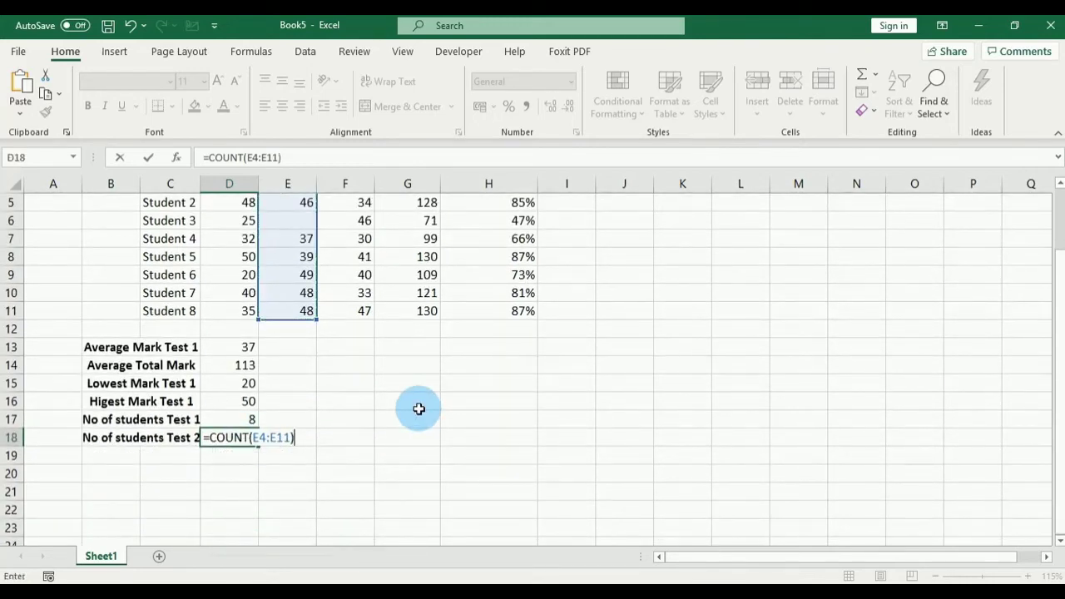
key("Return")
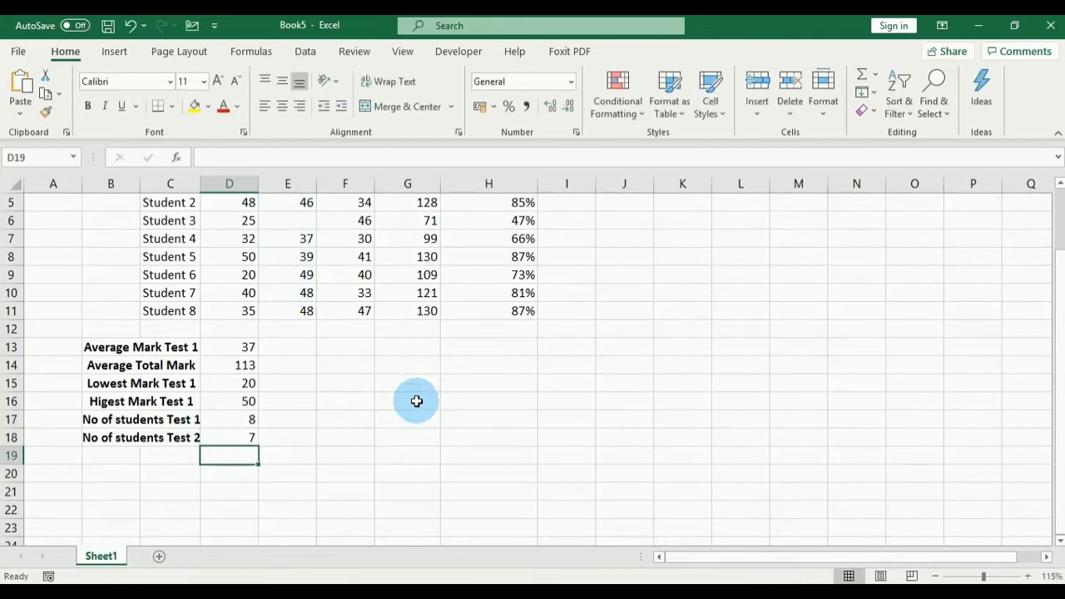
scroll(416, 400, "up", 1)
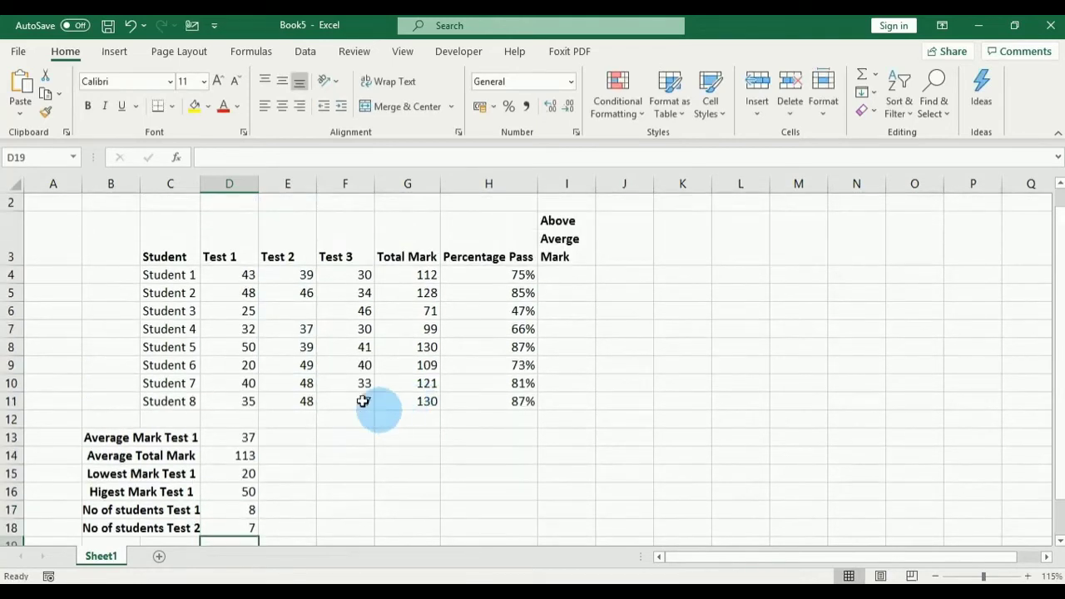
left_click(291, 276)
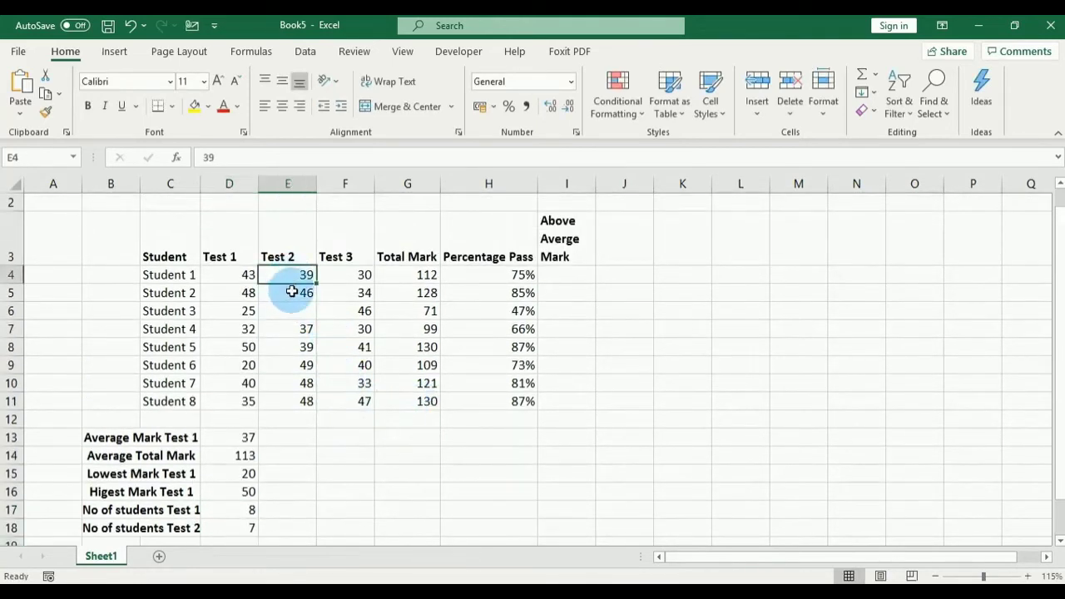
left_click(292, 291)
left_click(298, 328)
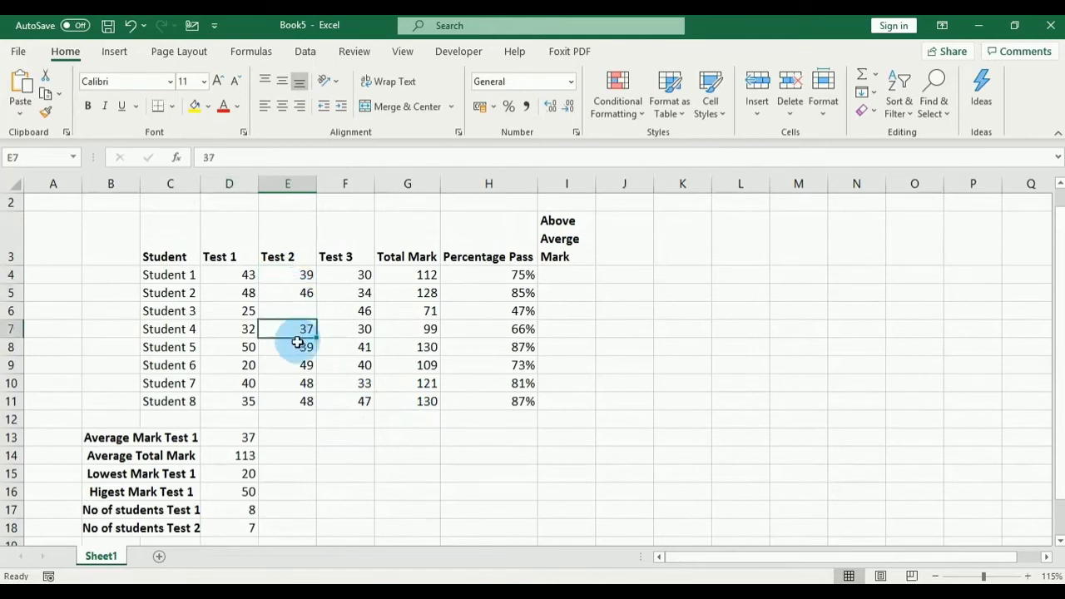
left_click(297, 346)
left_click(291, 366)
left_click(291, 385)
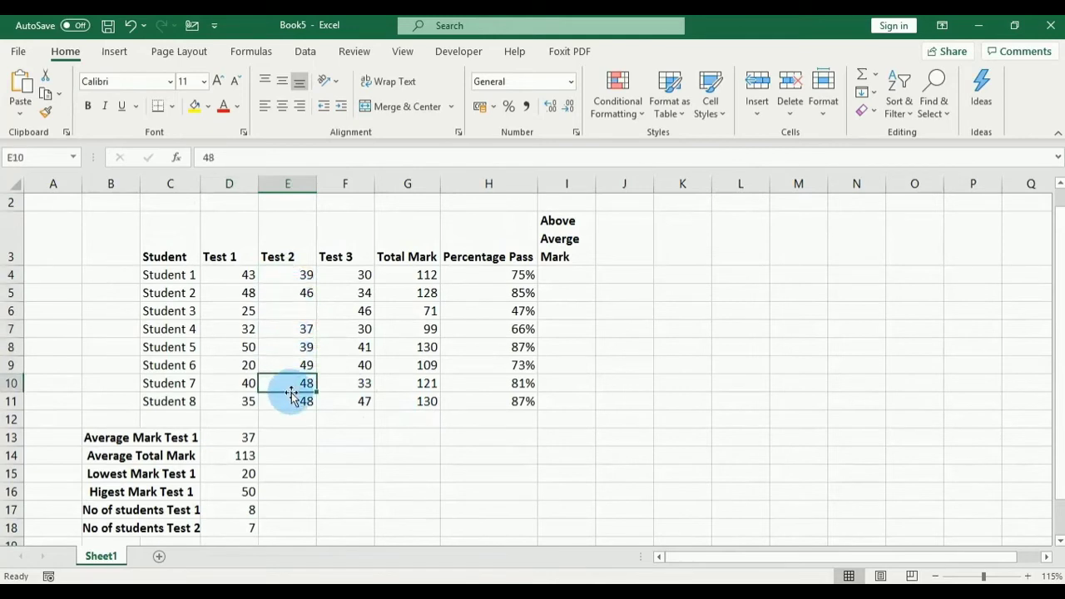
left_click(290, 400)
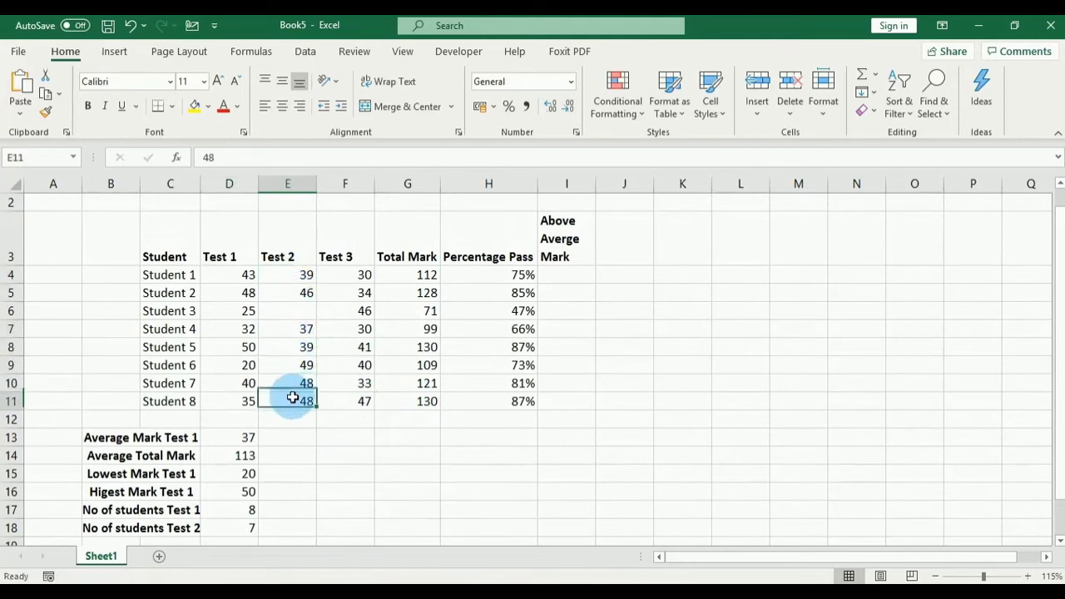
left_click(291, 310)
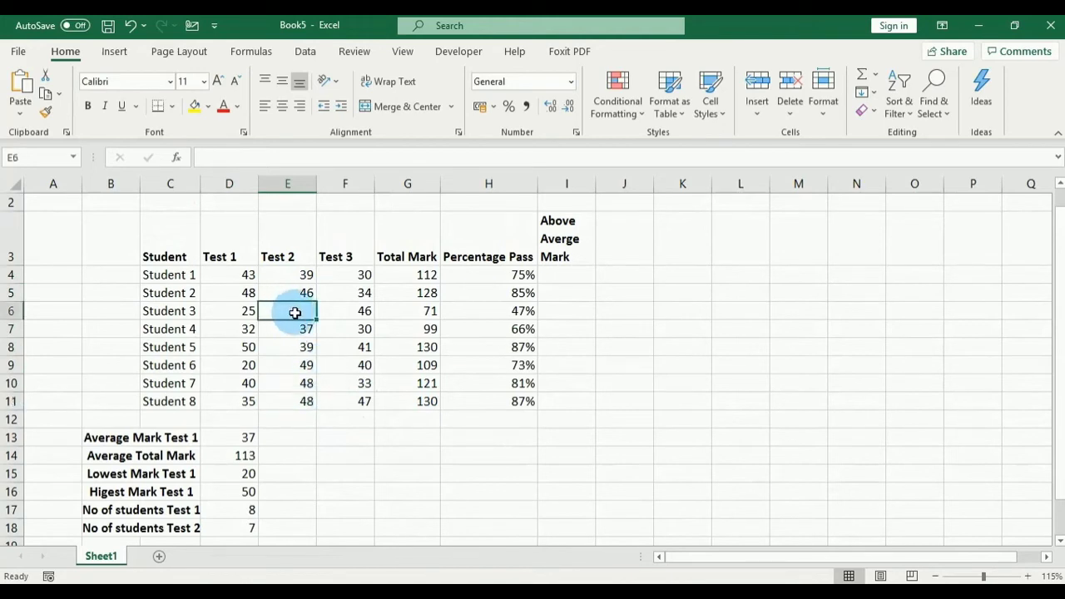
scroll(285, 368, "down", 1)
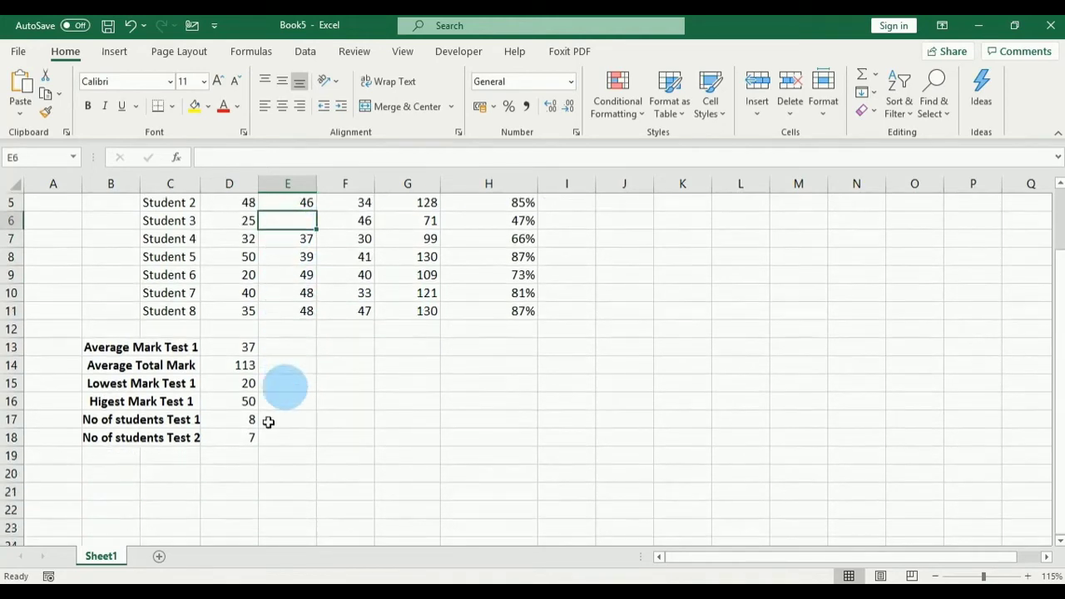
left_click(242, 441)
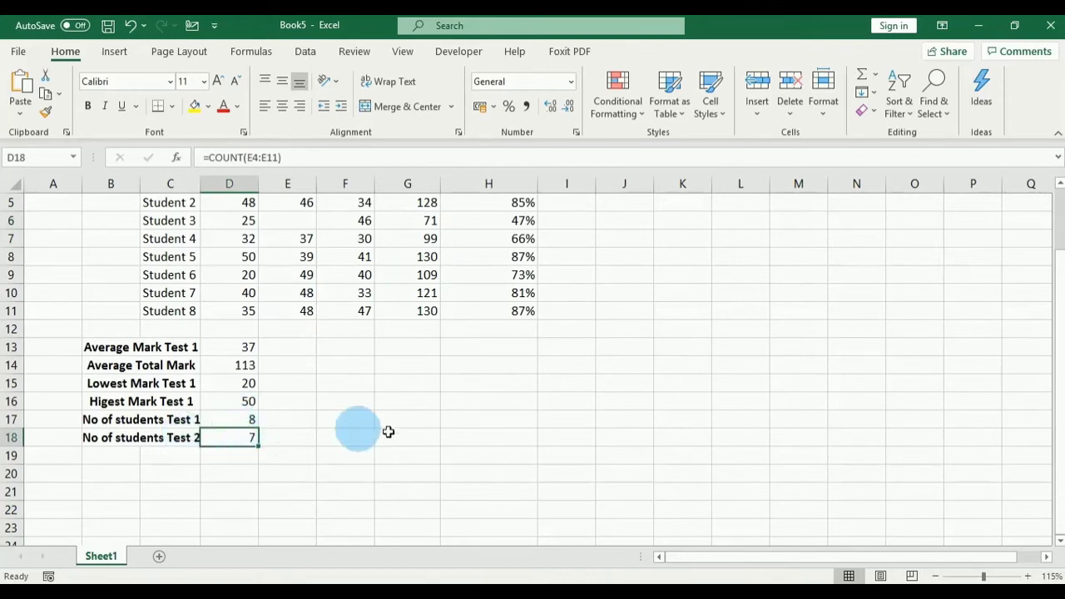
scroll(892, 424, "up", 1)
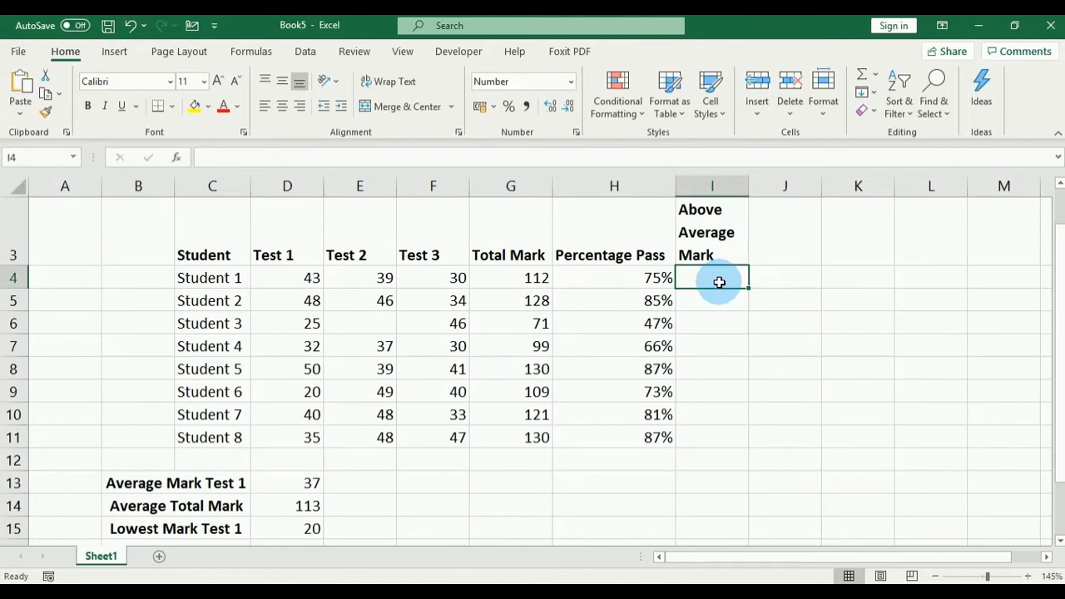
Step: Review the average formula in D14 and Student 1's total formula in G4, then select I4
left_click(131, 505)
left_click(278, 502)
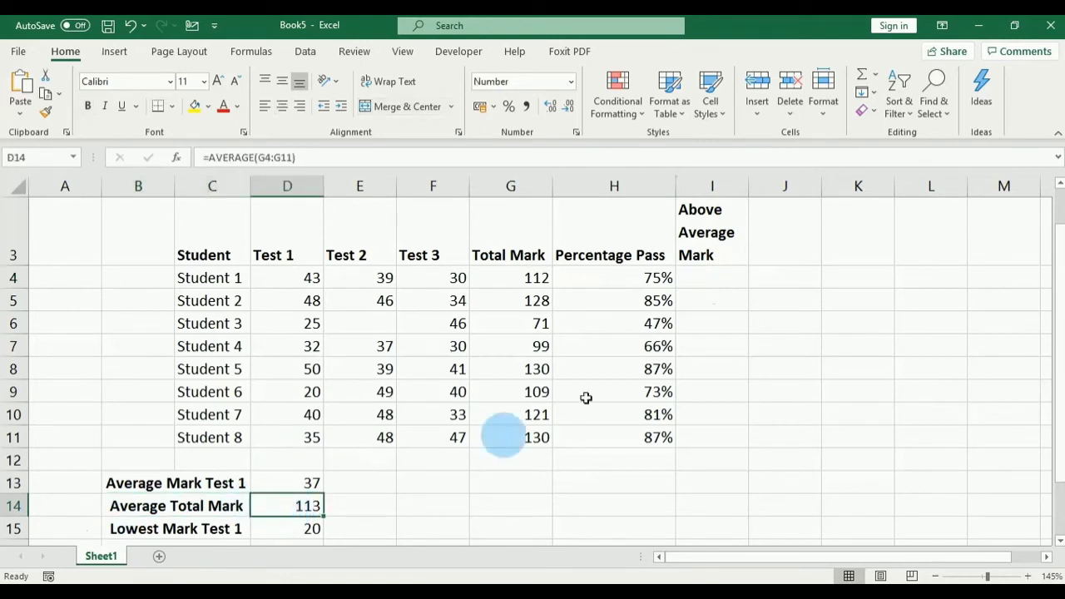
left_click(509, 277)
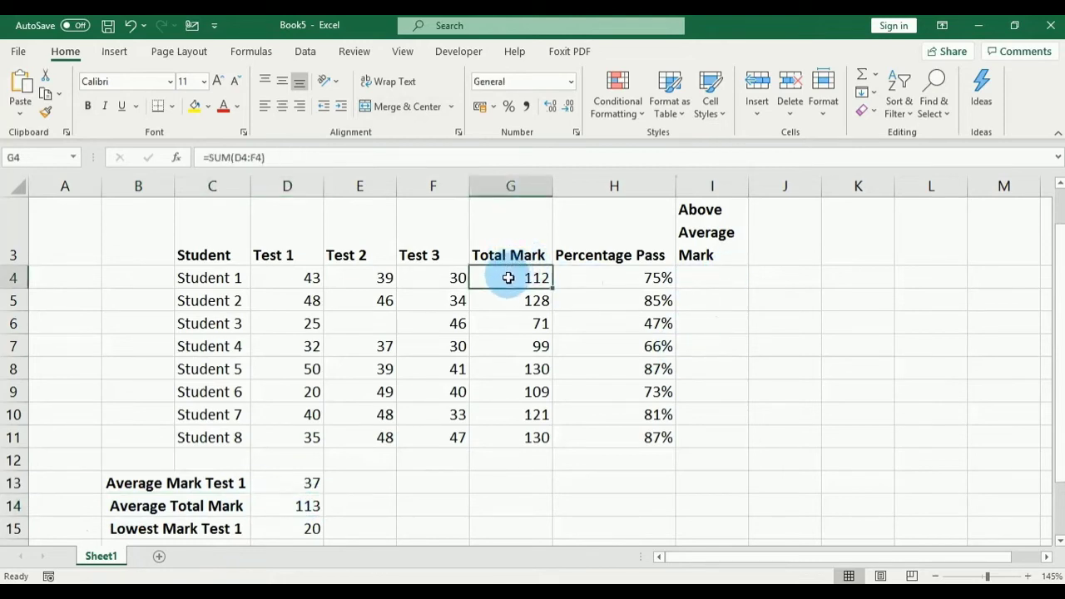
left_click(703, 275)
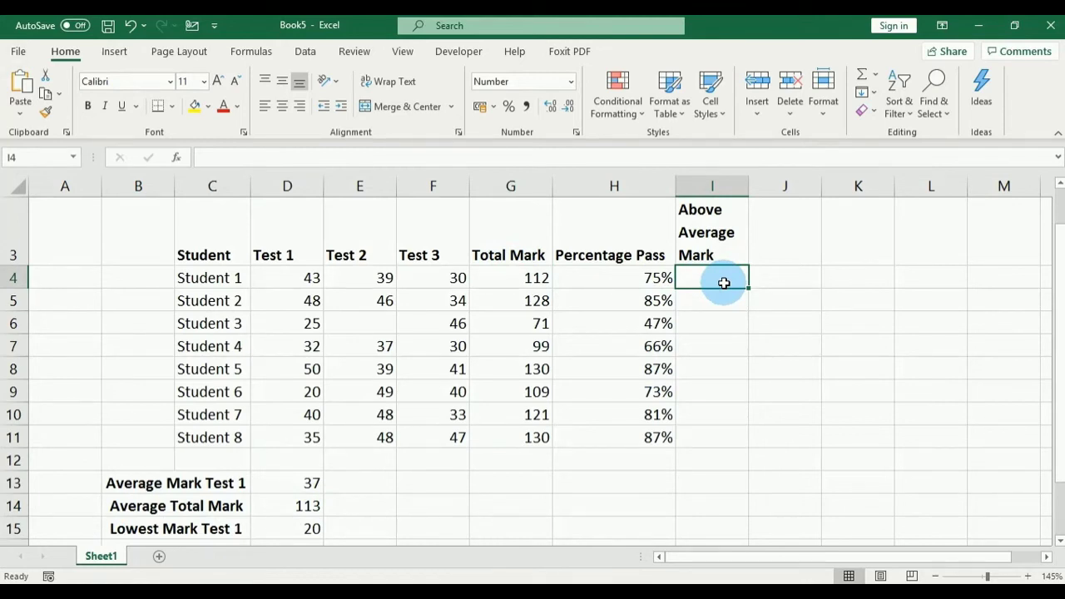
Step: Enter =G4-D14 in I4 for Student 1's difference from the average, then reselect I4
type("=")
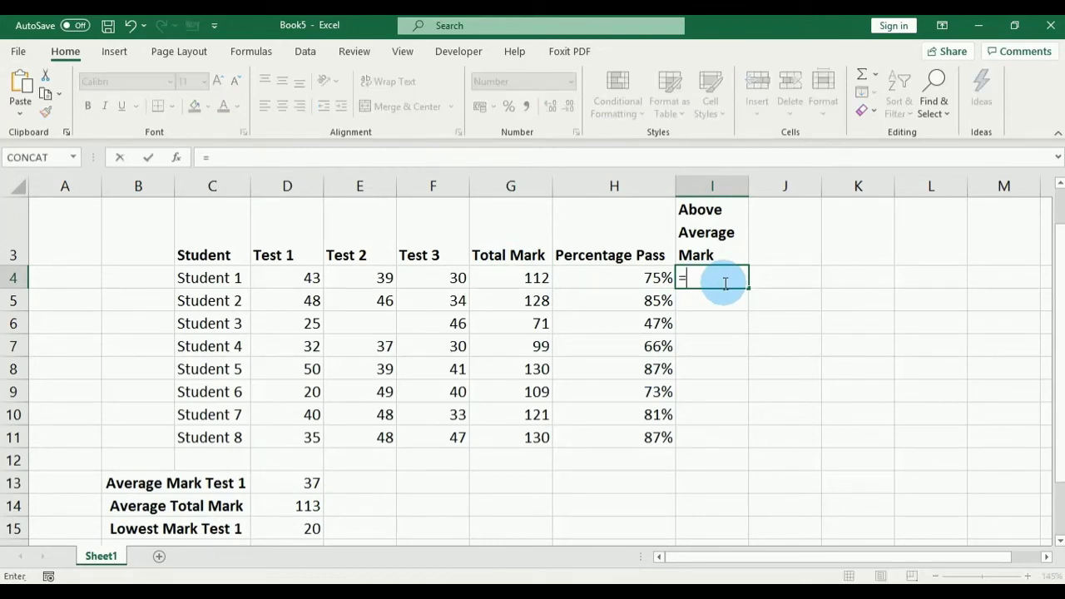
left_click(539, 280)
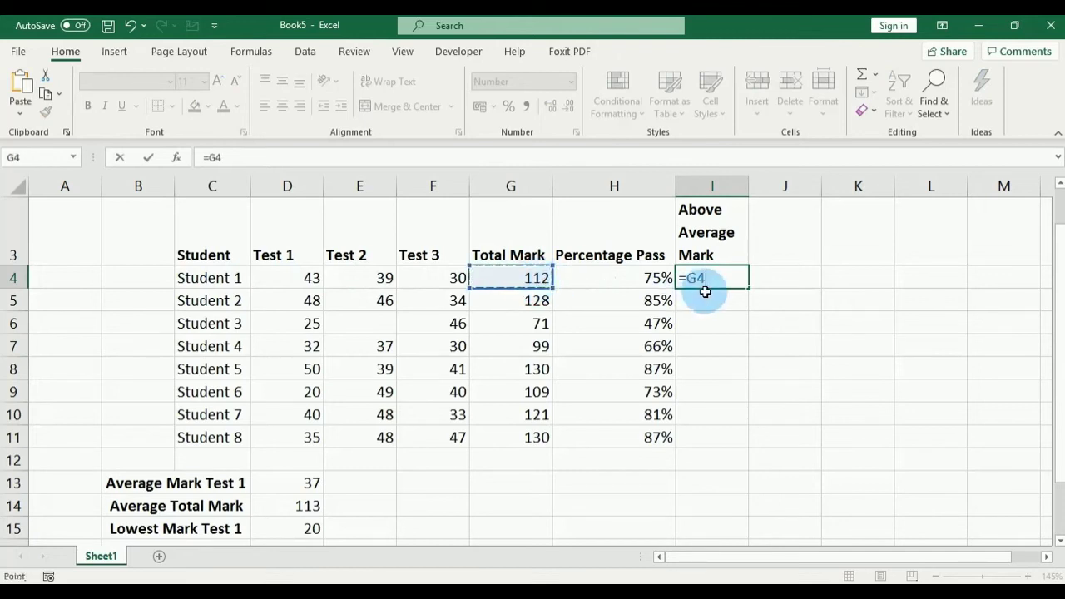
type("-")
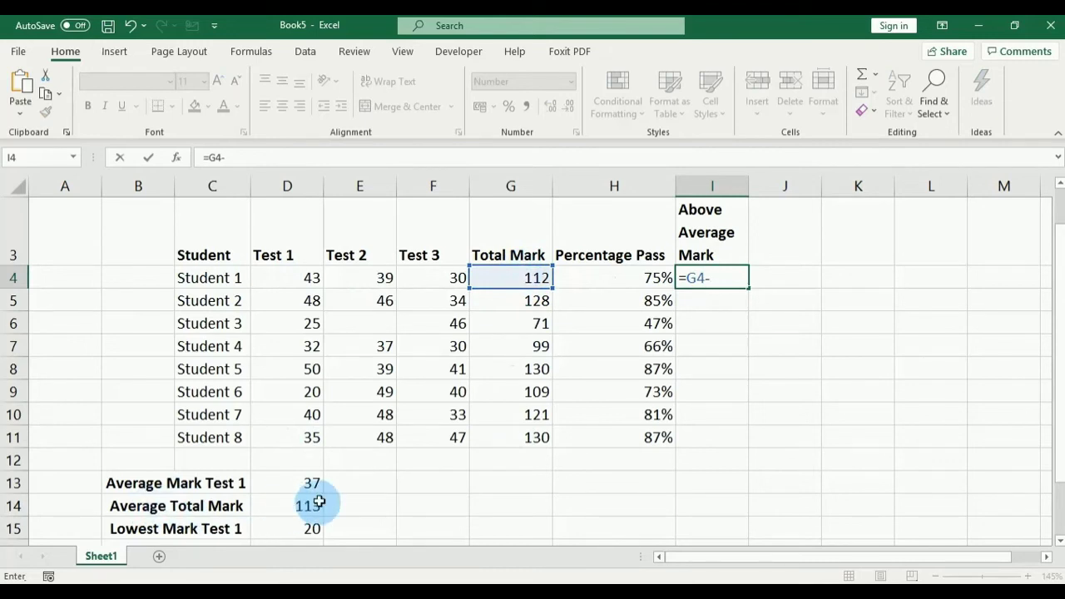
left_click(293, 507)
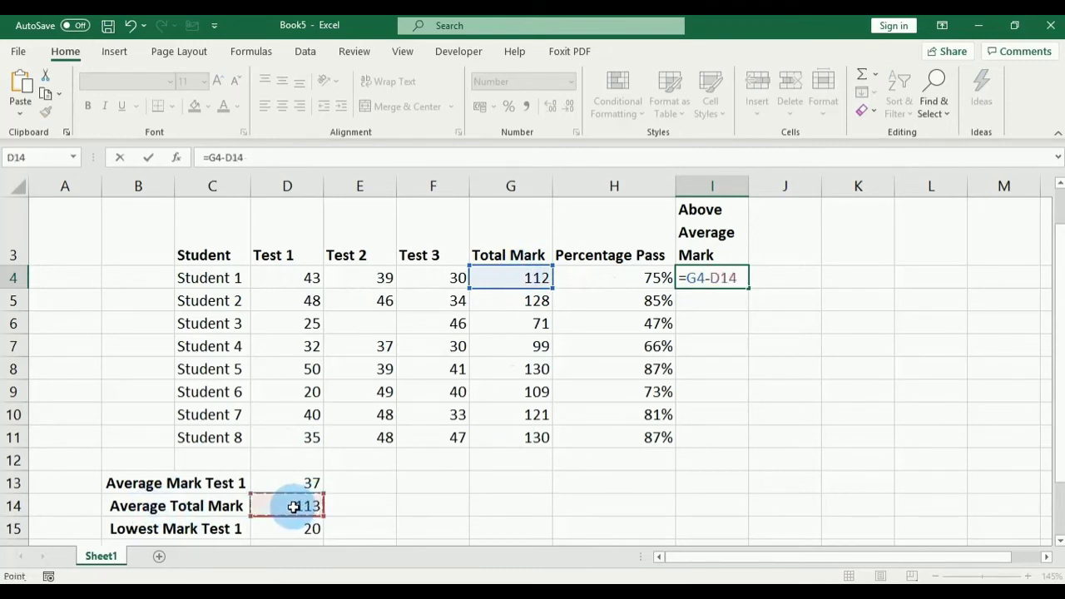
key("Return")
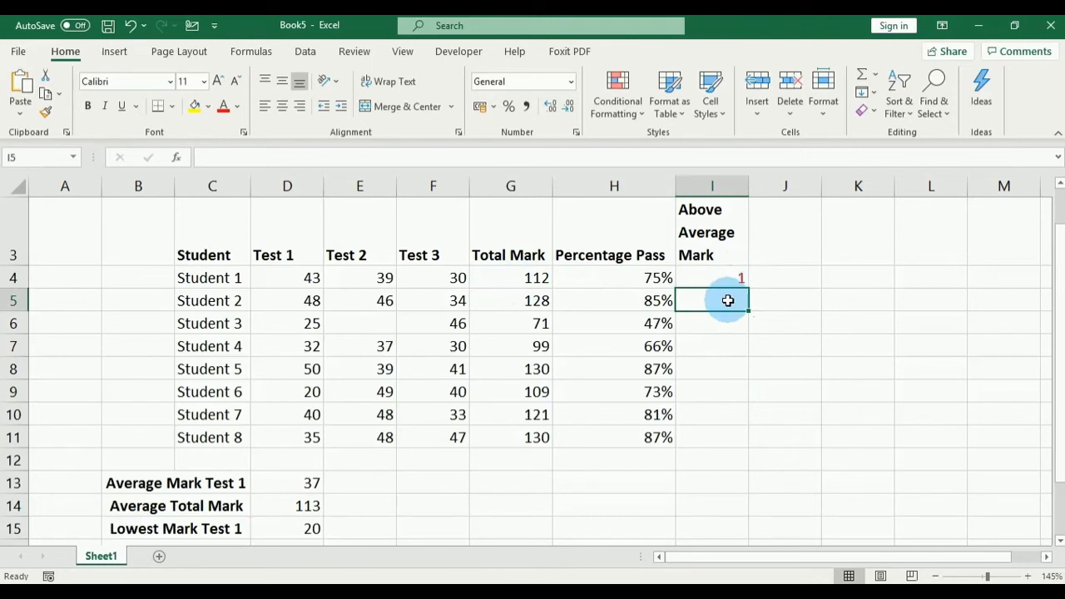
left_click(726, 279)
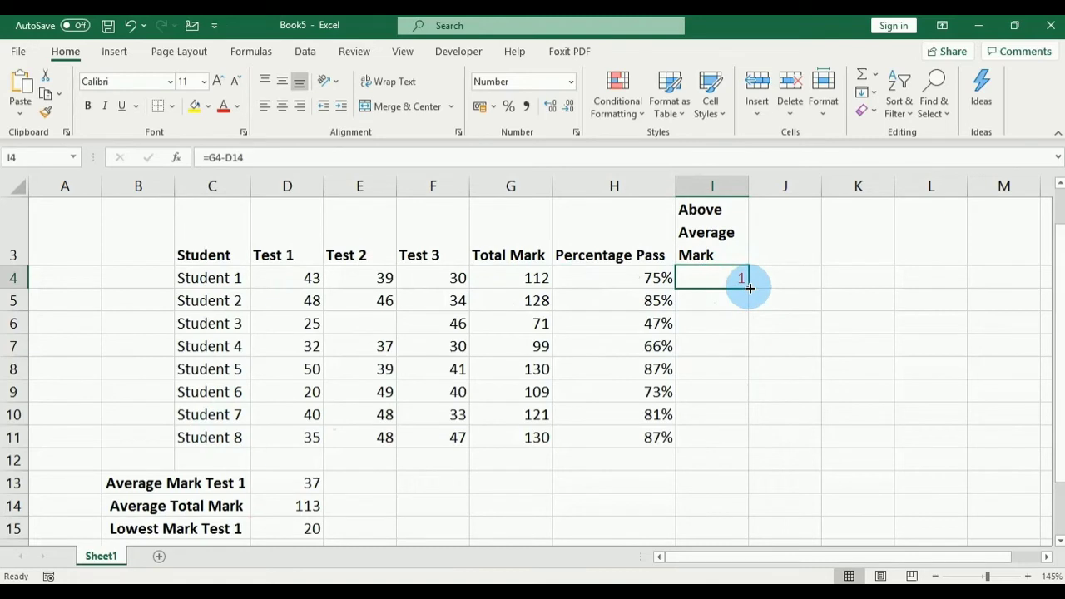
left_click_drag(749, 288, 751, 440)
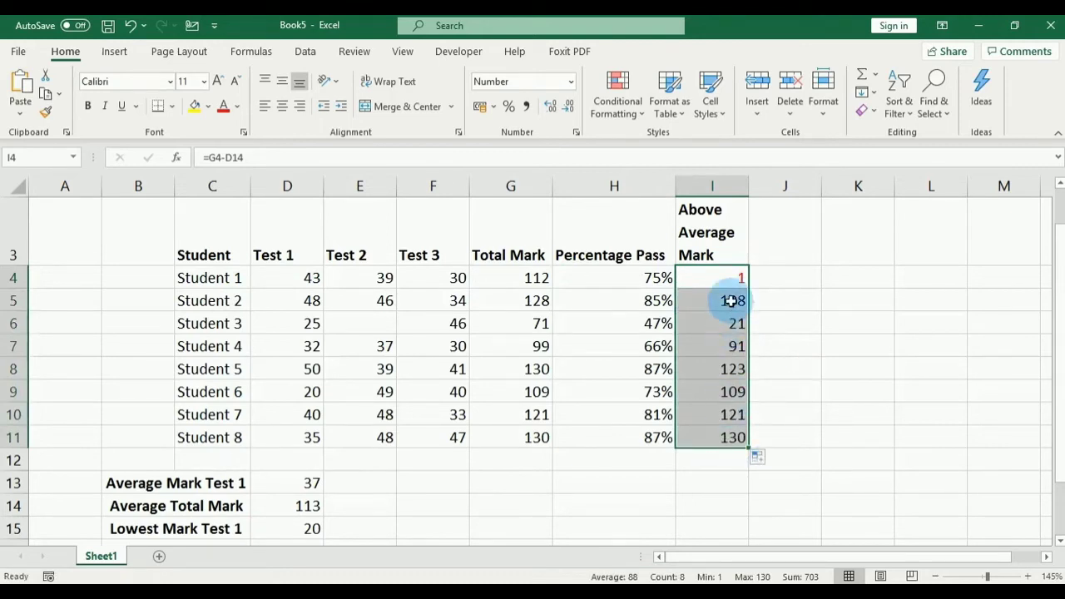
left_click(730, 439)
left_click_drag(730, 444, 719, 301)
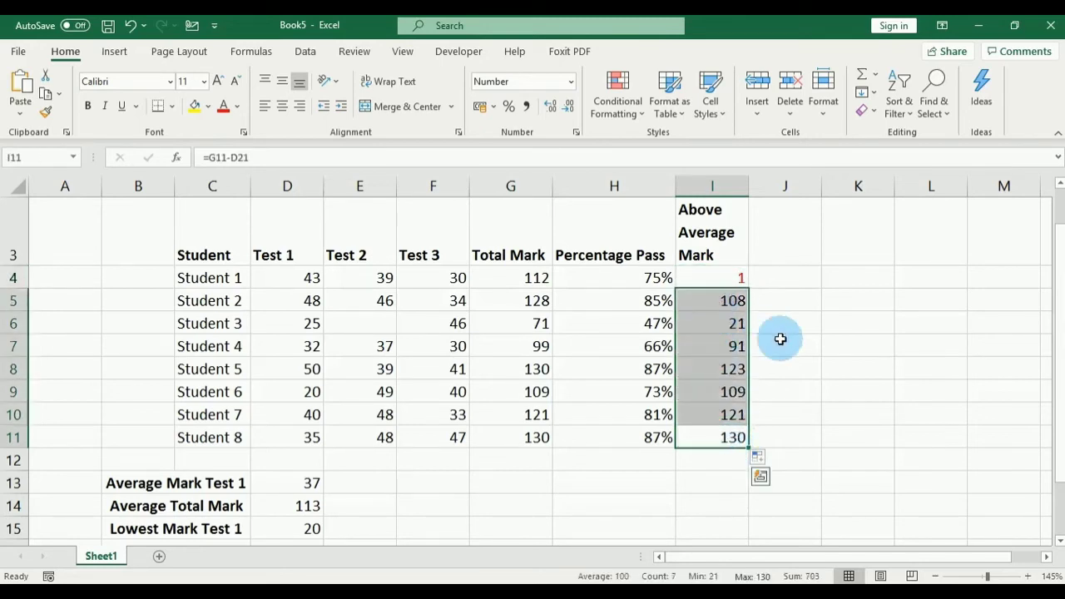
key("Delete")
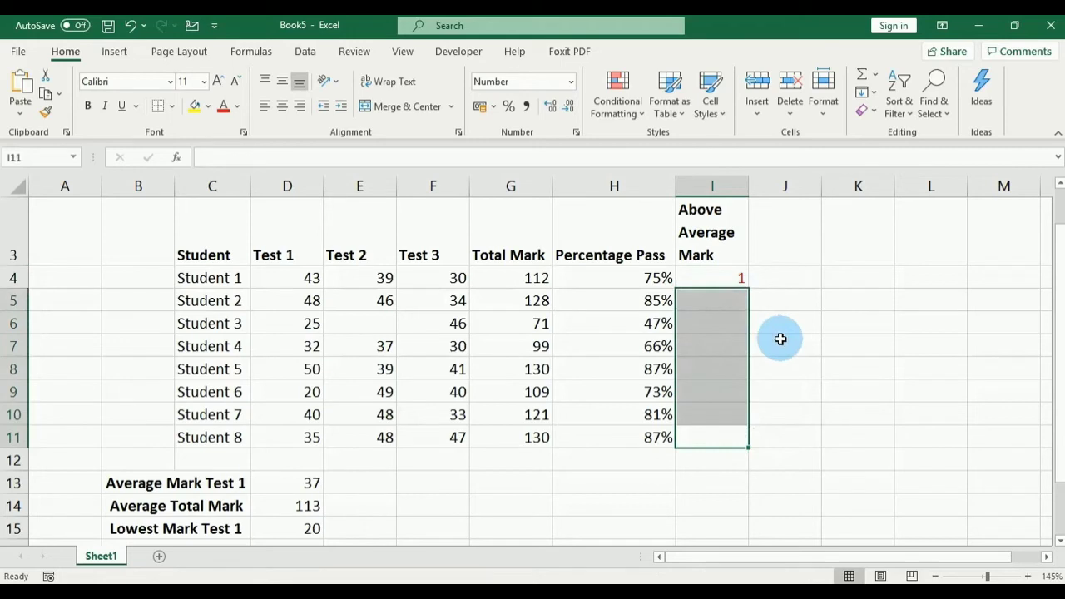
Step: Enter =G5-D14 in I5 for Student 2's difference from the average total mark
left_click(719, 297)
type("=")
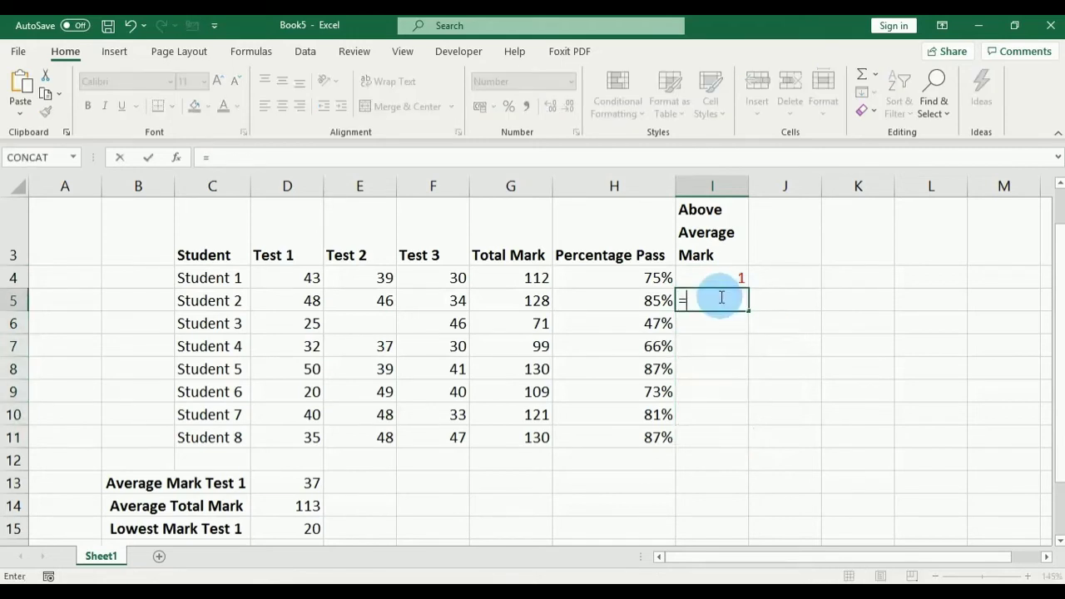
left_click(532, 301)
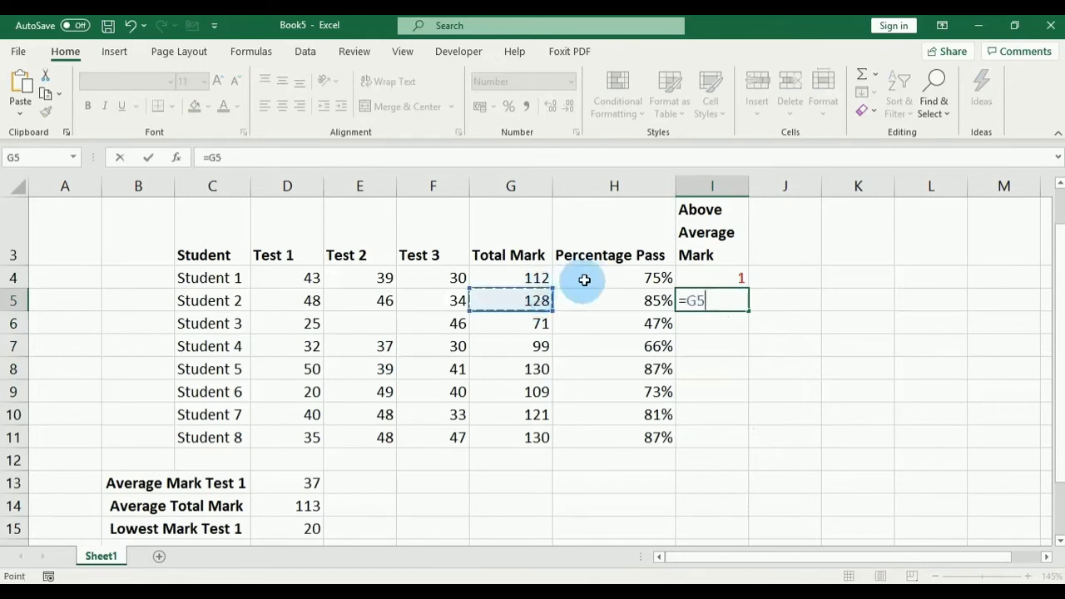
type("-")
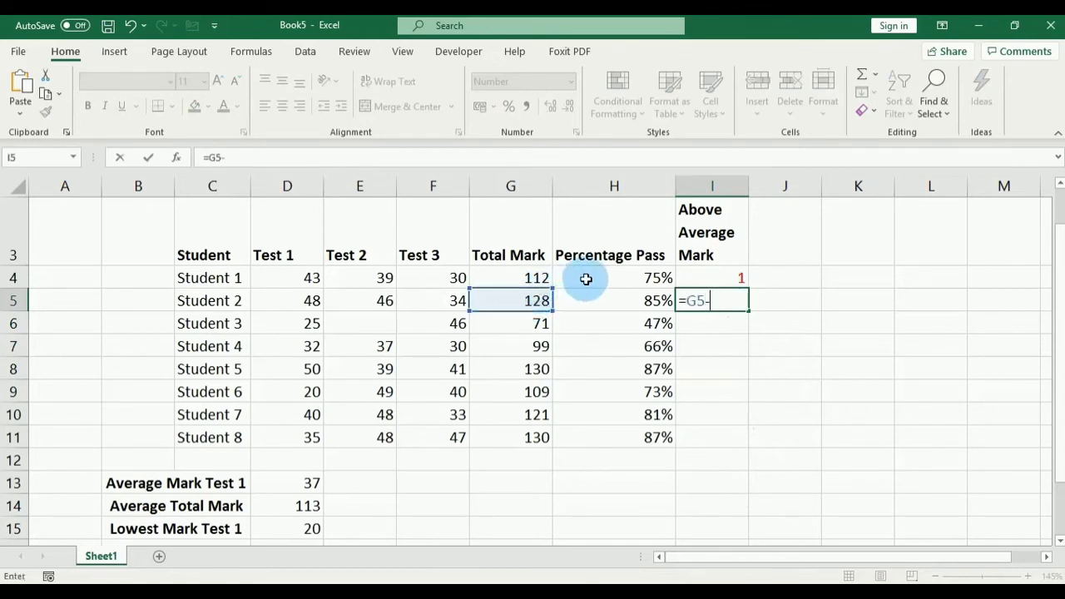
left_click(294, 506)
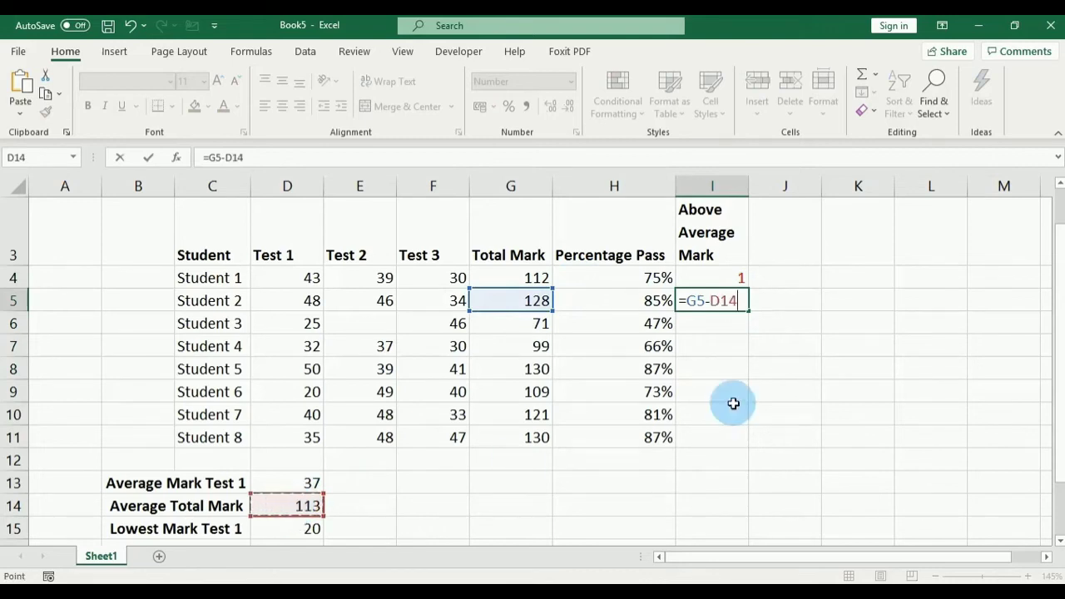
key("Return")
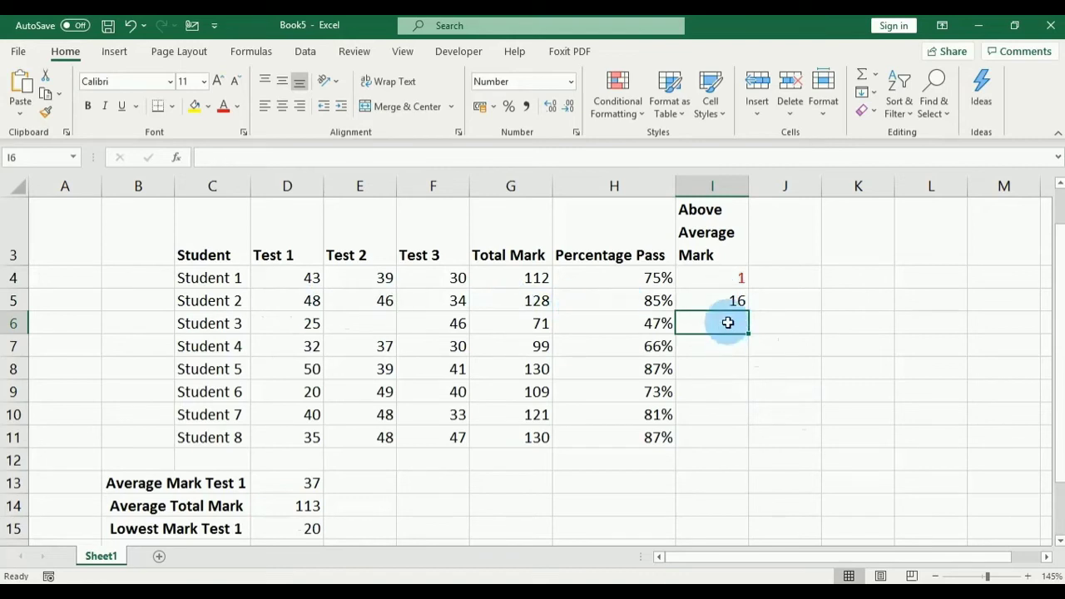
Step: Enter =G6-D14 and =G7-D14 in I6 and I7, giving 42 and 14
type("=")
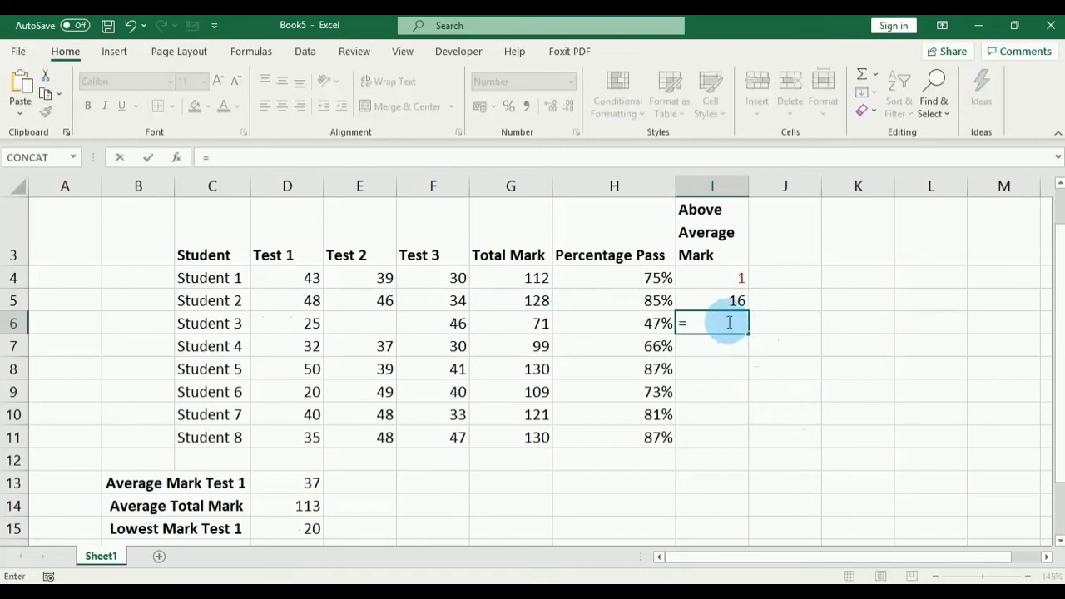
left_click(528, 323)
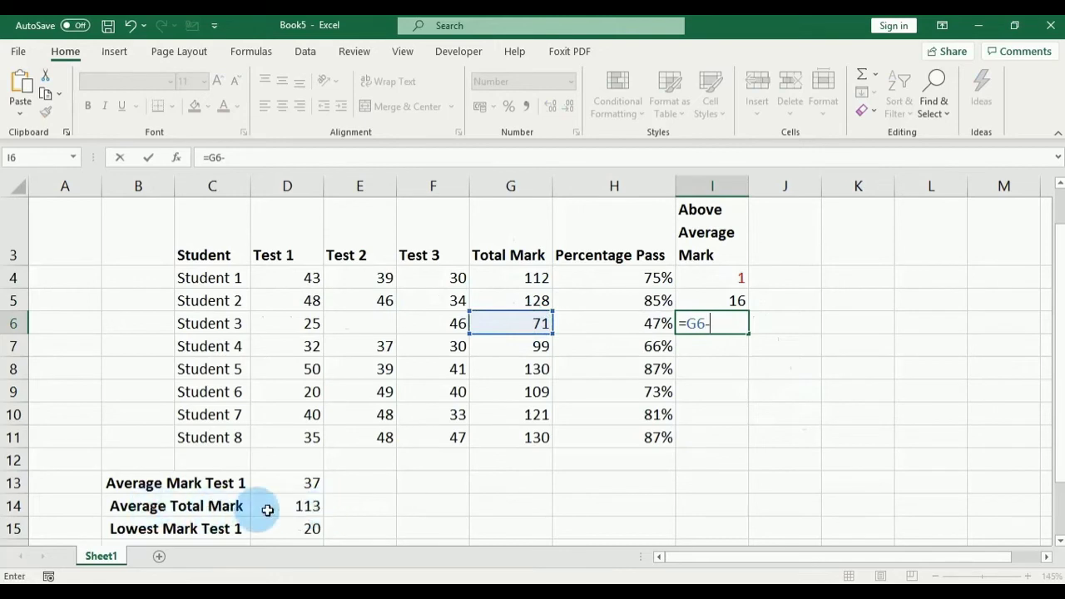
left_click(296, 506)
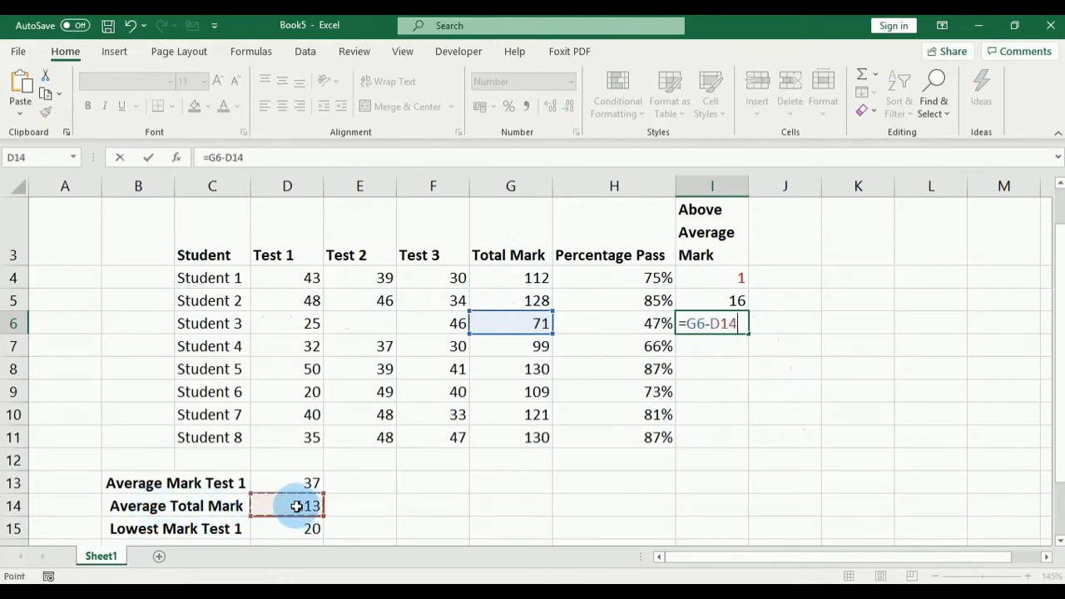
key("Return")
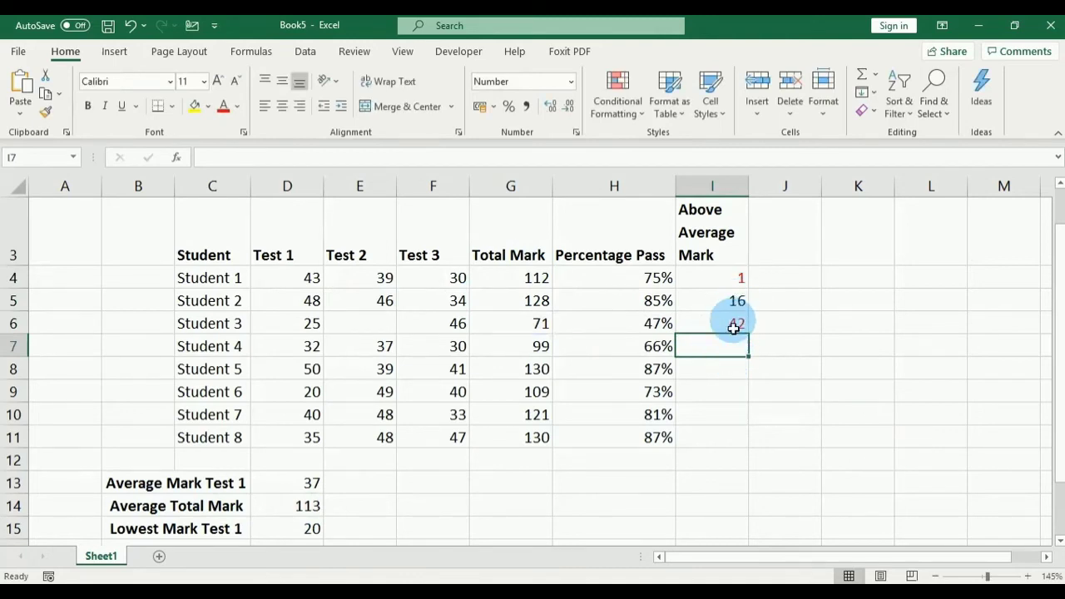
type("=")
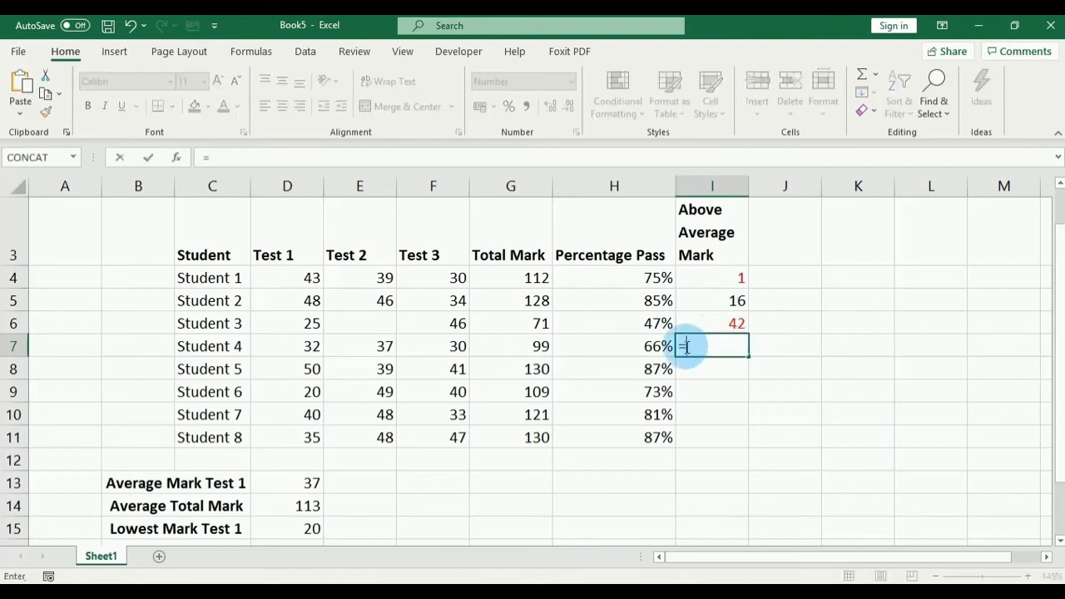
left_click(527, 345)
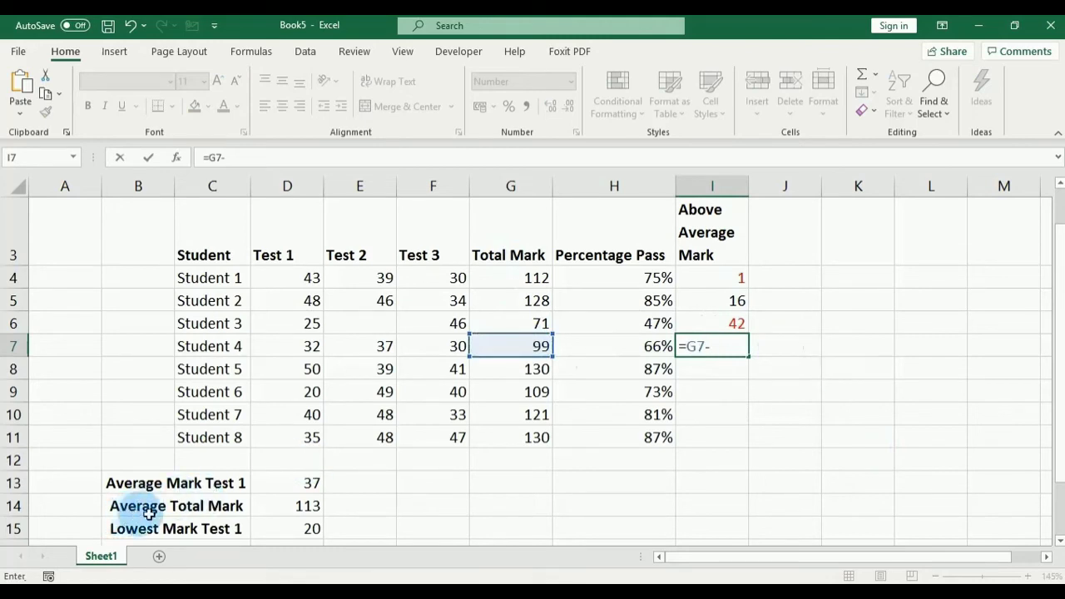
left_click(301, 505)
key("Return")
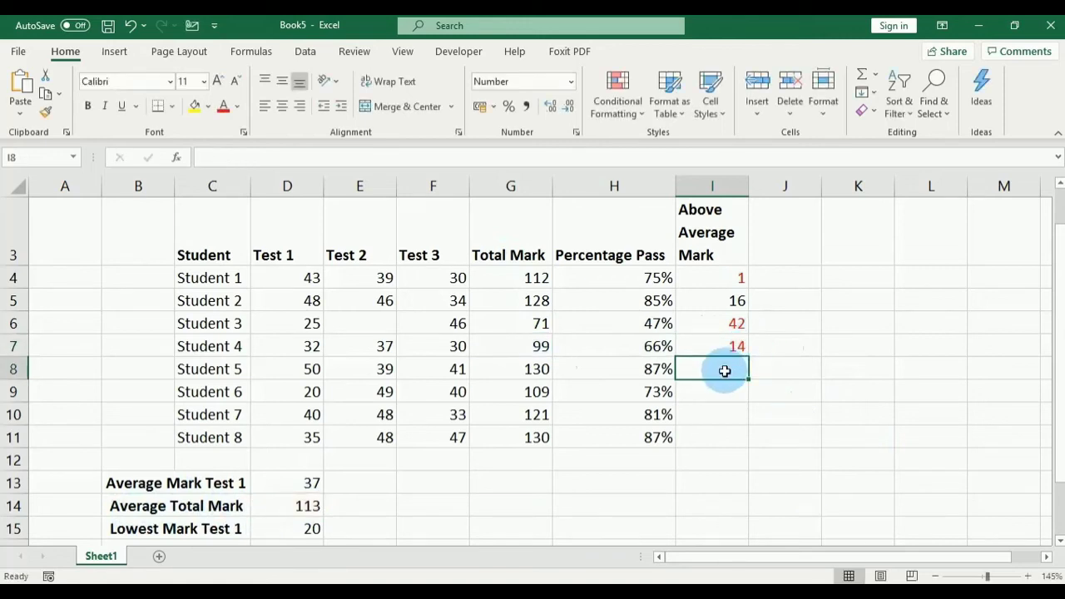
Step: Enter =G8-D14 and =G9-D14 in I8 and I9 for Students 5 and 6
type("=")
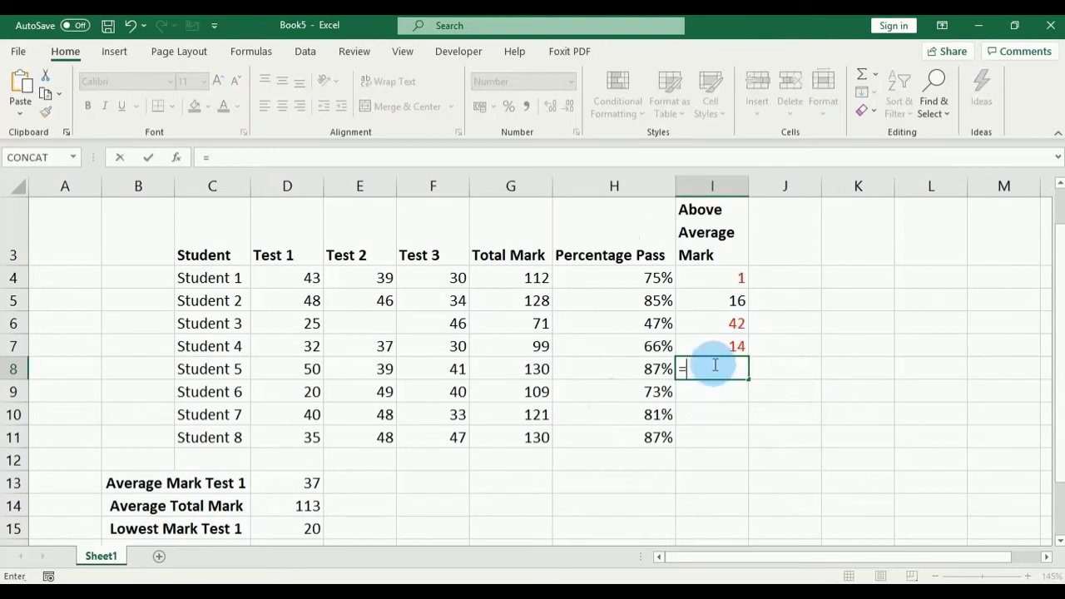
left_click(512, 370)
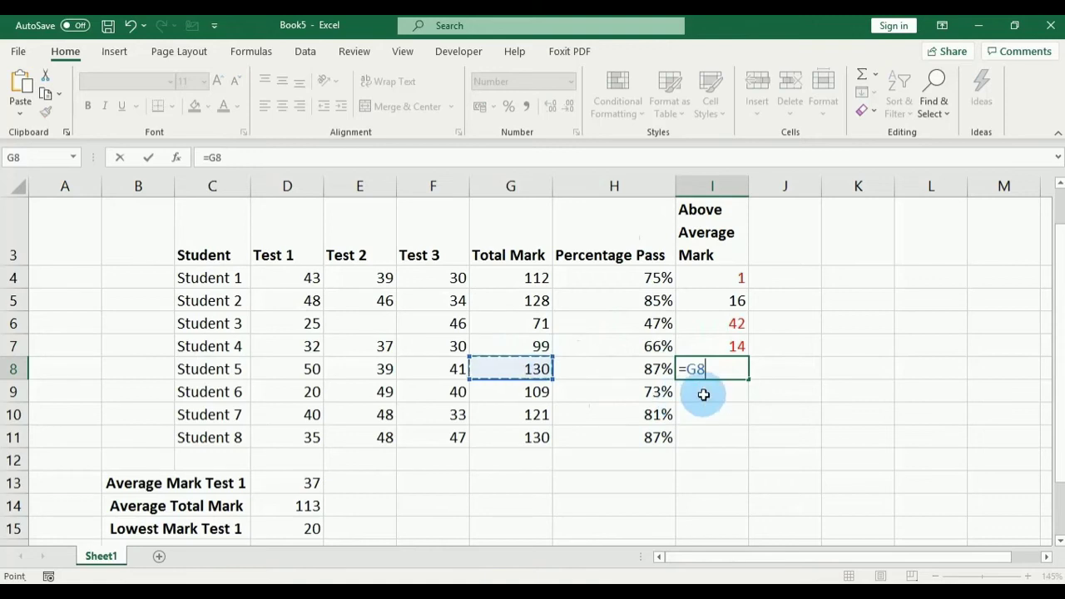
type("-")
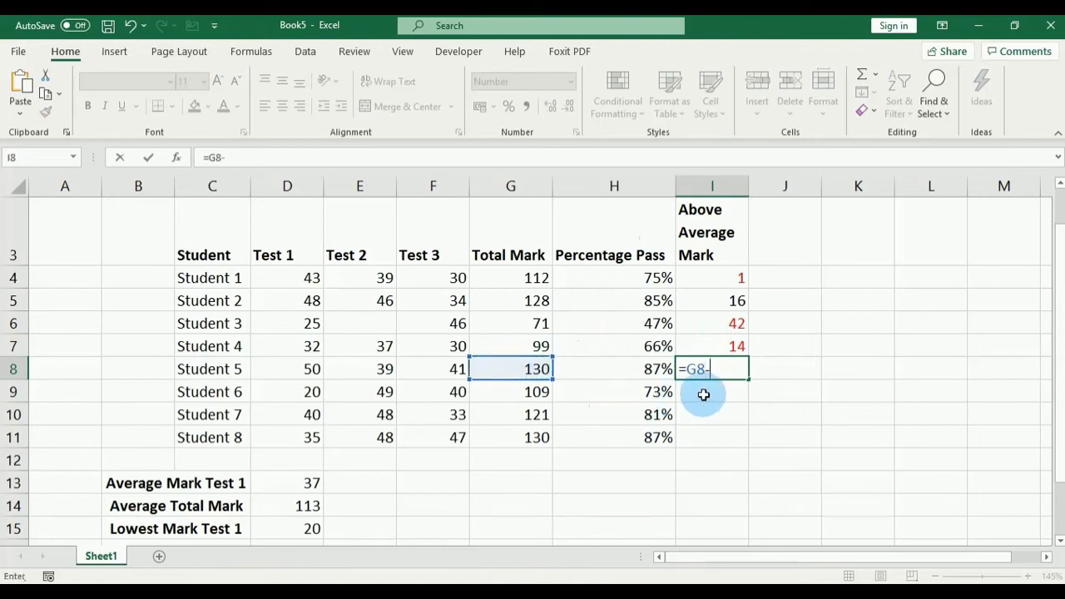
left_click(288, 506)
key("Return")
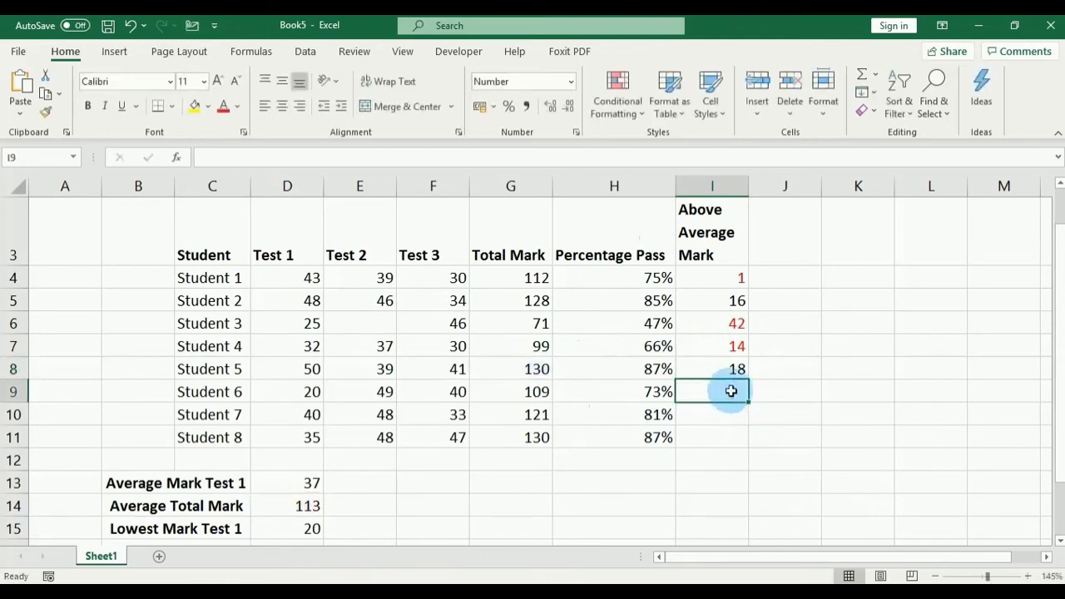
type("=")
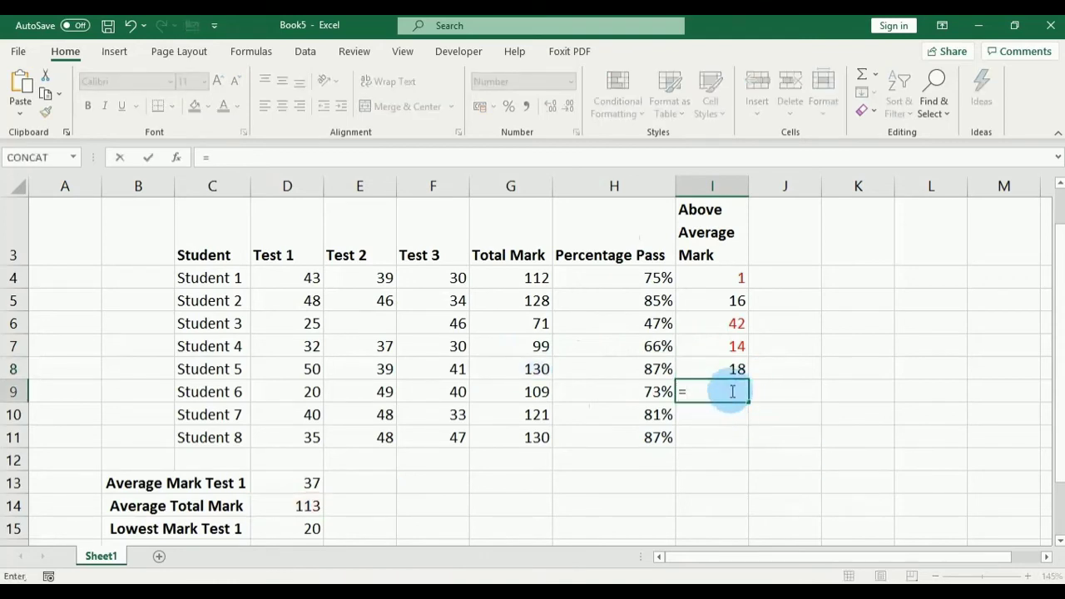
left_click(532, 392)
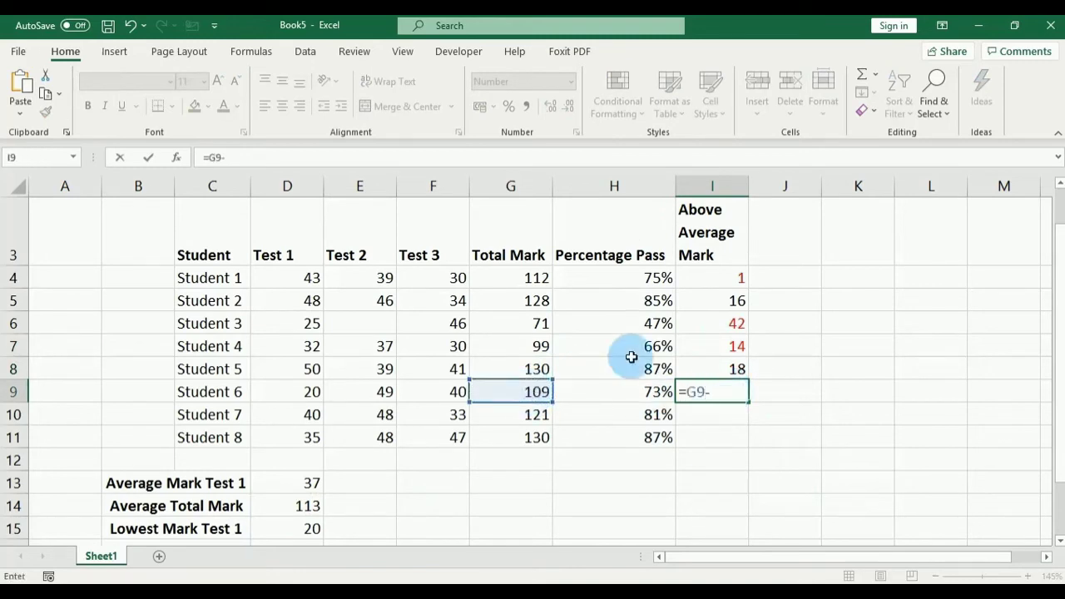
left_click(282, 504)
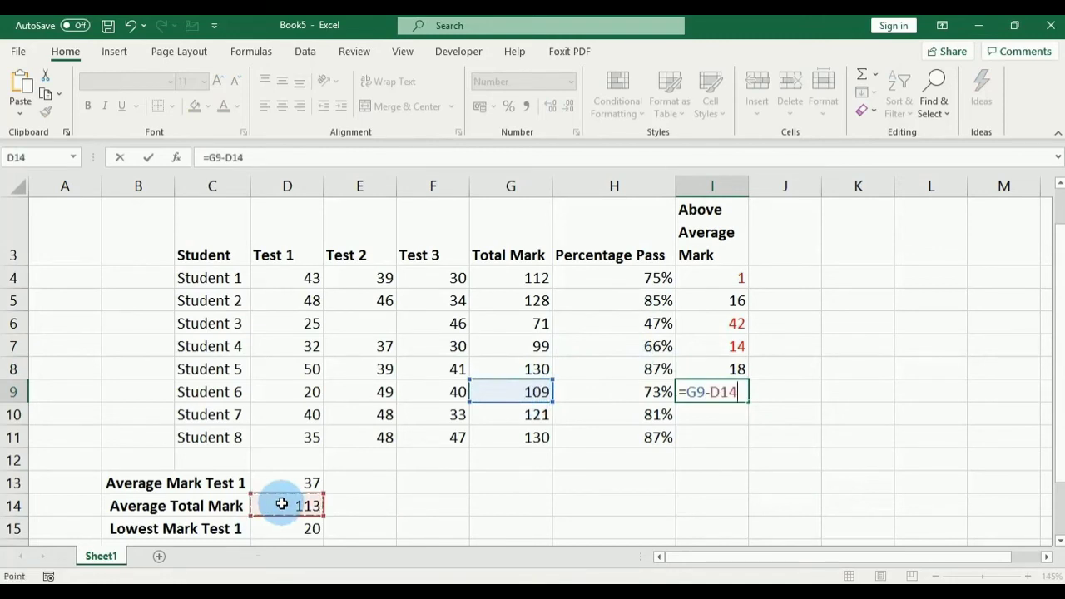
key("Return")
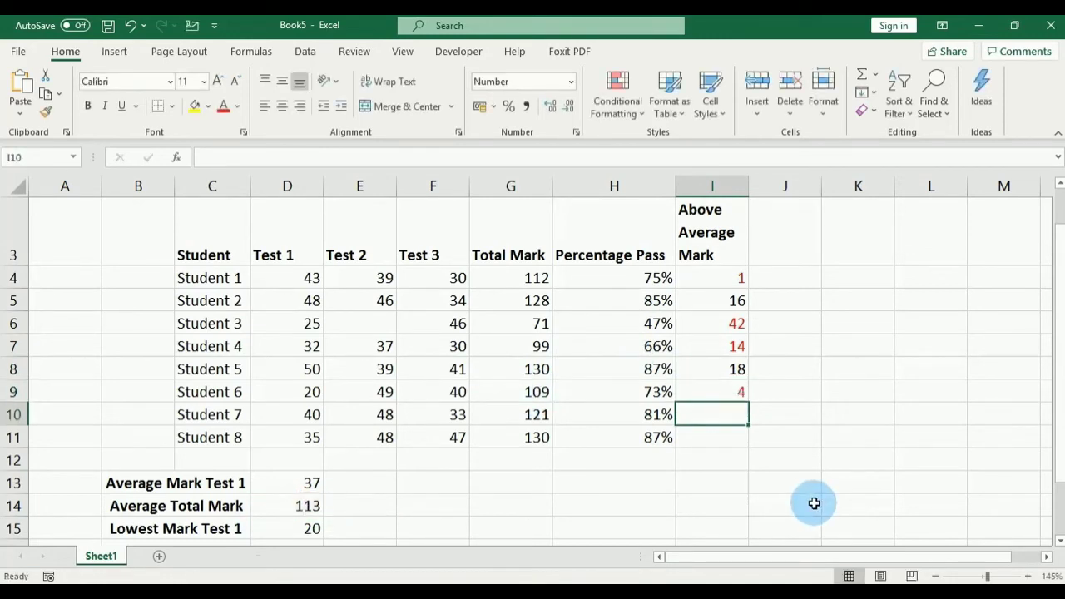
Step: Enter =G10-D14 and =G11-D14 in I10 and I11 for Students 7 and 8
type("=")
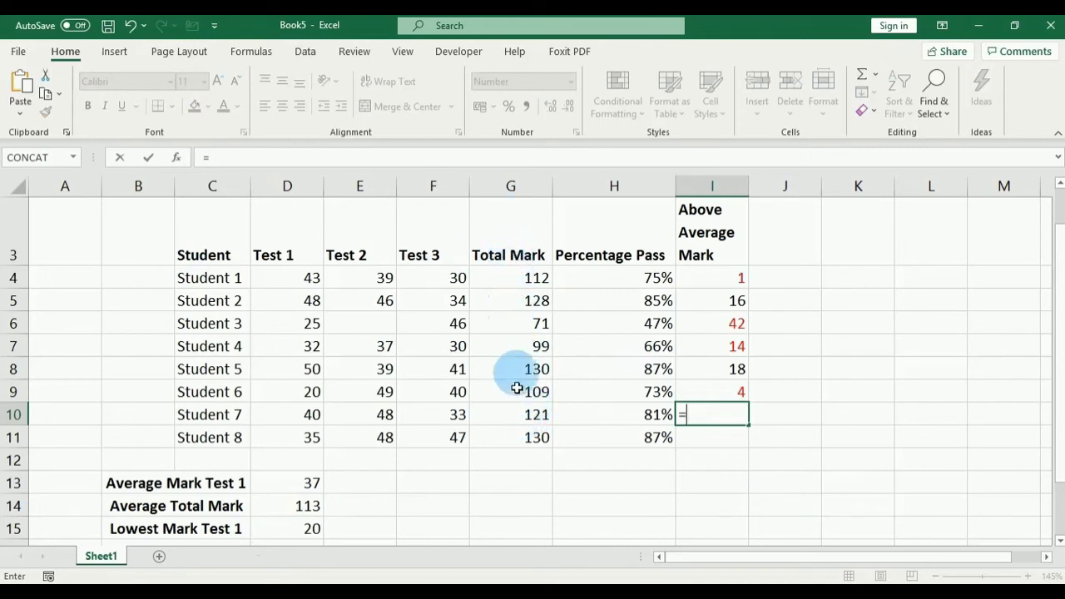
left_click(518, 415)
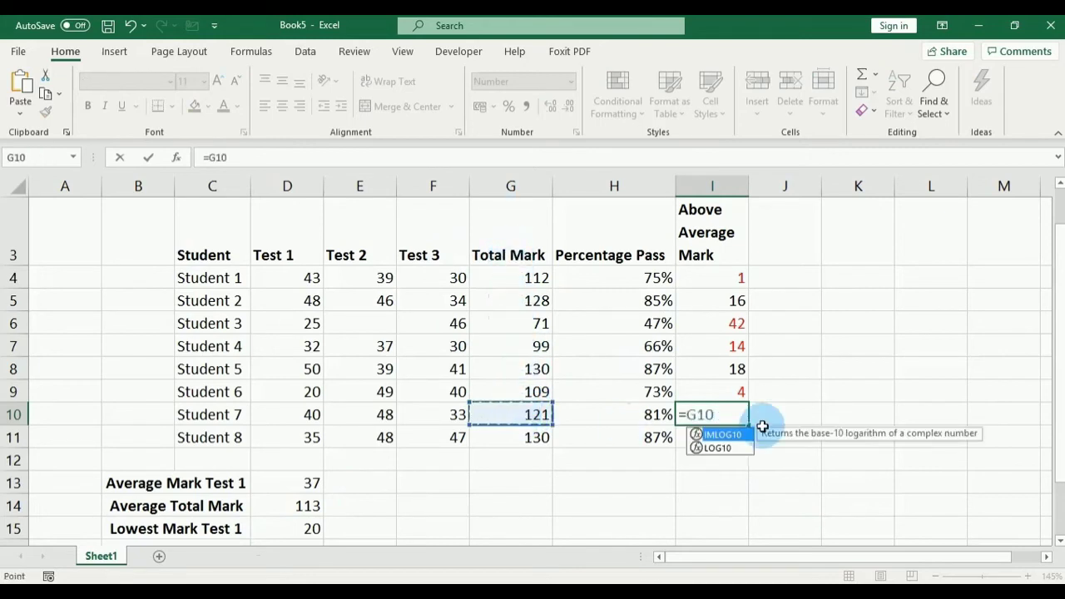
type("-")
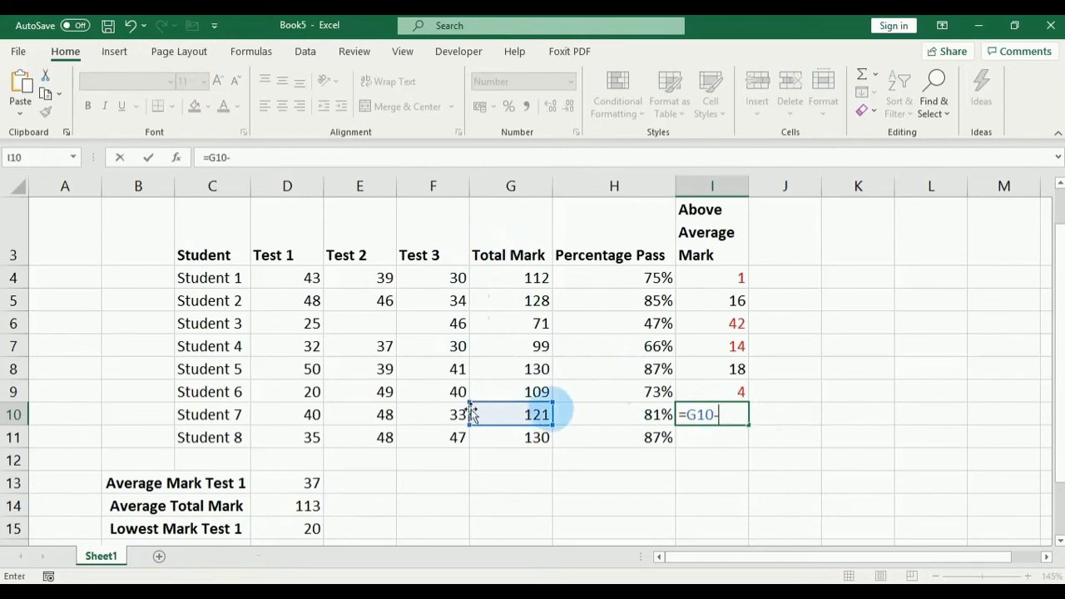
left_click(297, 506)
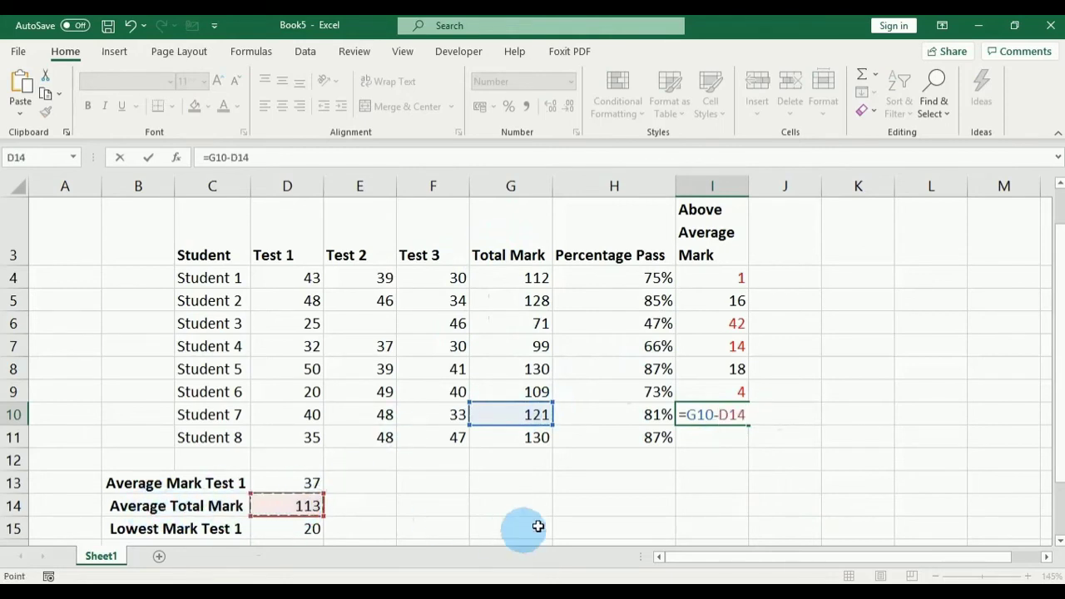
key("Return")
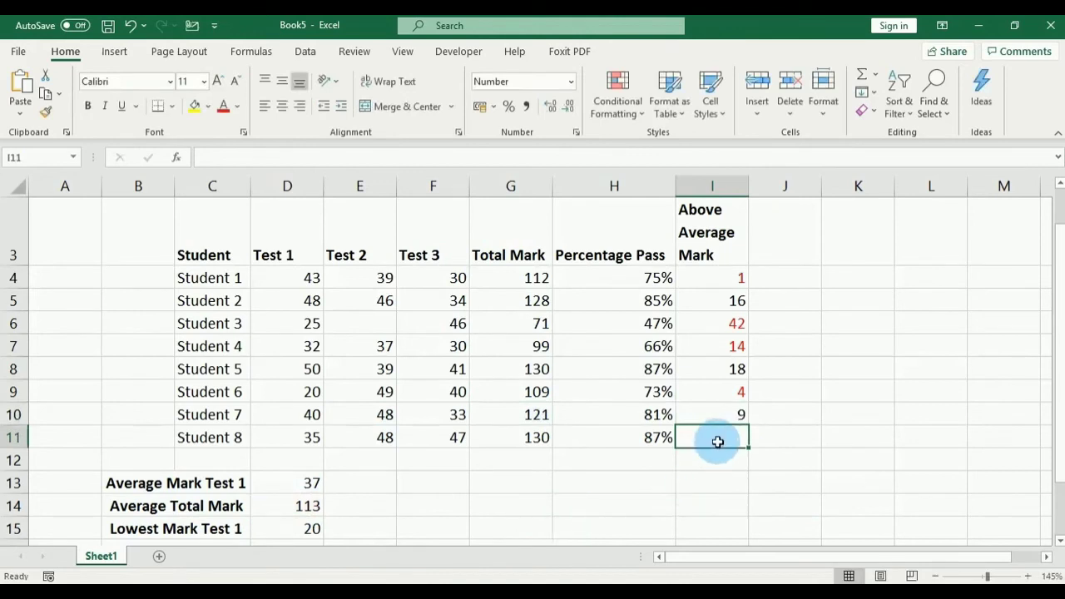
type("=")
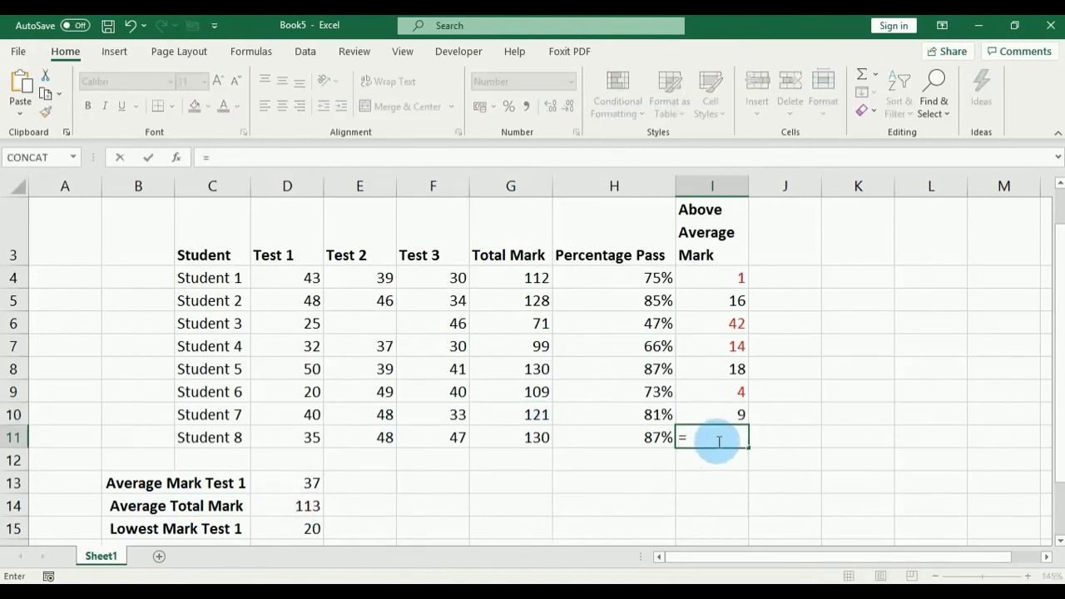
left_click(517, 438)
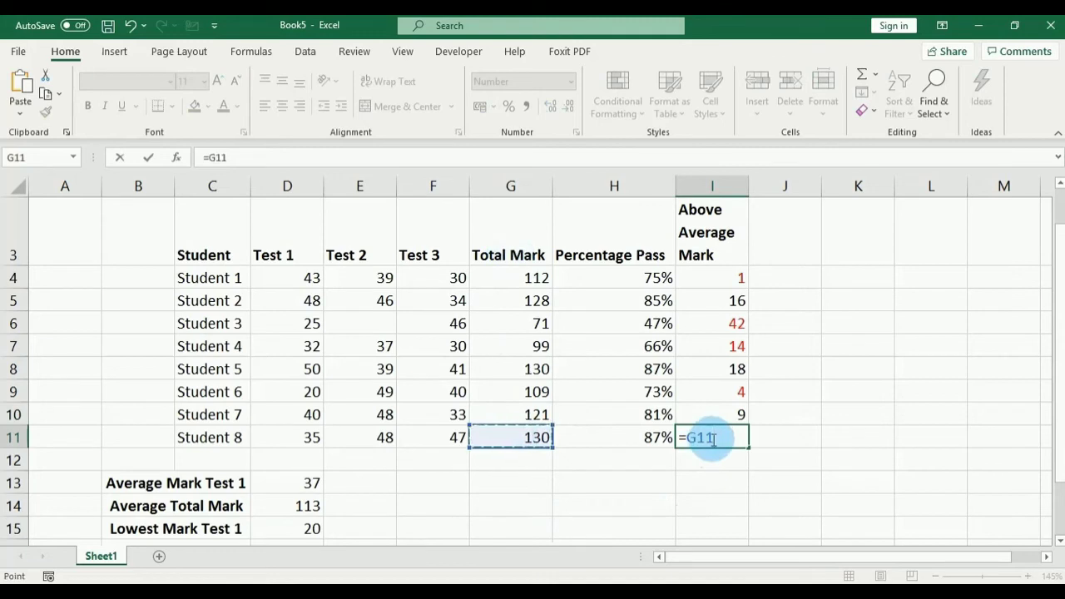
type("-")
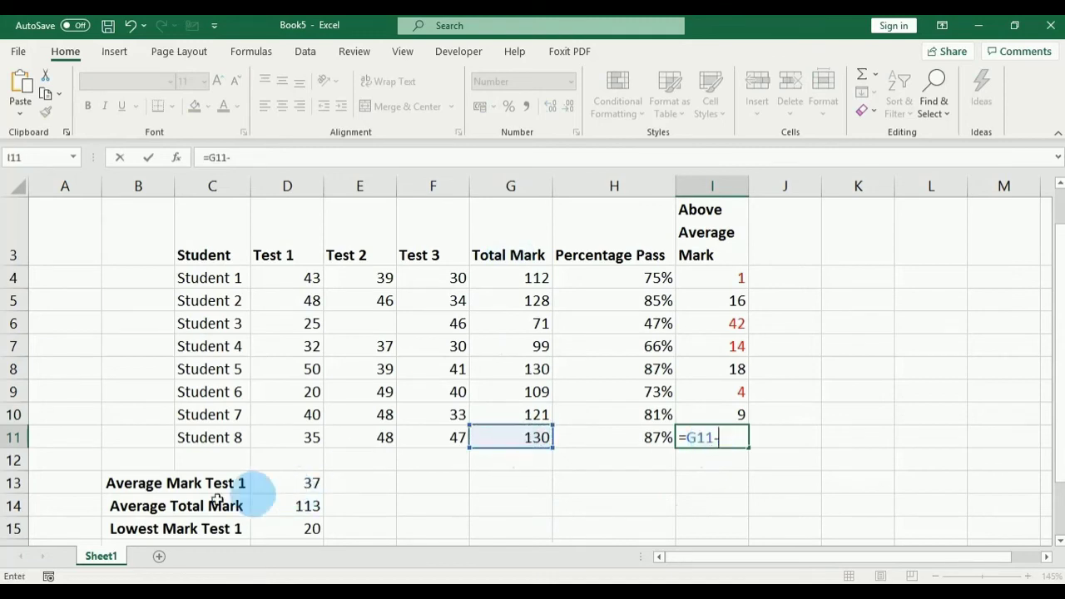
left_click(293, 505)
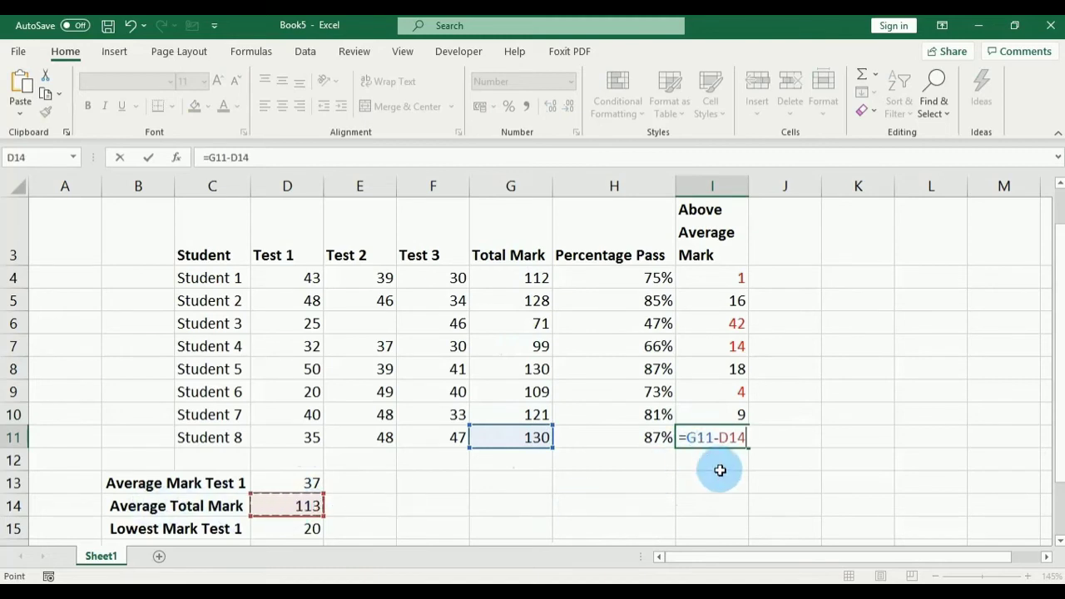
key("Return")
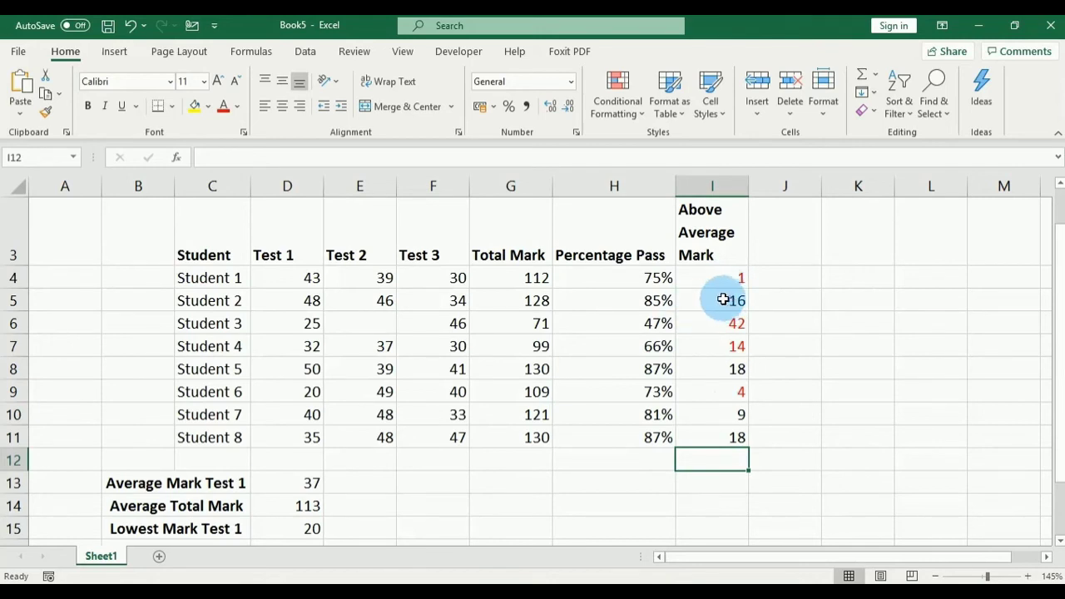
left_click(9, 301)
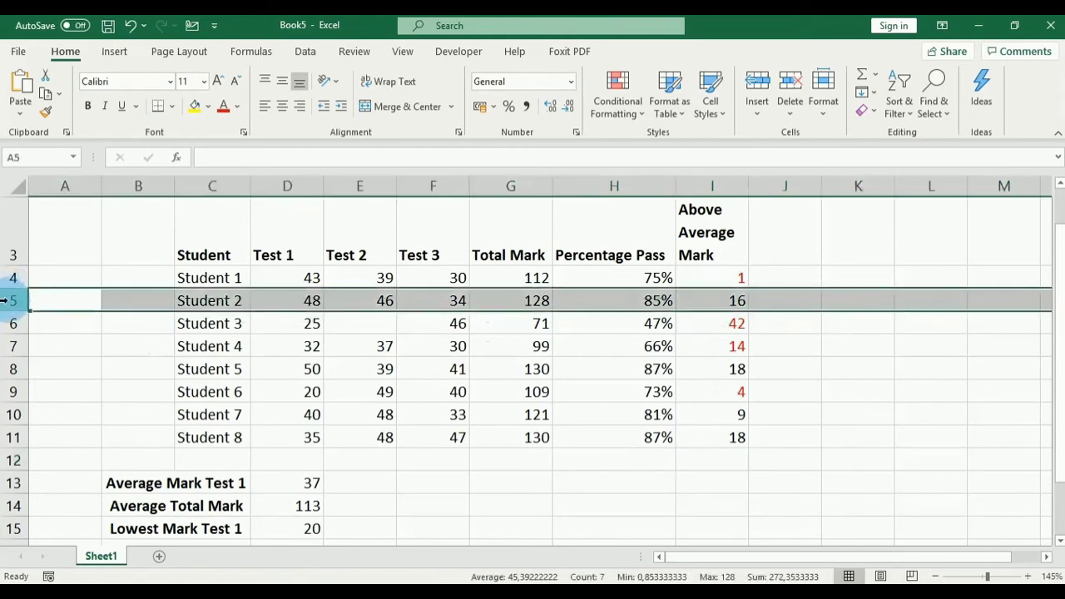
left_click(10, 368)
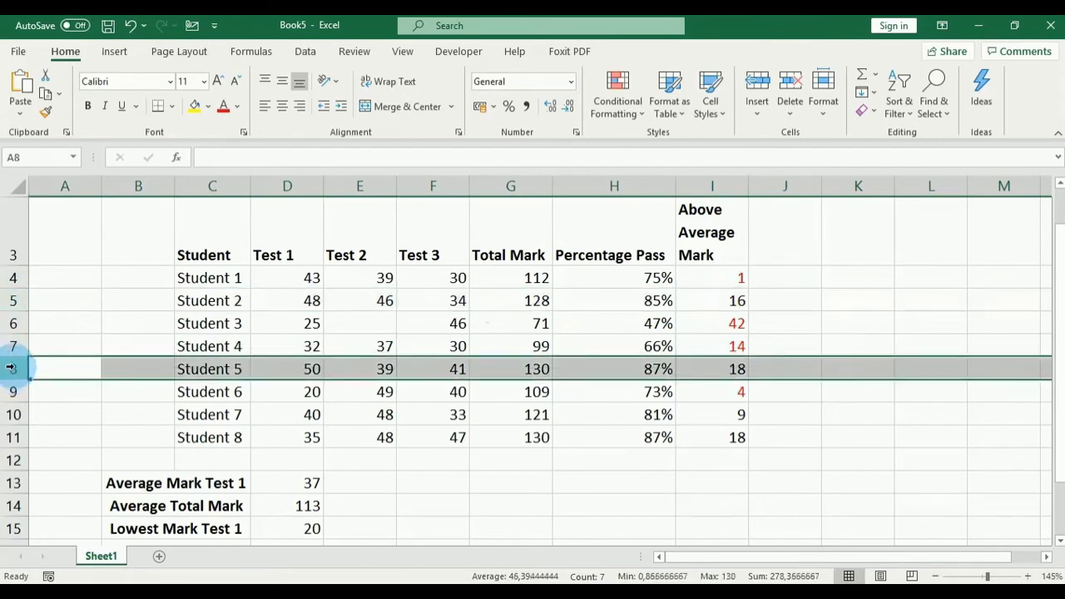
left_click(12, 414)
left_click(10, 436)
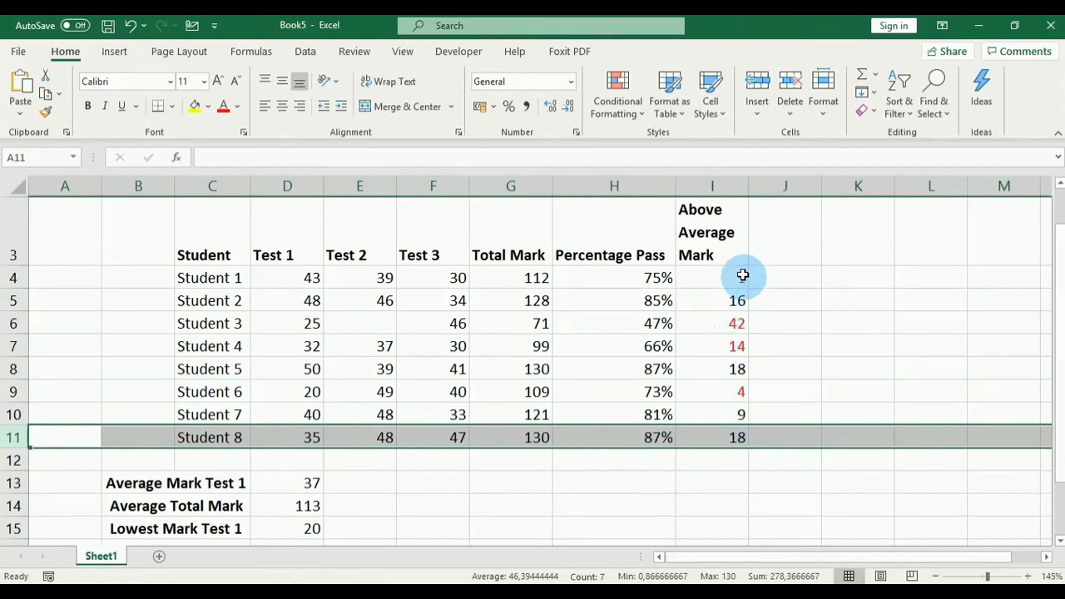
left_click(736, 326)
left_click(734, 348)
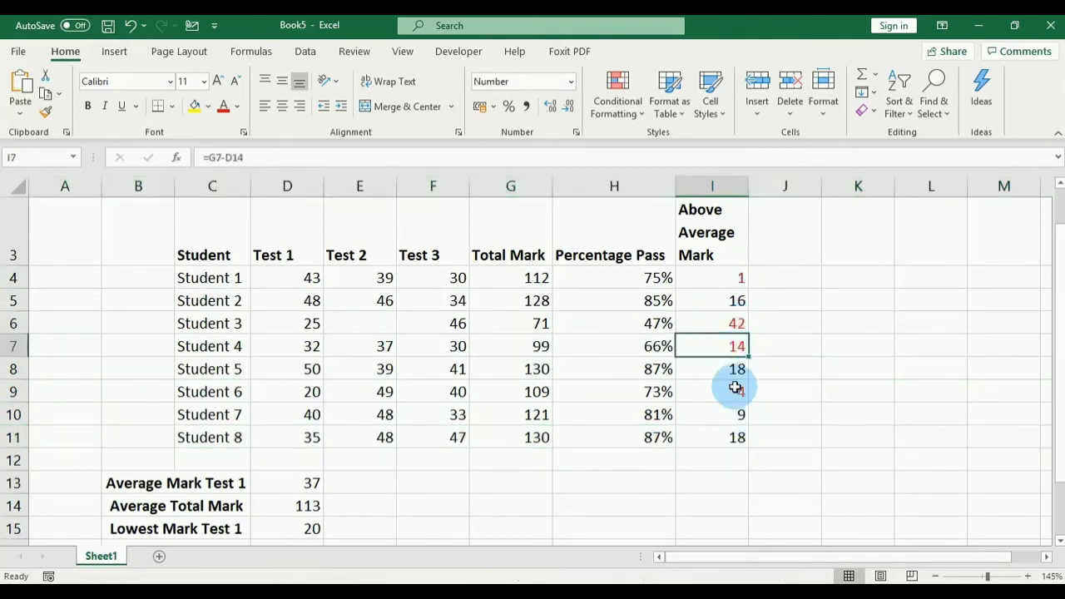
left_click(739, 394)
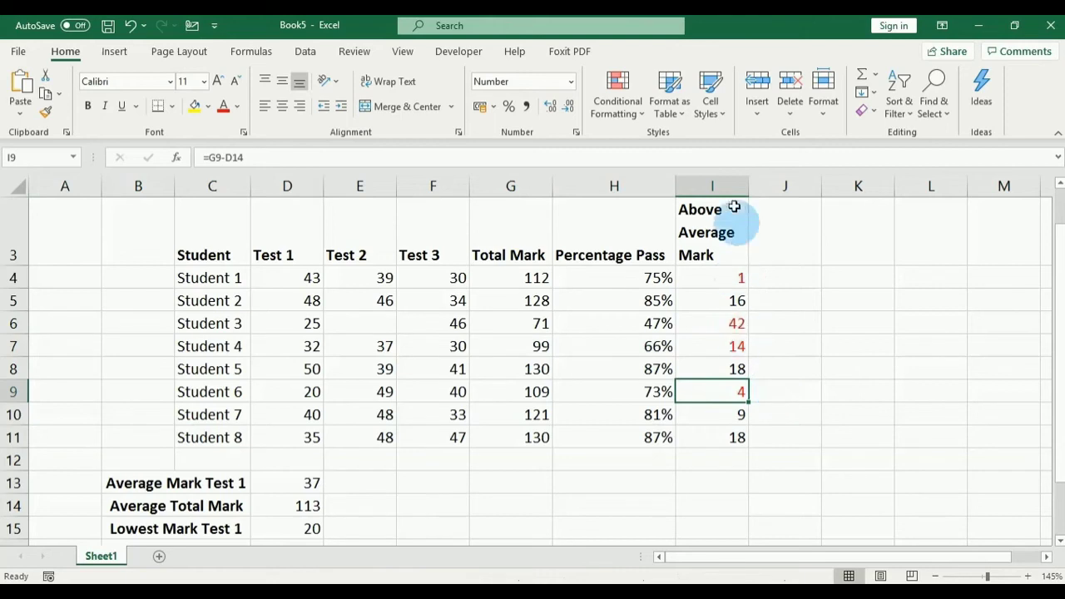
left_click(713, 186)
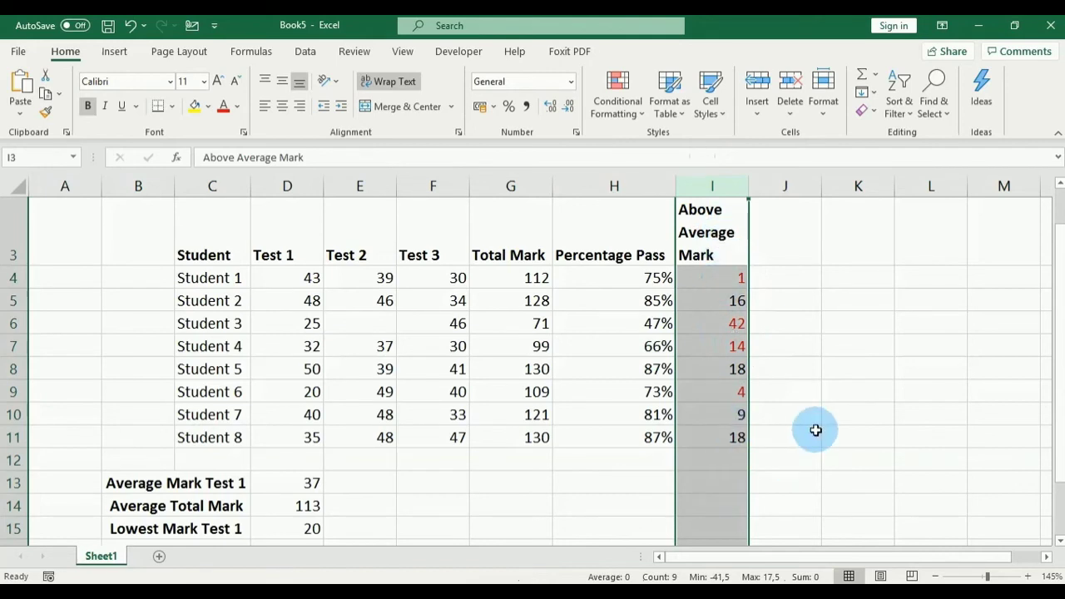
left_click(509, 185)
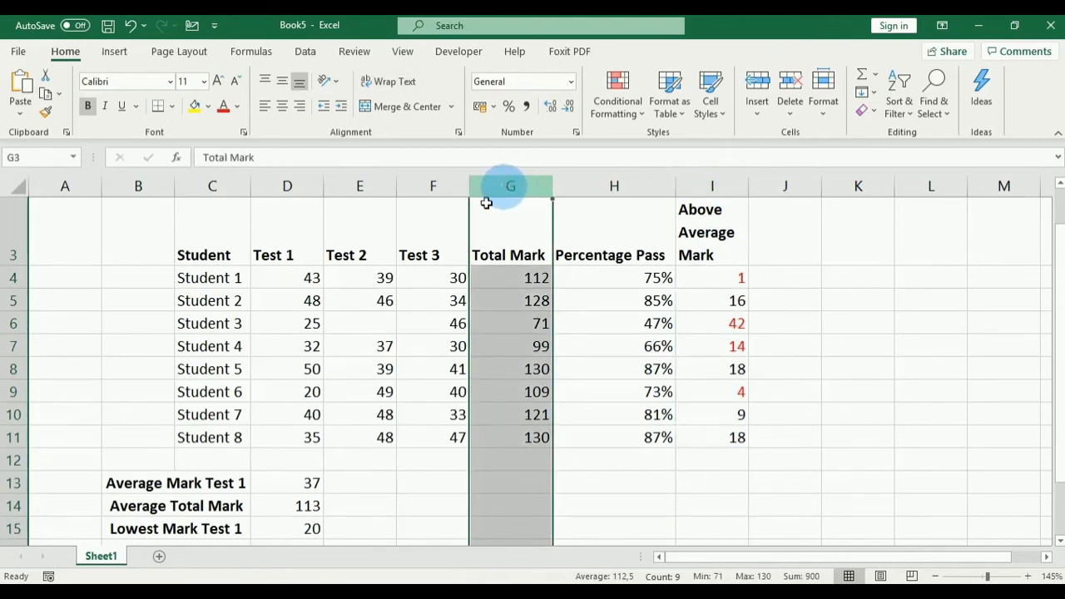
left_click(116, 505)
left_click(275, 502)
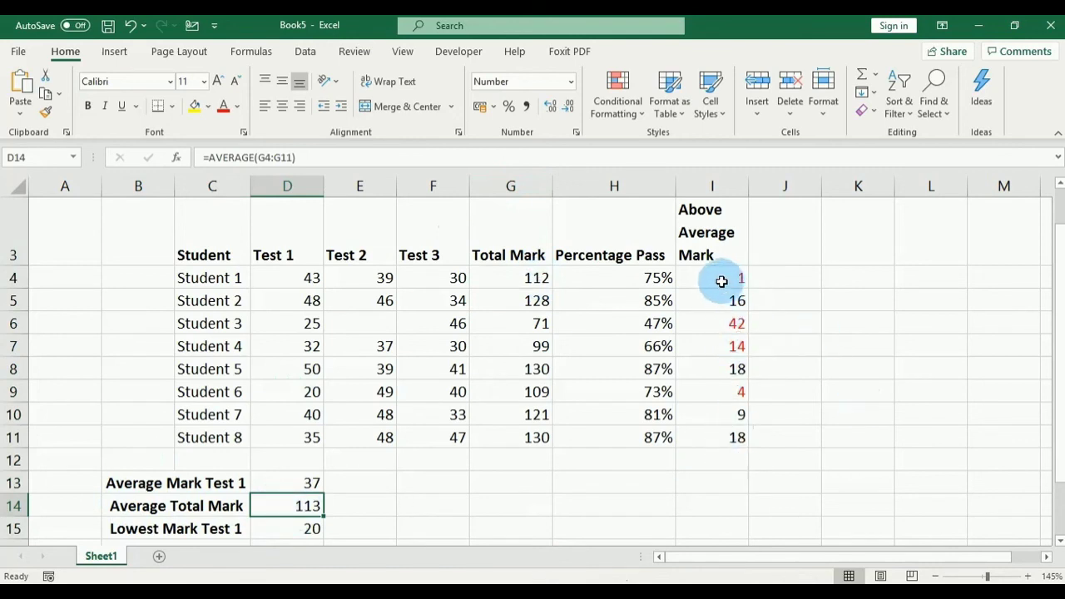
left_click(826, 391)
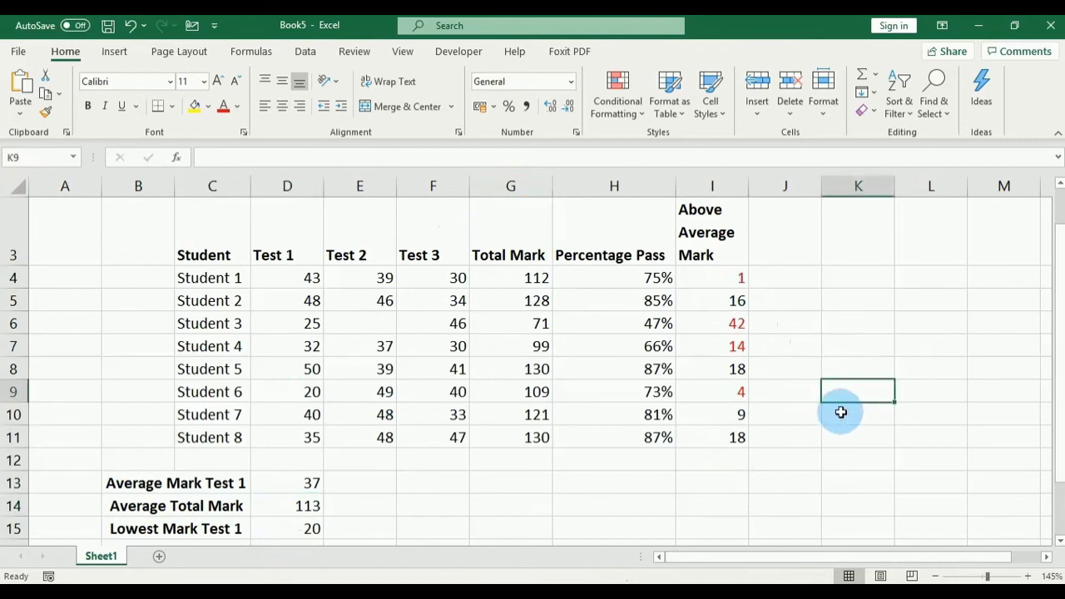
Step: Zoom the sheet out to about 100% and bring up the Formulas ribbon
scroll(840, 411, "down", 2, "ctrl")
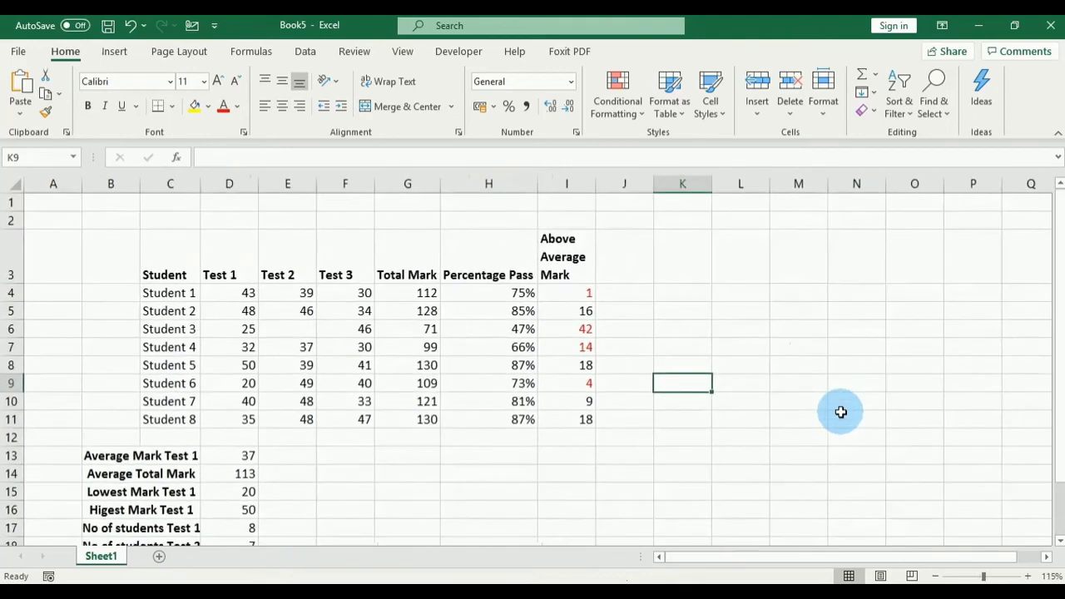
scroll(840, 411, "down", 1, "ctrl")
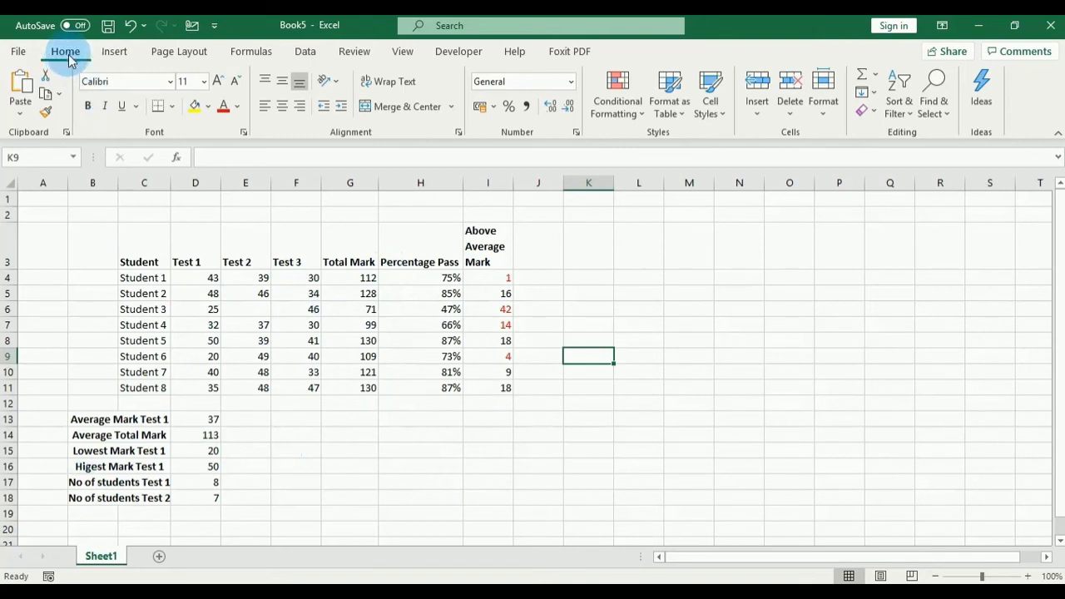
left_click(252, 52)
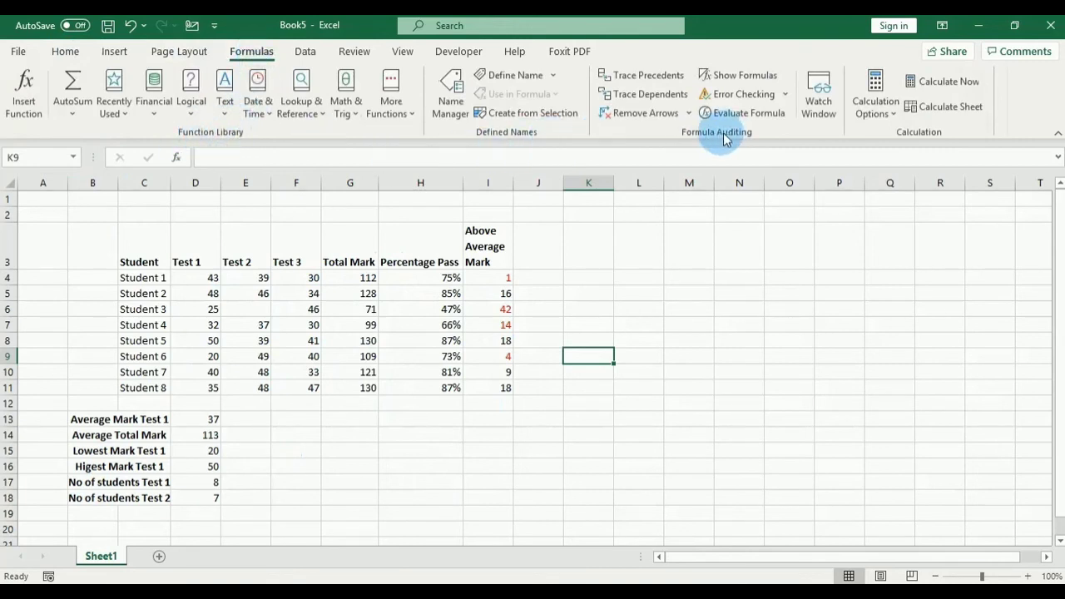
Step: Turn on Show Formulas and scroll sideways to review formulas like =SUM(D4:F4) and =G4-D14
left_click(743, 78)
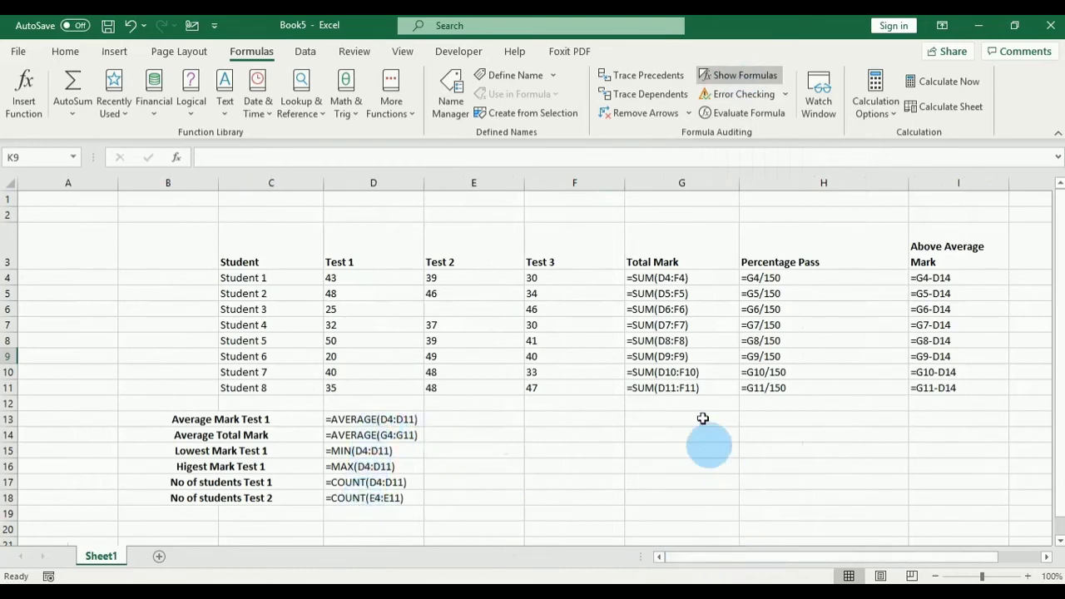
left_click_drag(821, 564, 878, 559)
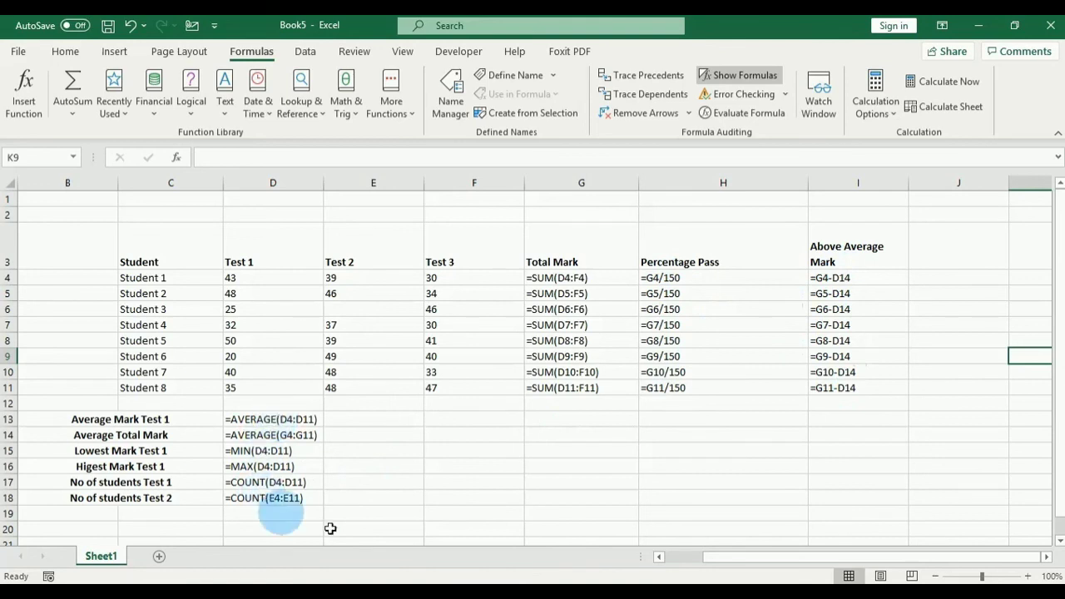
left_click_drag(759, 564, 707, 566)
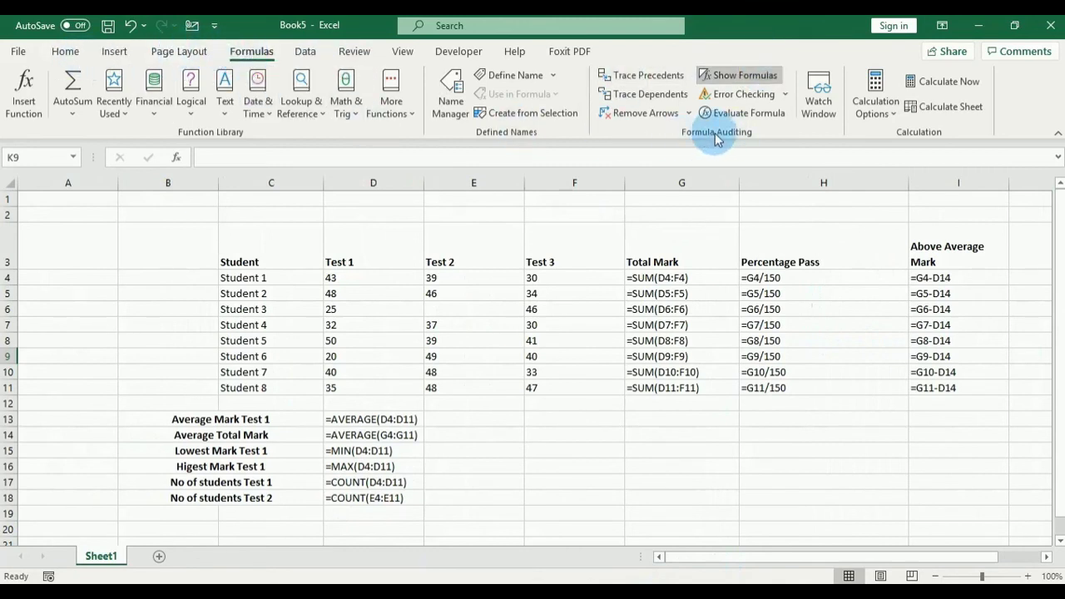
Step: Turn off Show Formulas so results like 112 and 75% return, then select H14
left_click(726, 78)
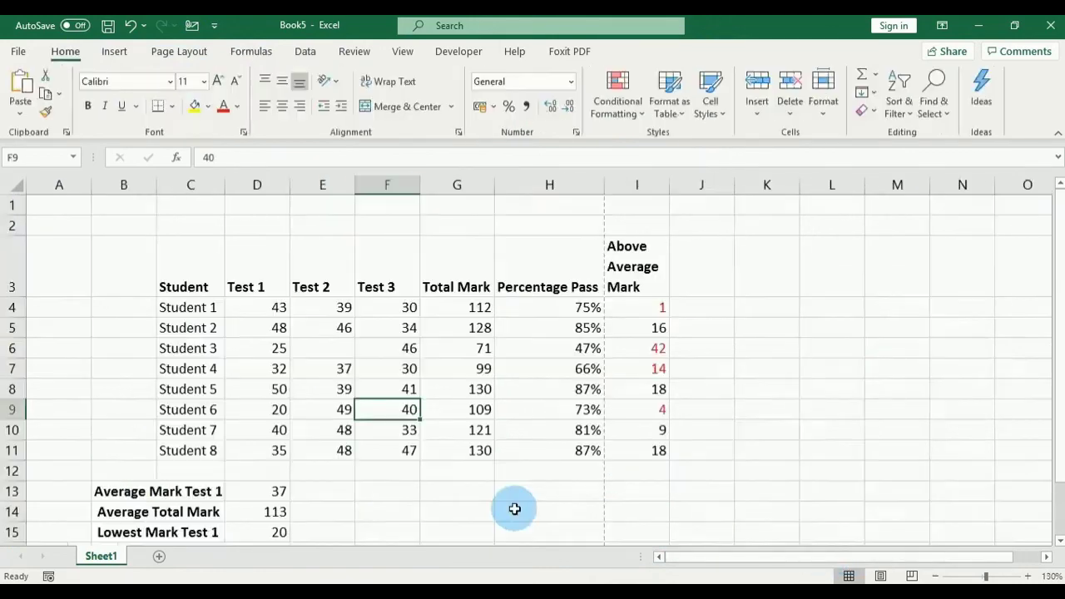
left_click(514, 509)
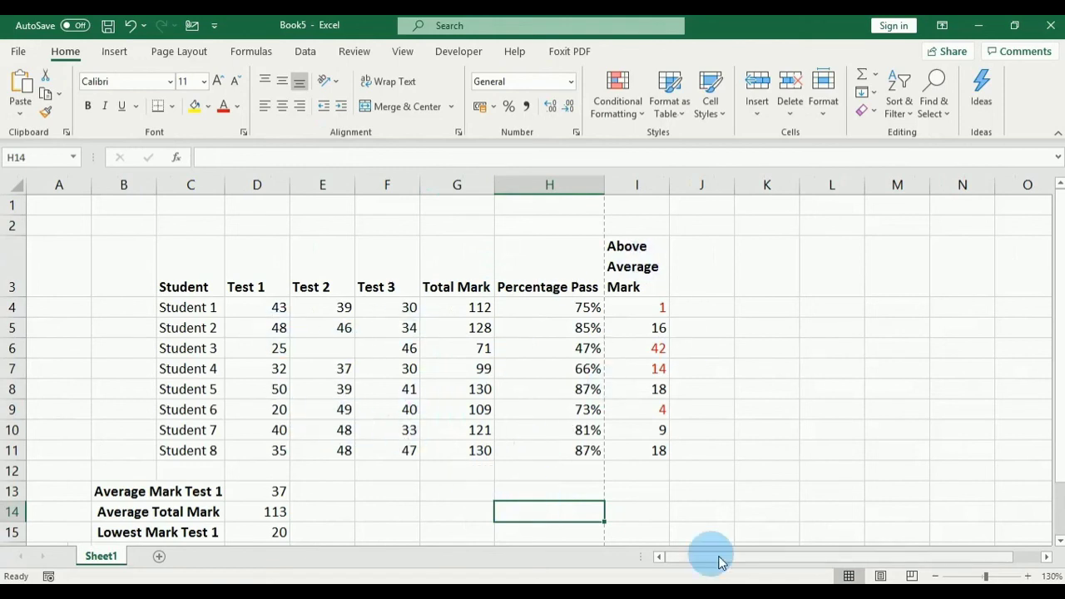
Step: Switch to Page Layout view and step through the left, centre and right header sections
left_click(880, 576)
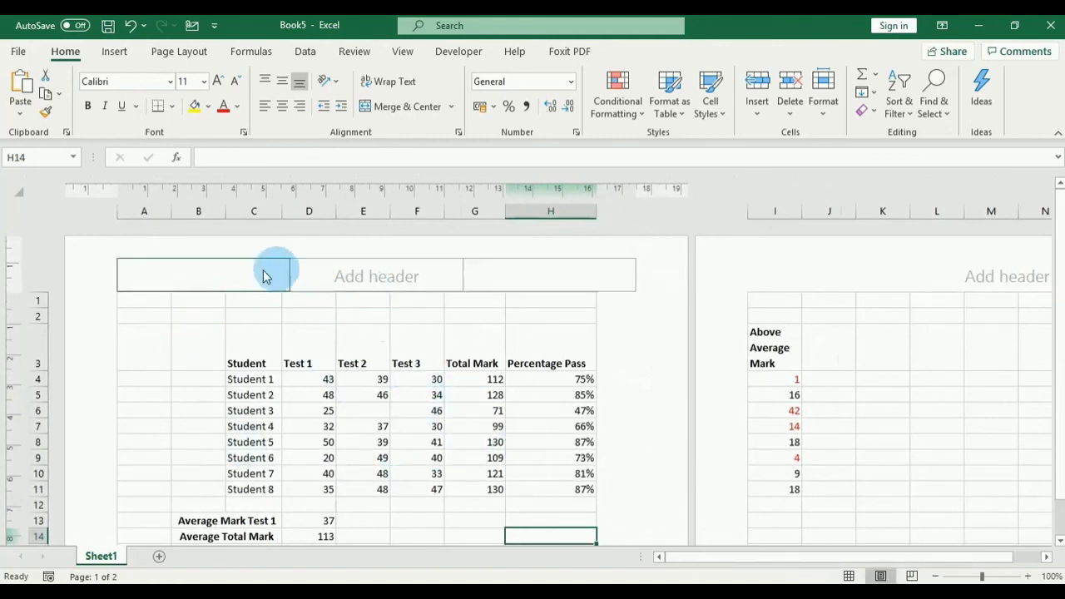
left_click(183, 279)
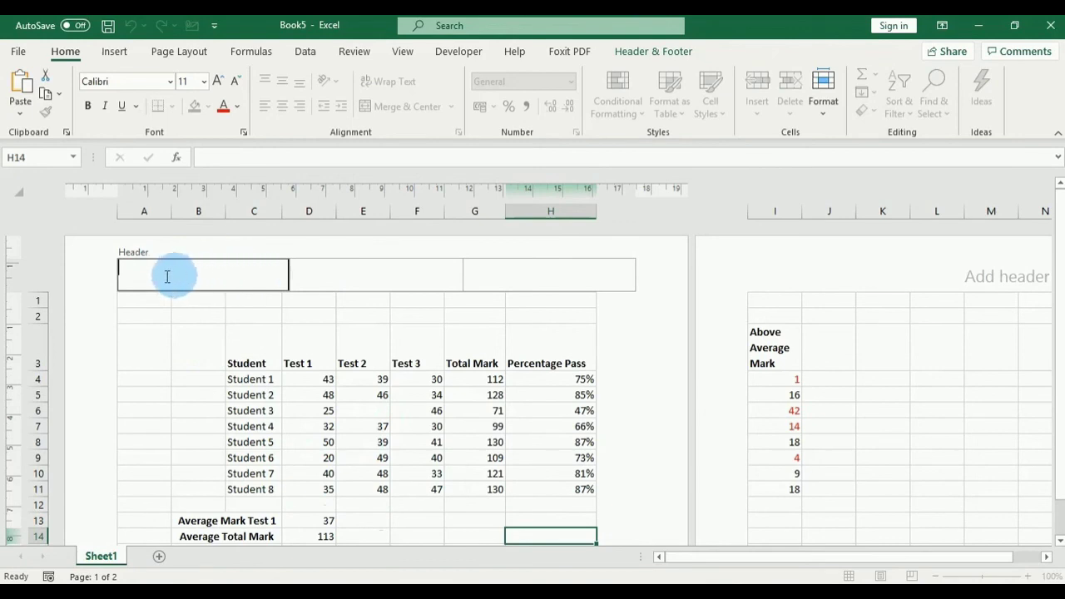
left_click(361, 271)
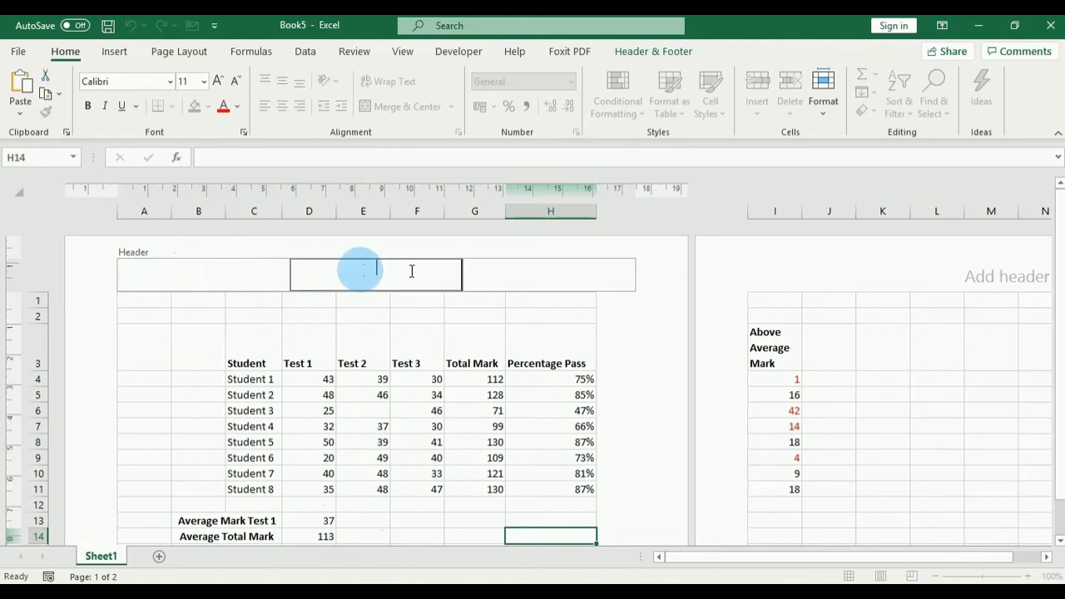
left_click(516, 271)
Step: Paste 'student 1 / Student 2' into the left header and 'student 3 / Student 4' into the centre
left_click(176, 273)
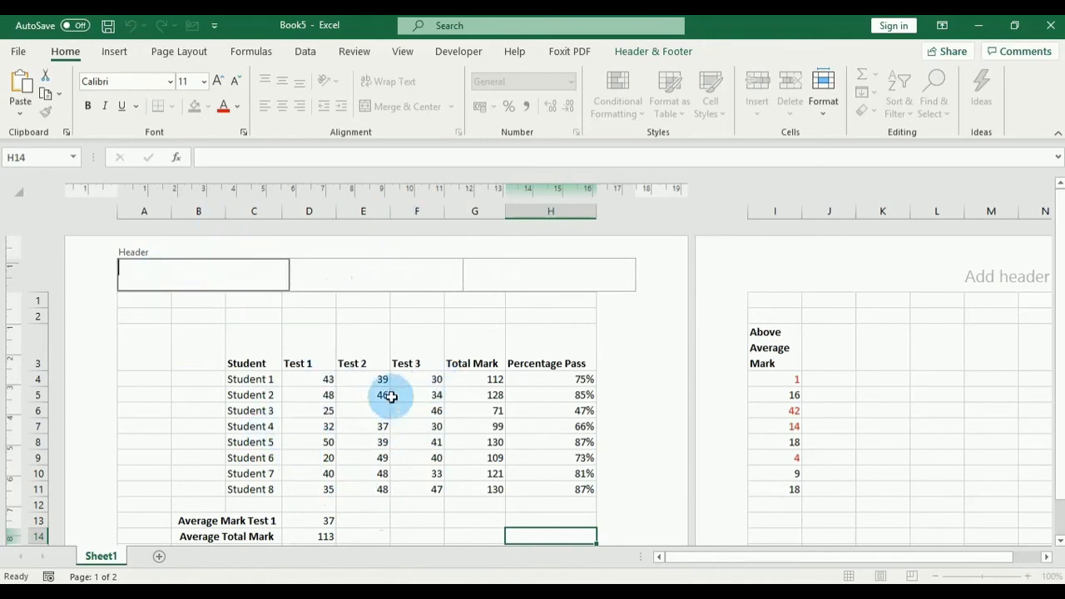
type("student 1 Student 2")
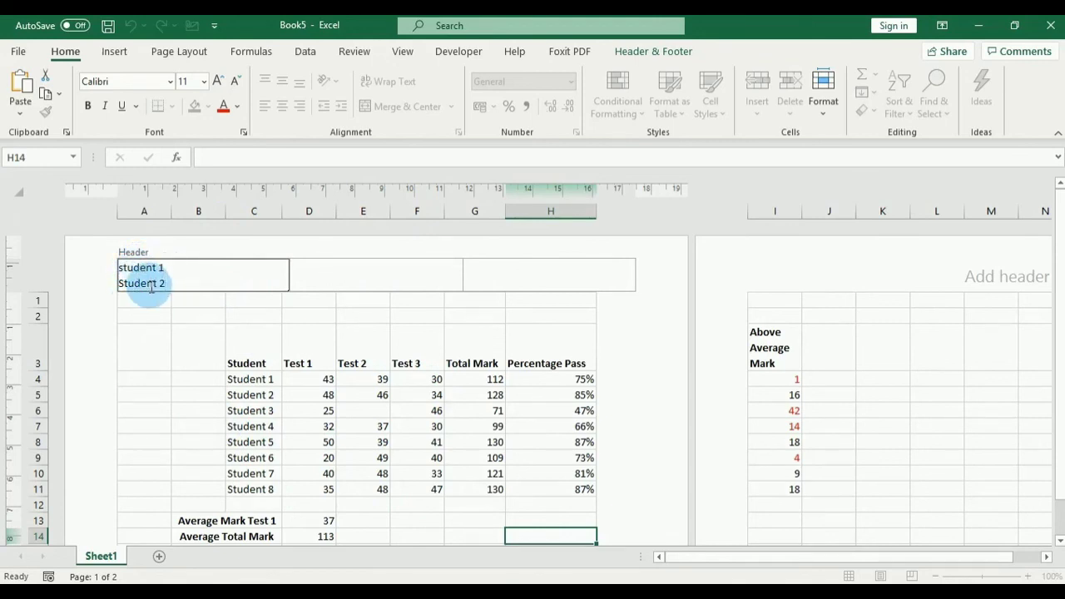
left_click(329, 271)
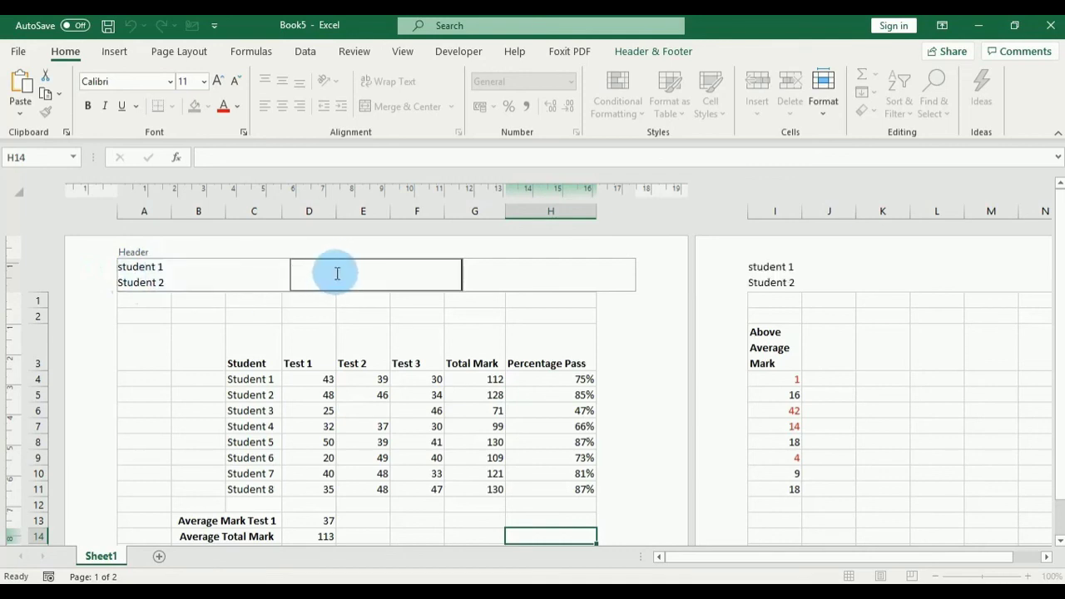
type("student 1 Student 2")
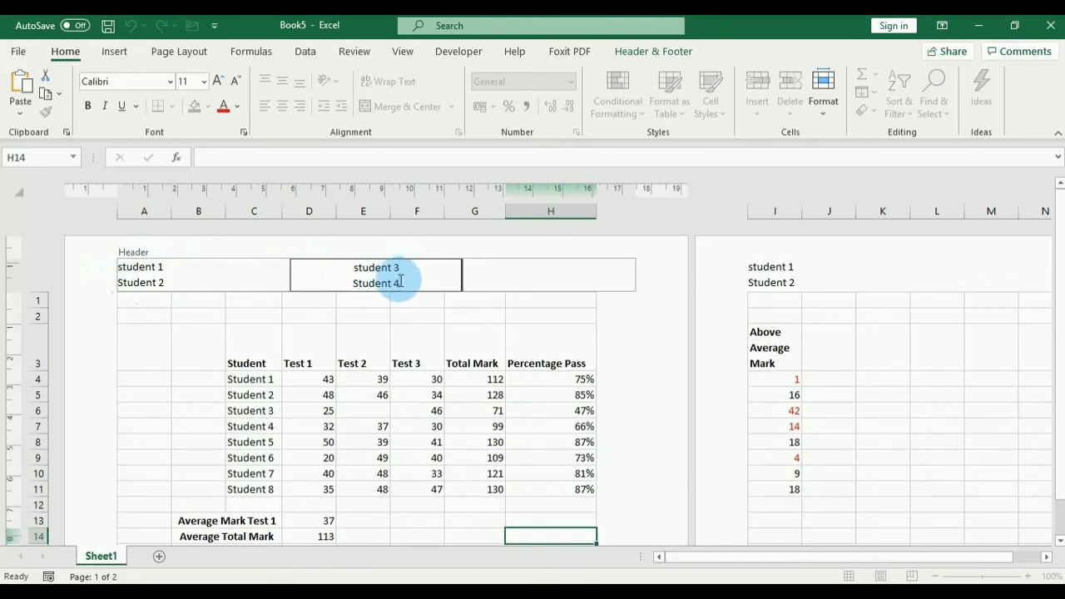
left_click(506, 276)
left_click(199, 271)
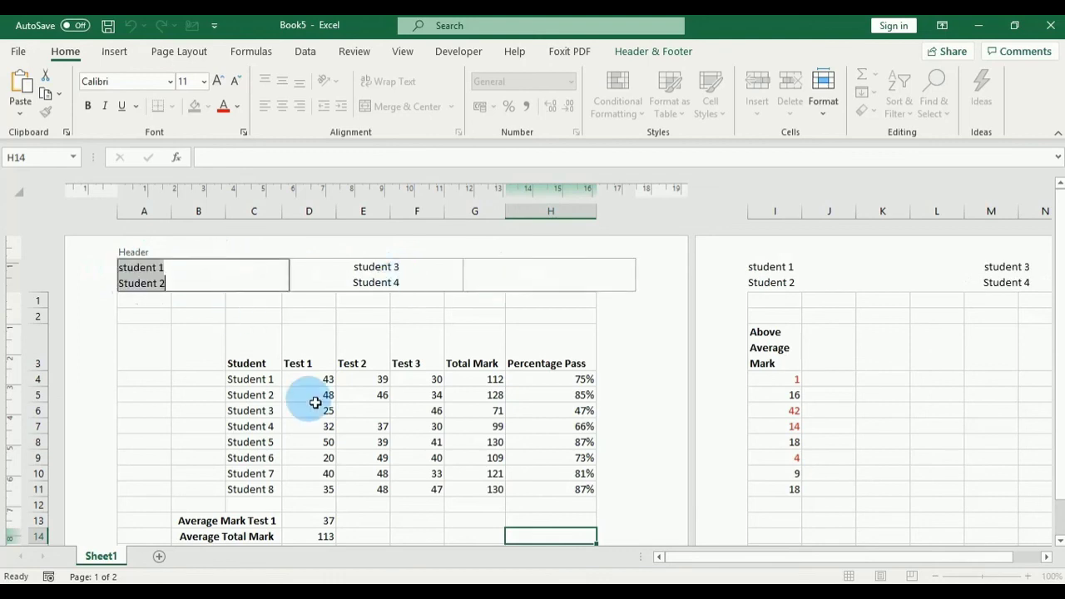
left_click(410, 379)
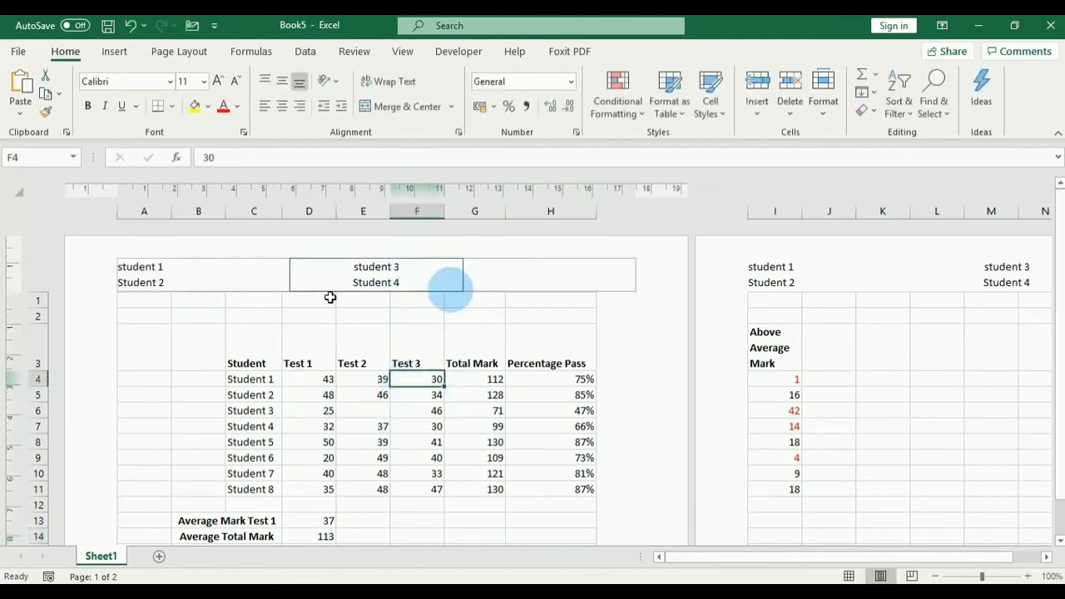
Step: Check the left and centre header text in Page Layout view, then return to Normal view
left_click(849, 576)
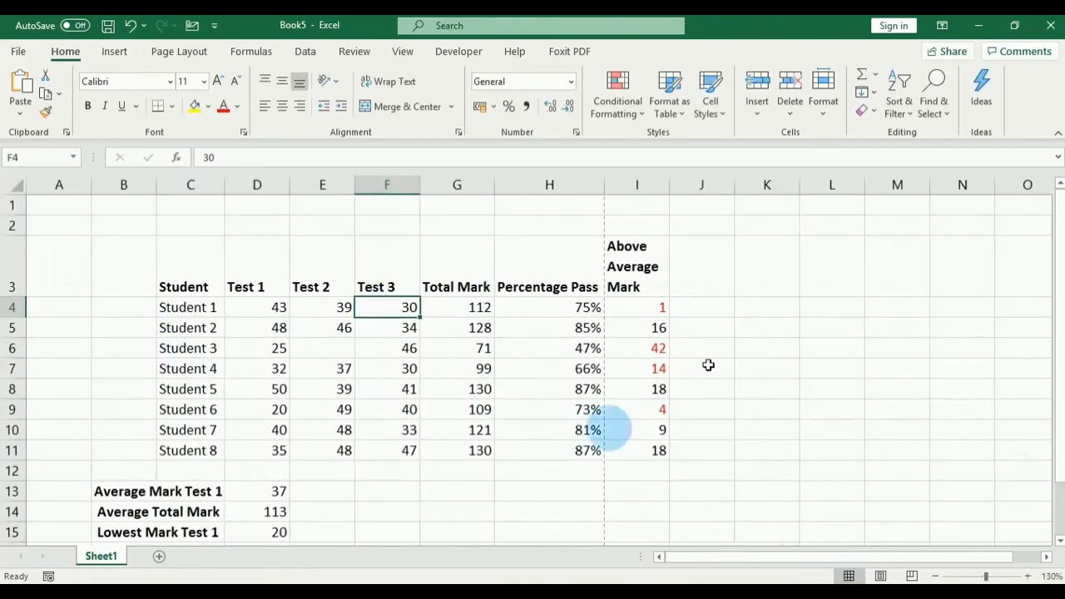
left_click(880, 575)
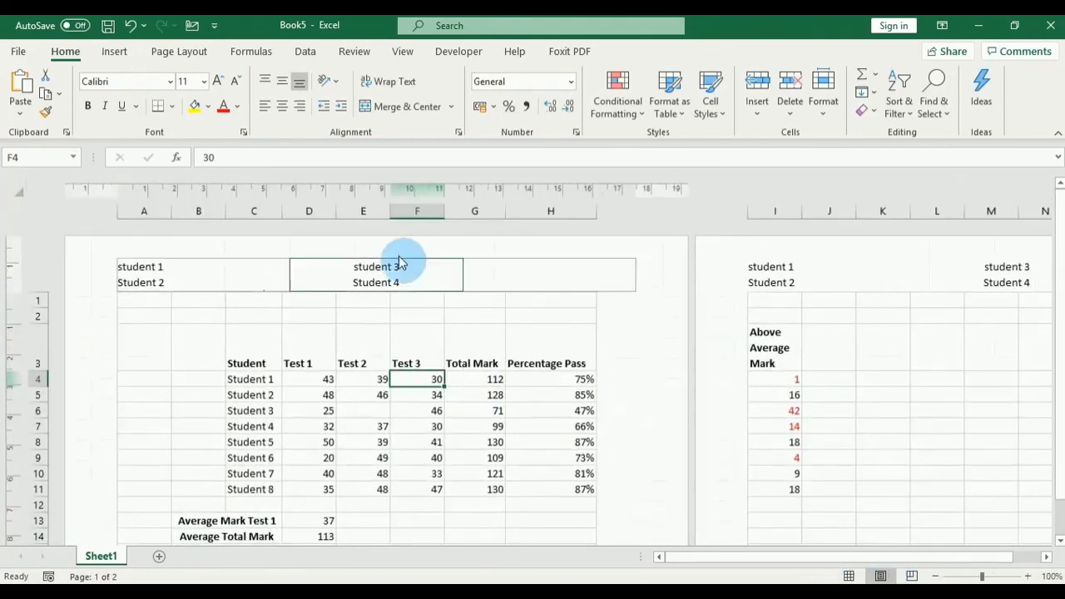
left_click(164, 265)
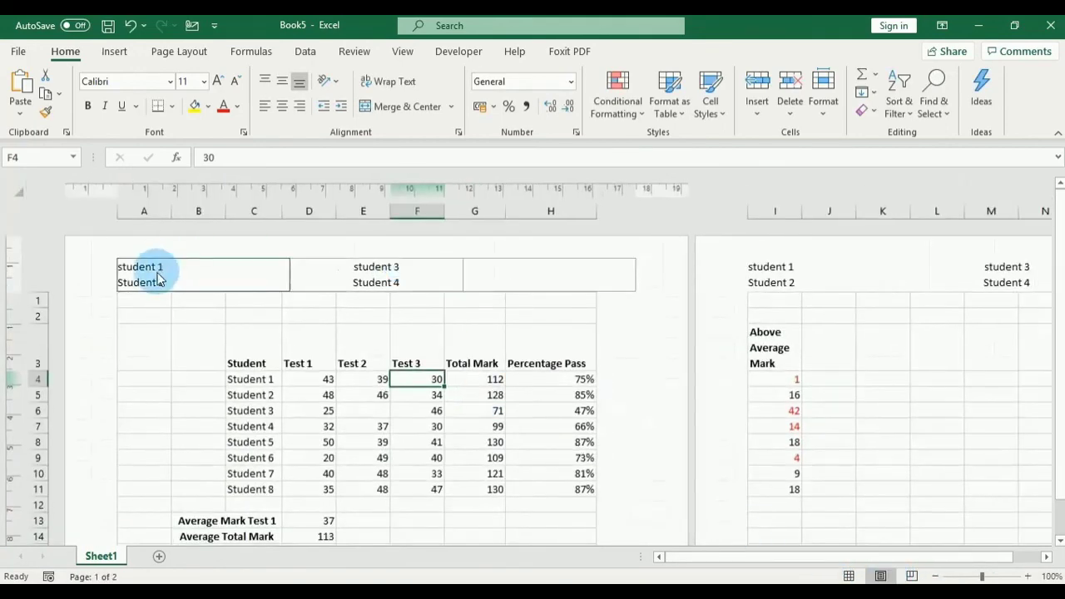
left_click(383, 275)
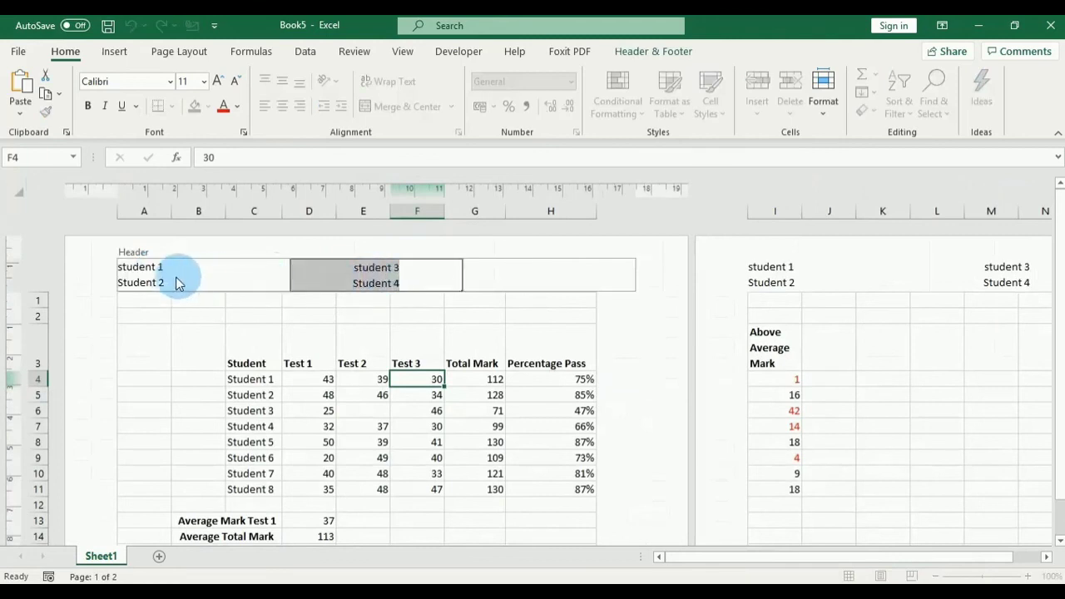
left_click(419, 278)
left_click(442, 327)
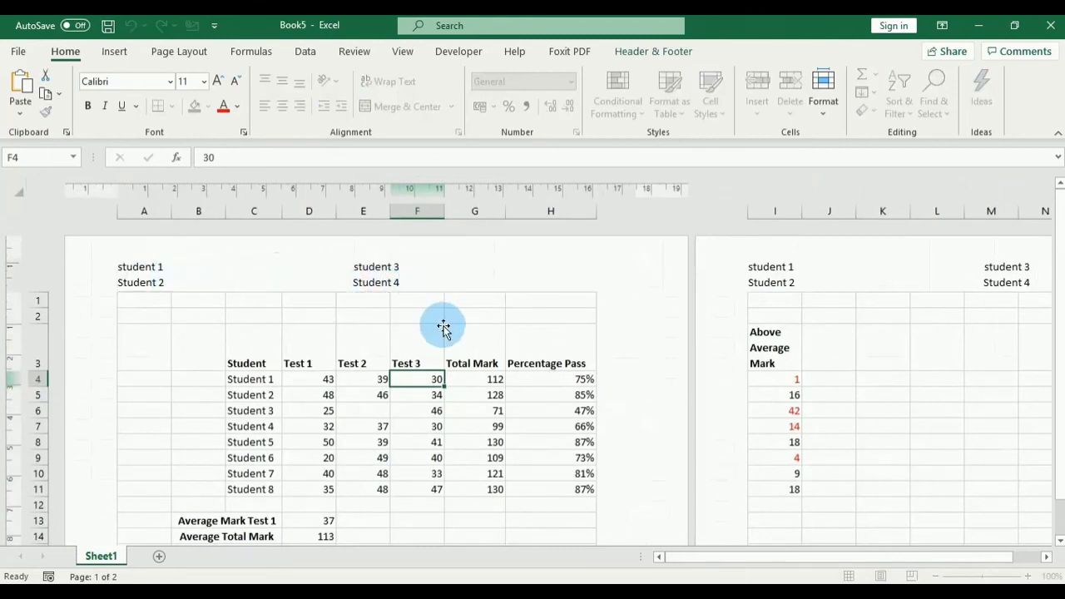
left_click(333, 398)
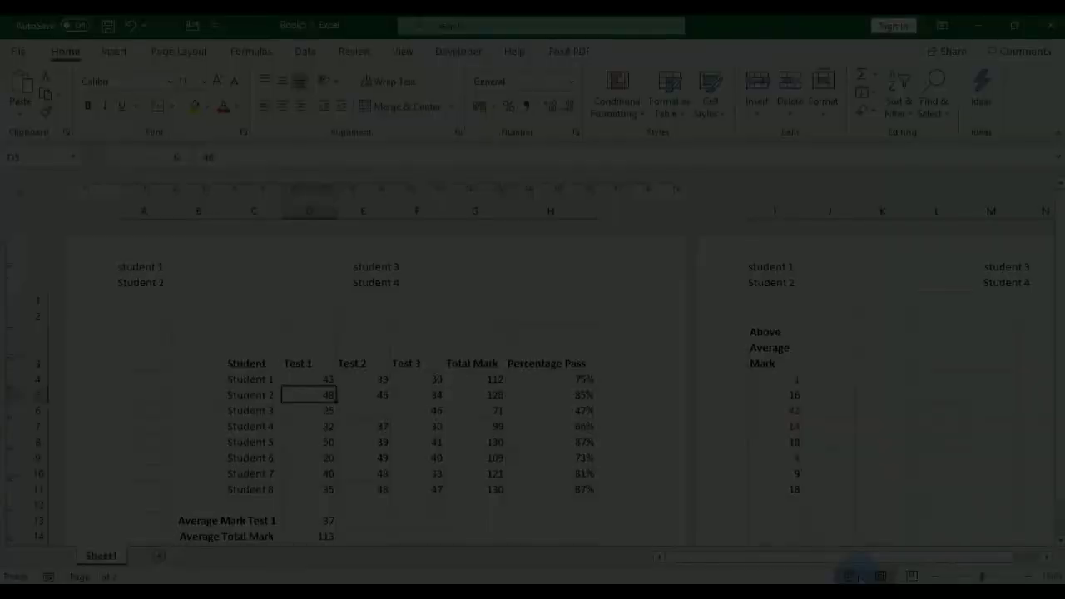
left_click(849, 576)
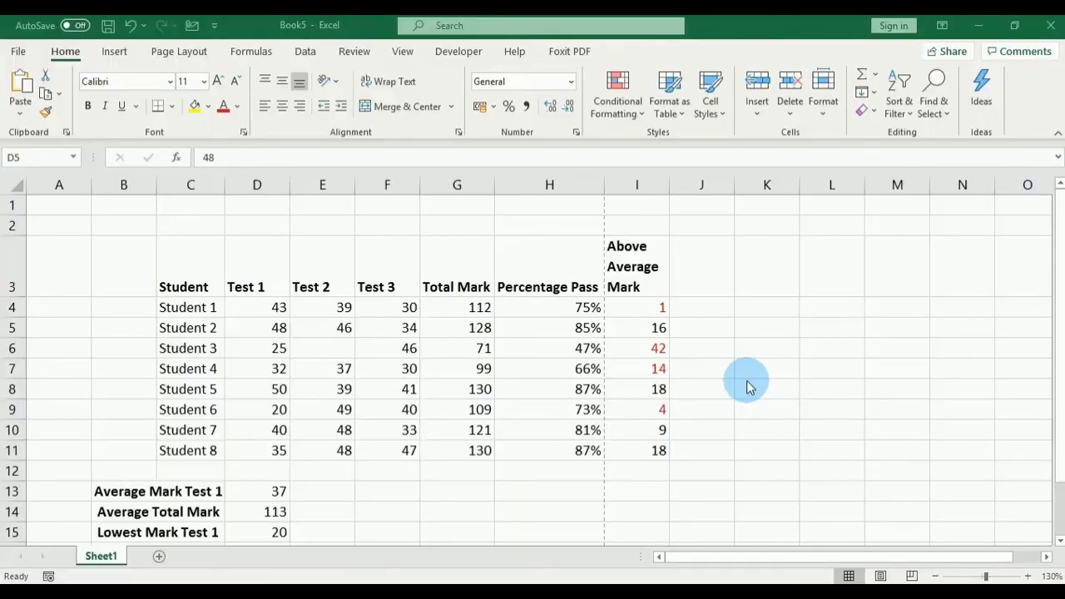